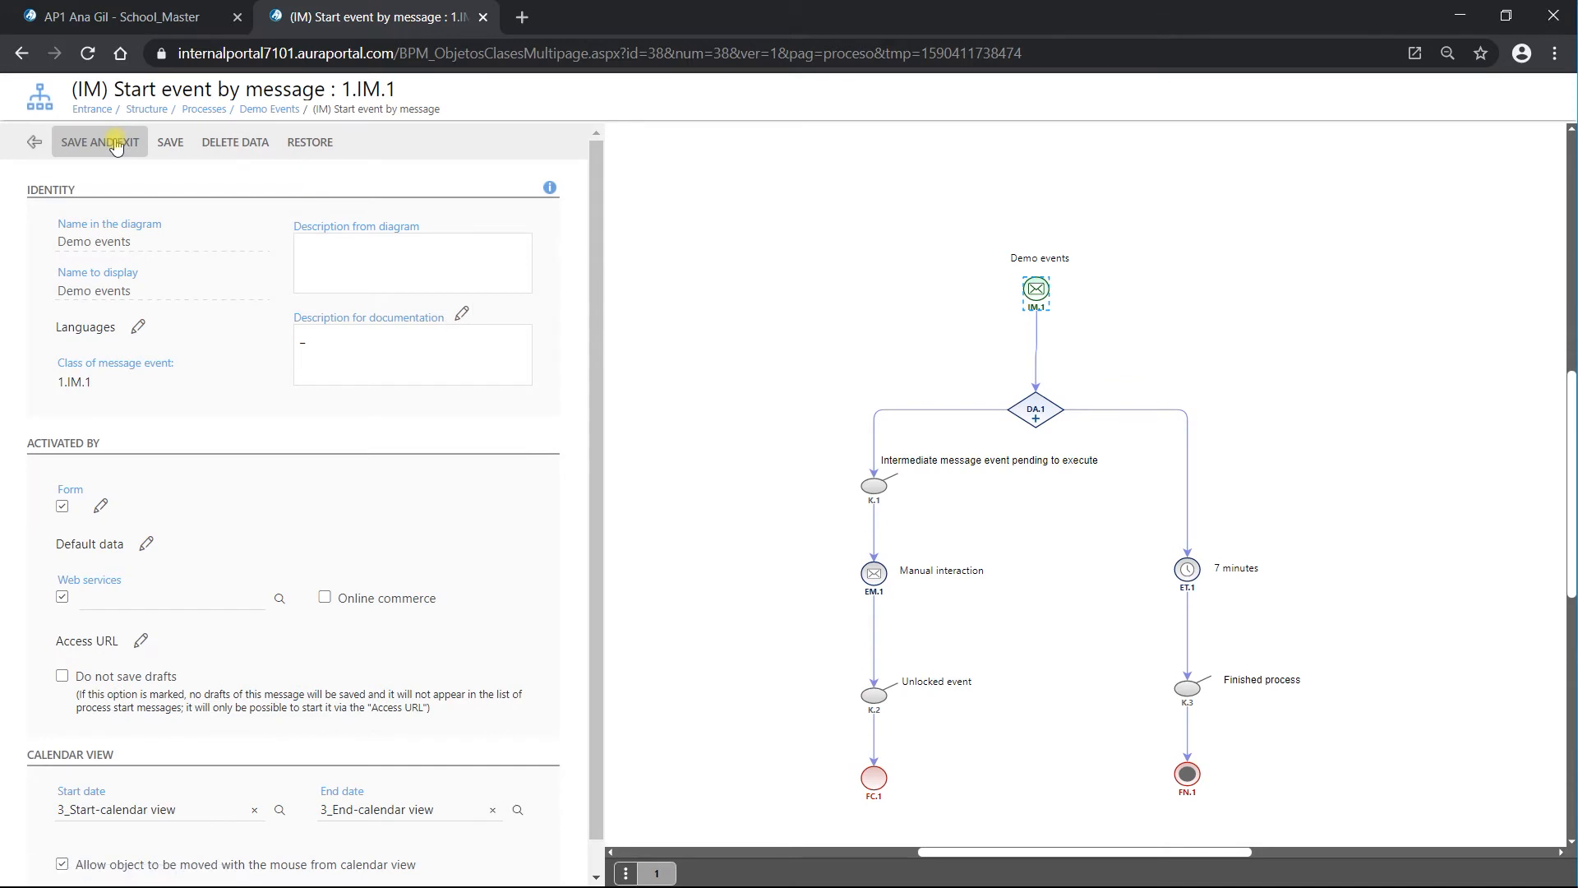
Save and leave the start message event, return to the Demo Events process and open its Manual interaction message event.
click(116, 144)
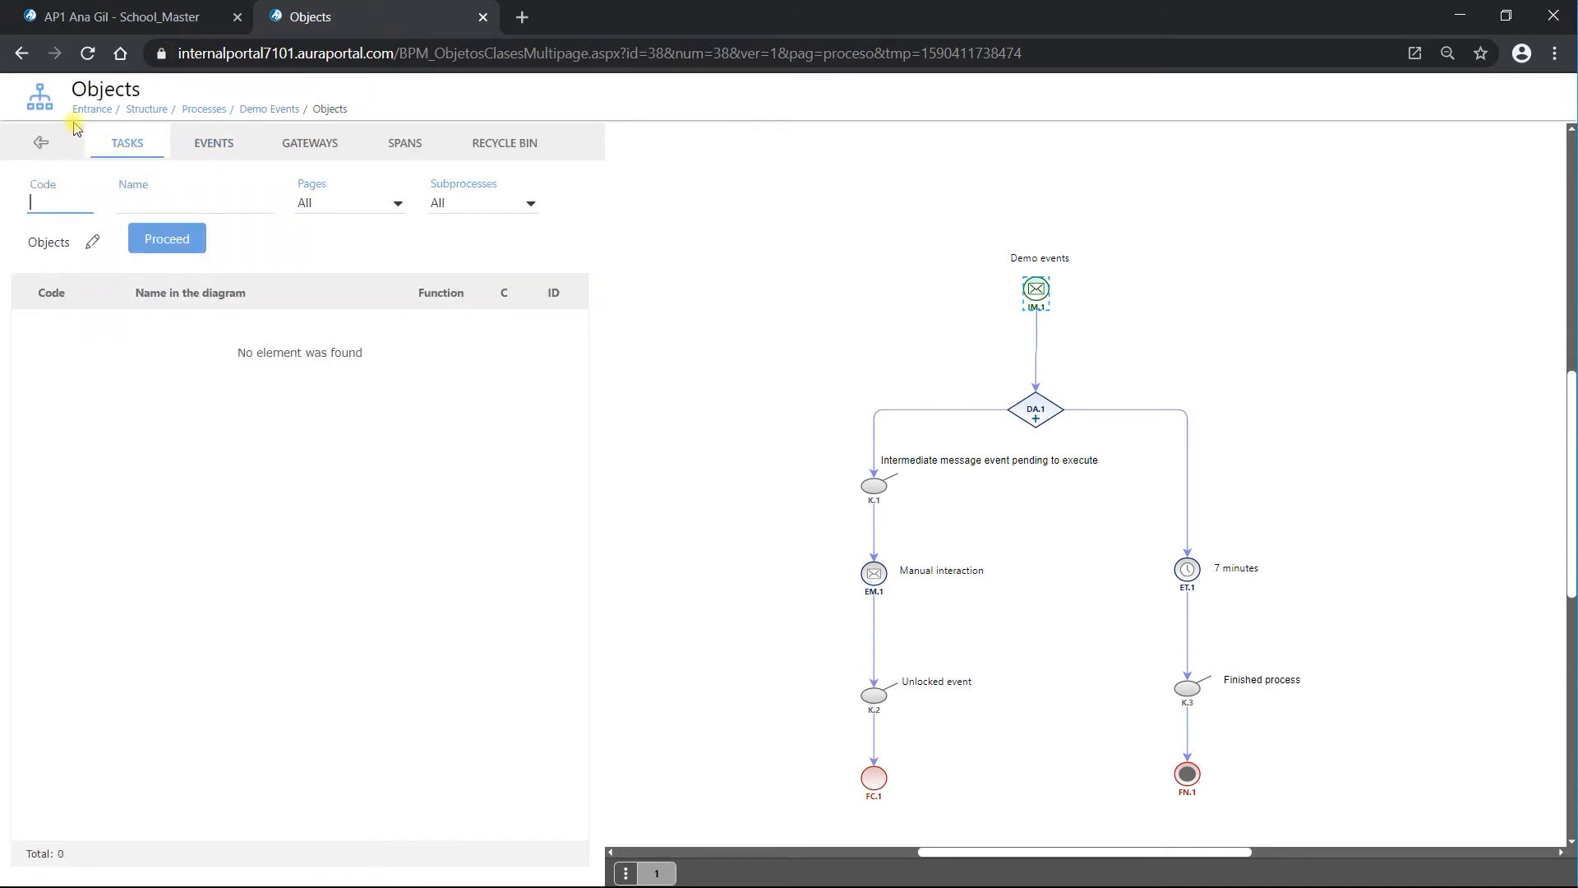
click(43, 143)
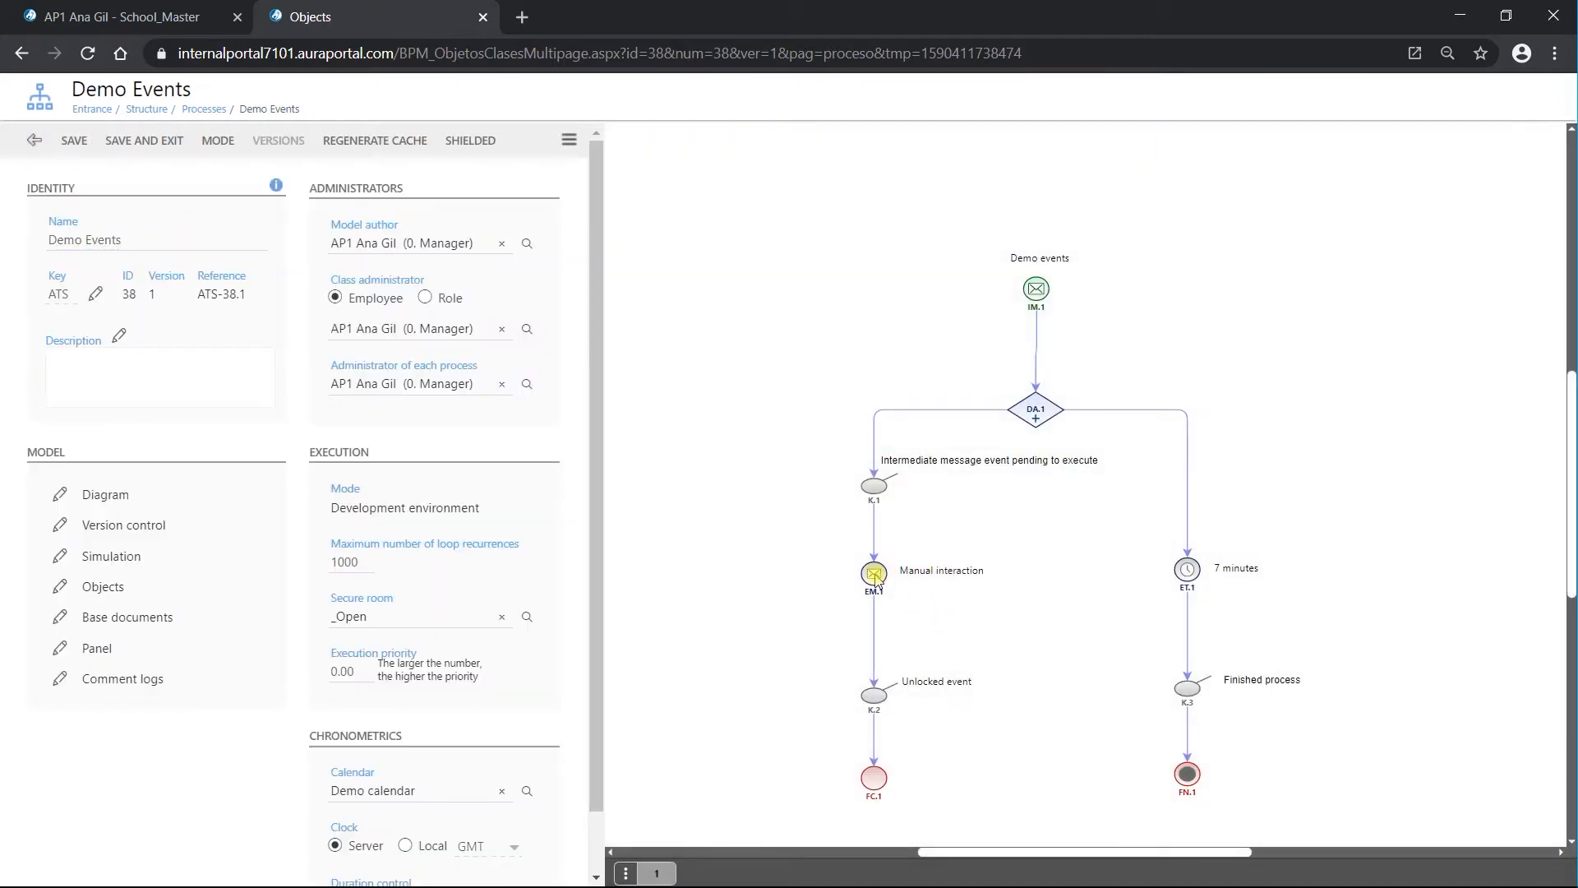
click(873, 574)
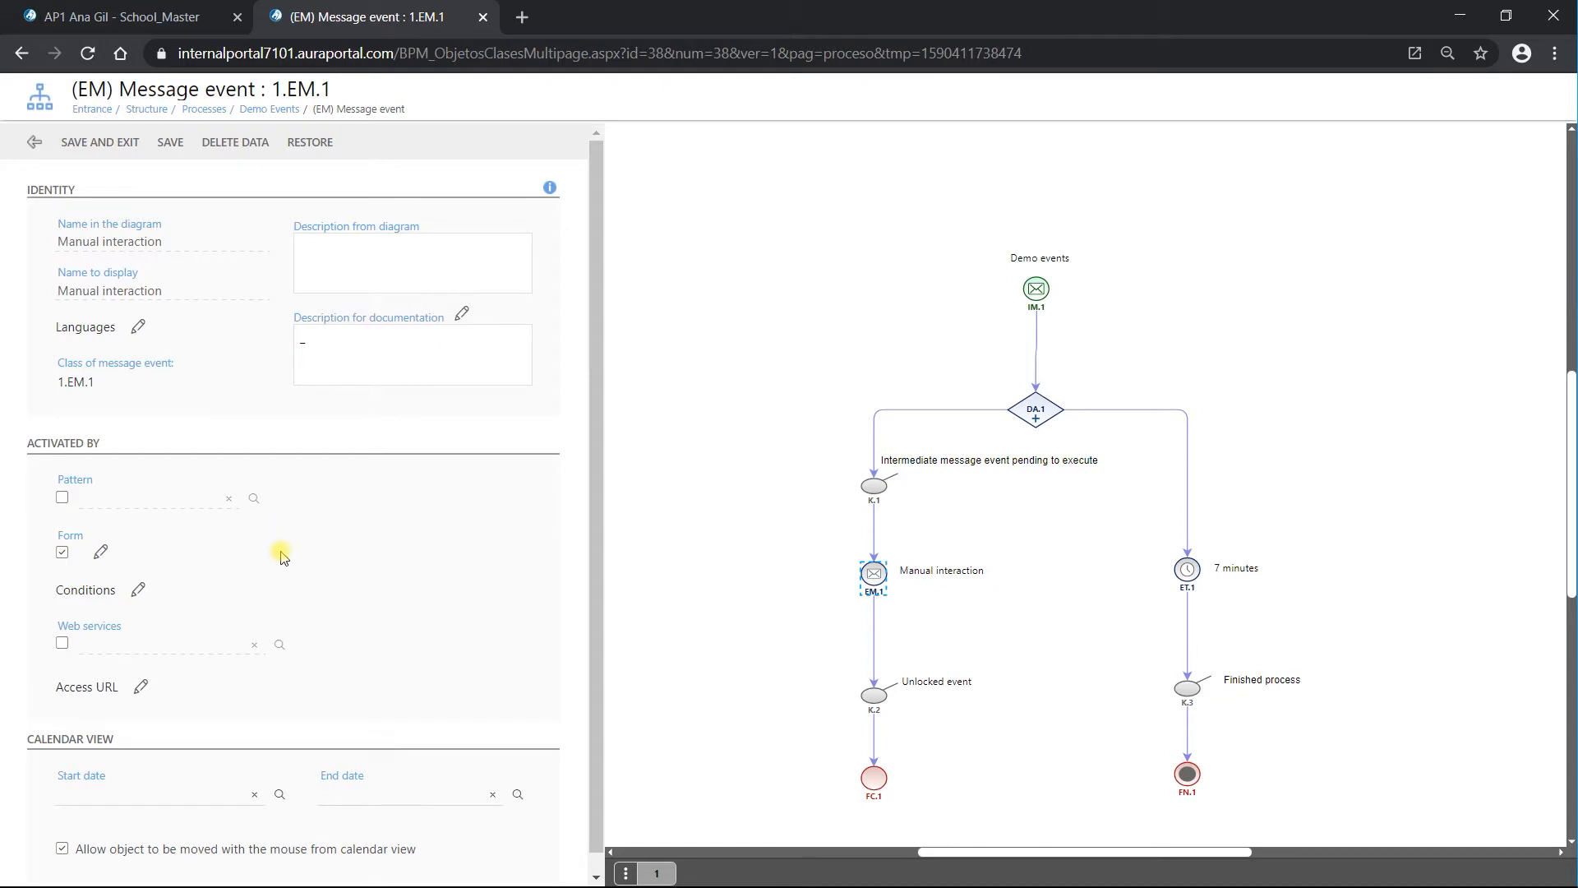
Create a new form for the Manual interaction event and open its default dynamic form for editing.
scroll(277, 538, down, 1)
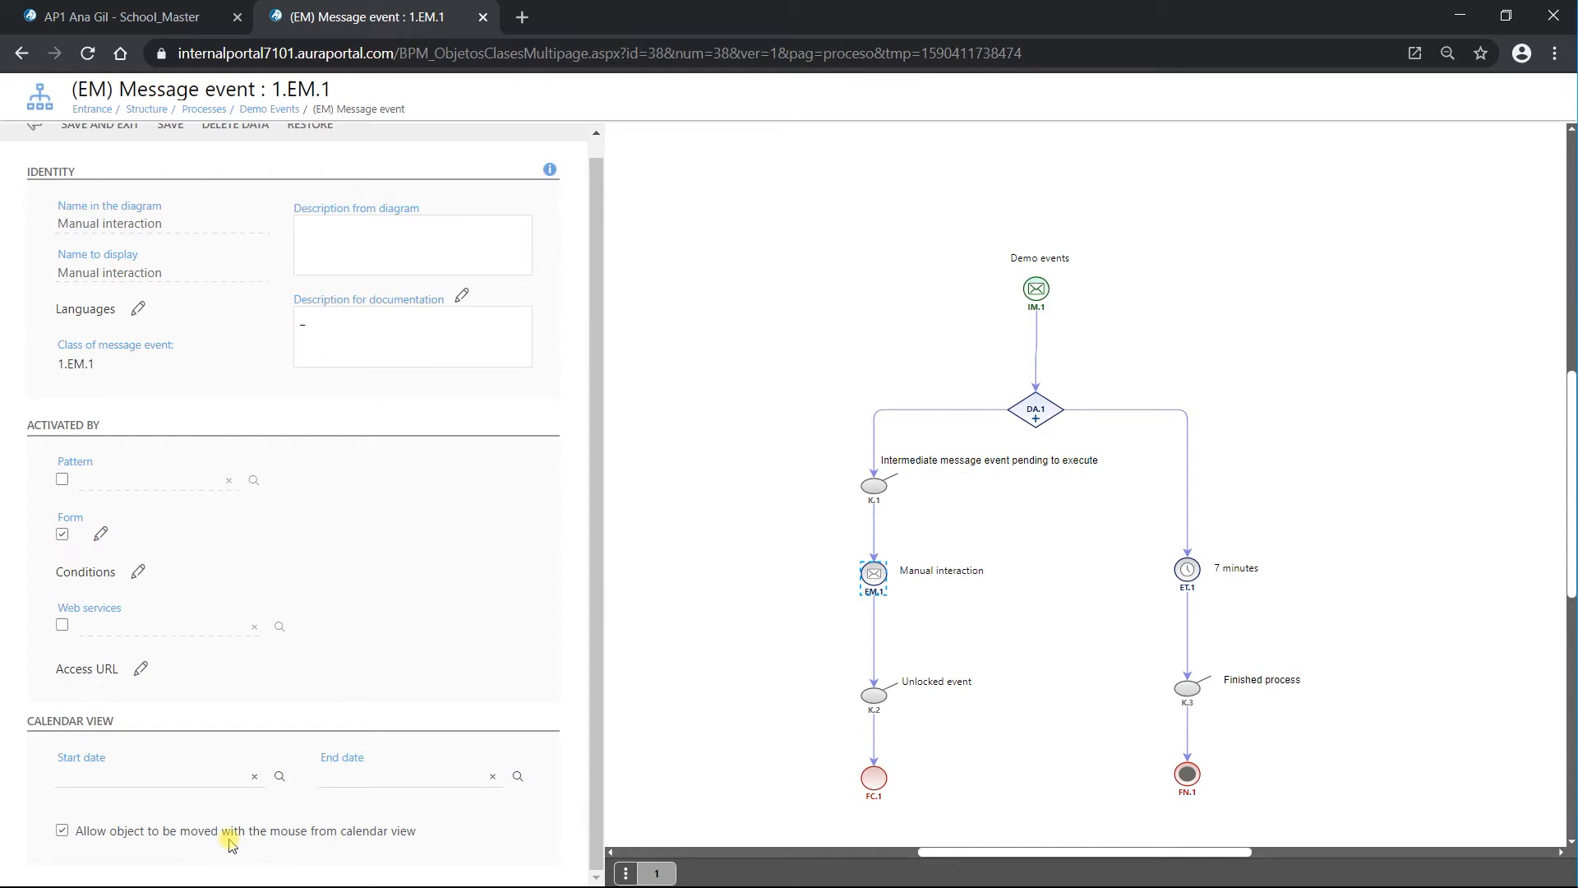
click(100, 533)
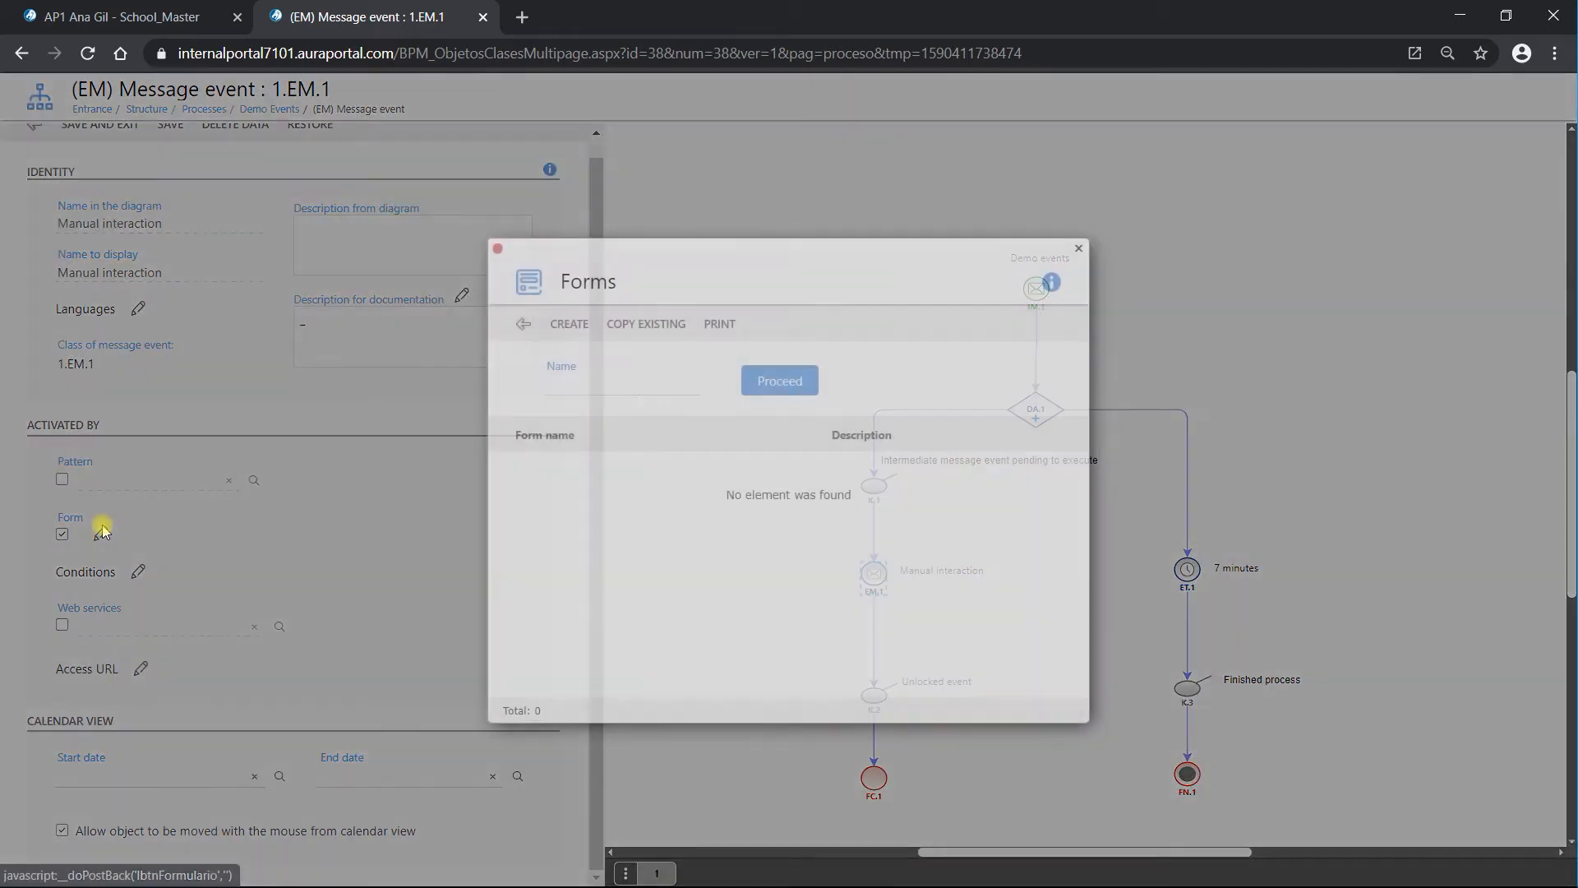
click(567, 325)
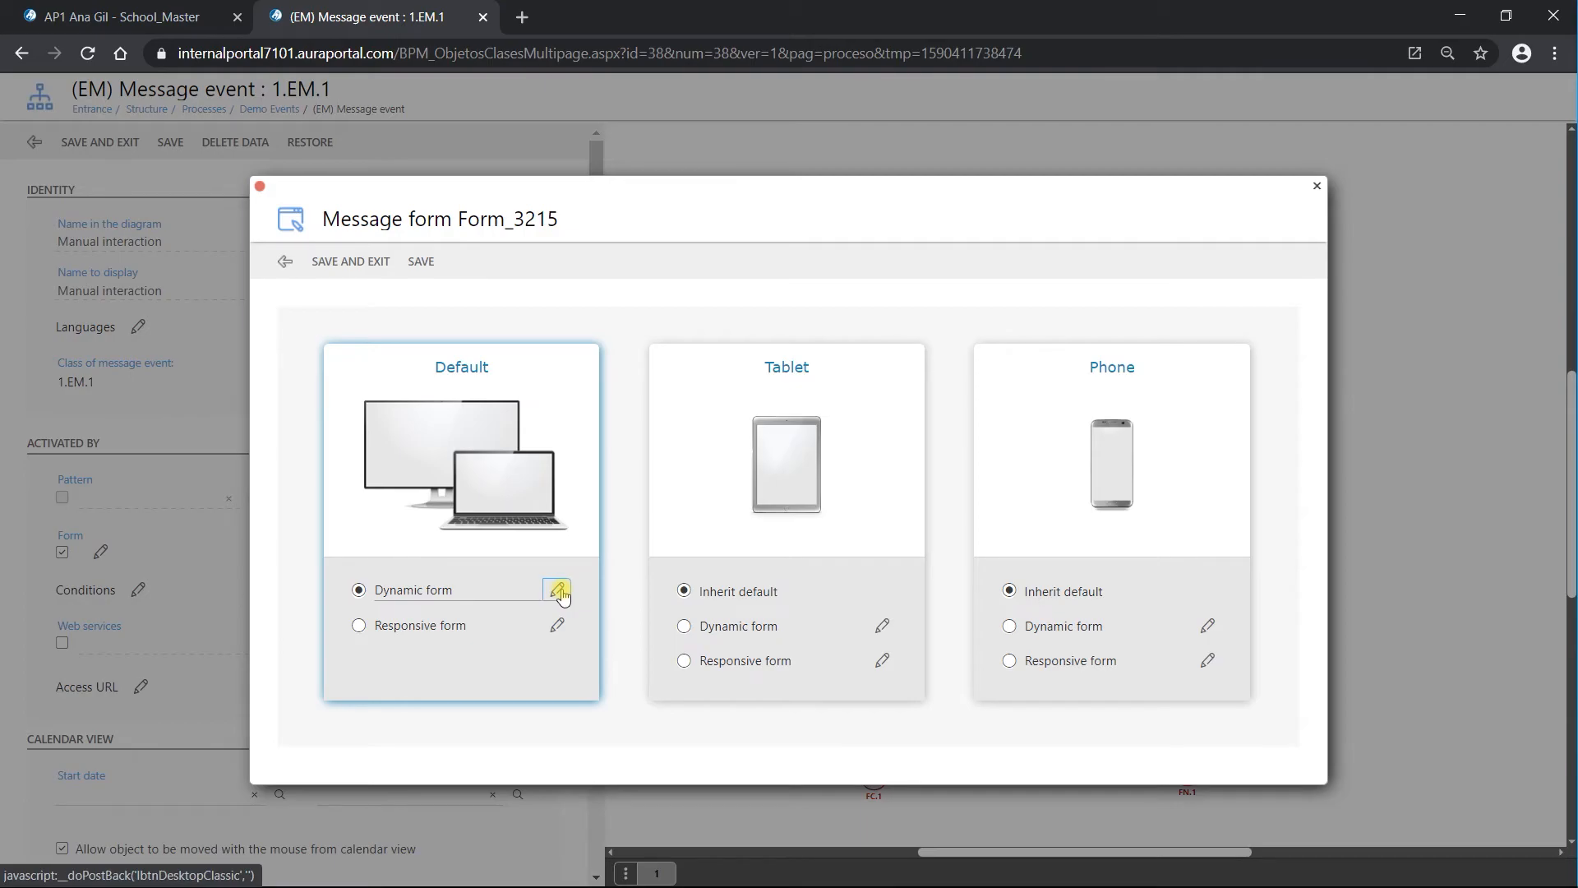
click(558, 590)
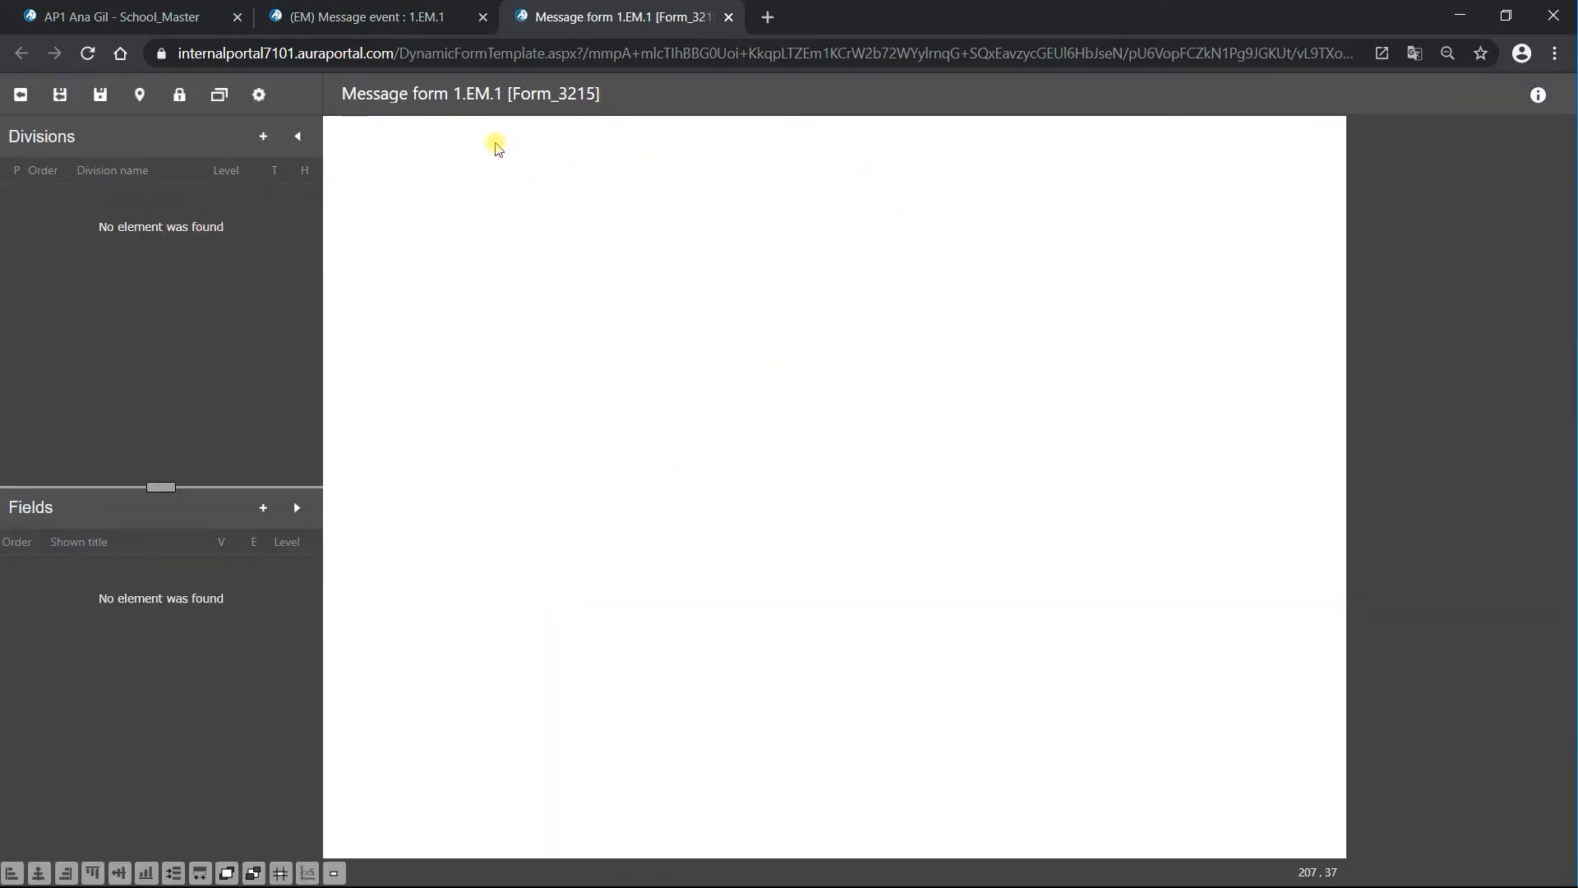
Name the form "Manual interaction", set its form style to Bootstrap and save the form properties.
click(259, 95)
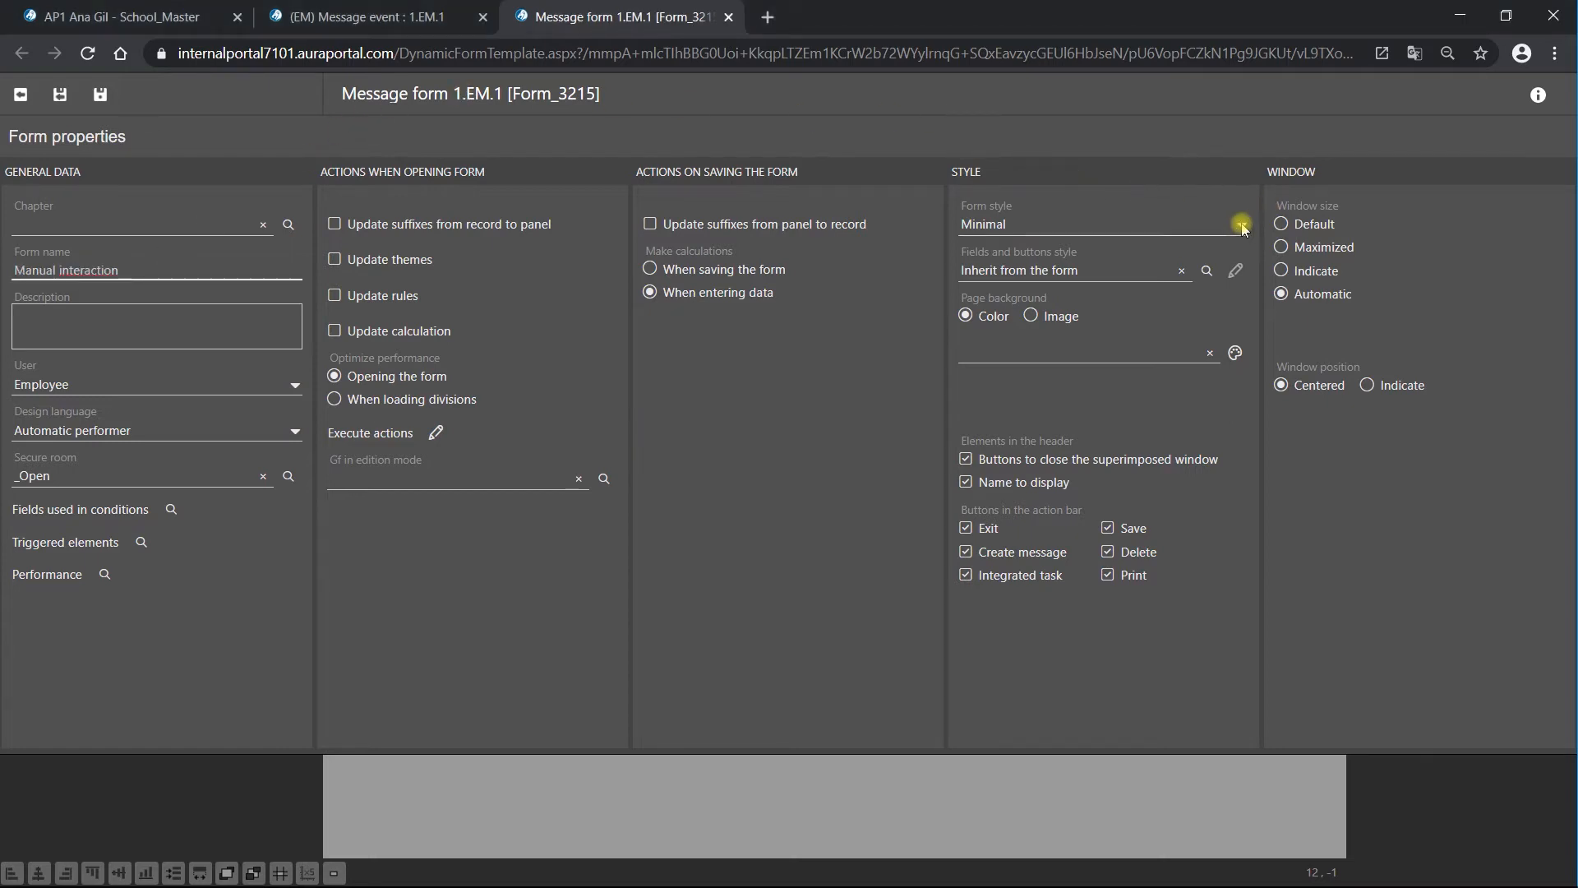
click(1237, 224)
click(1089, 278)
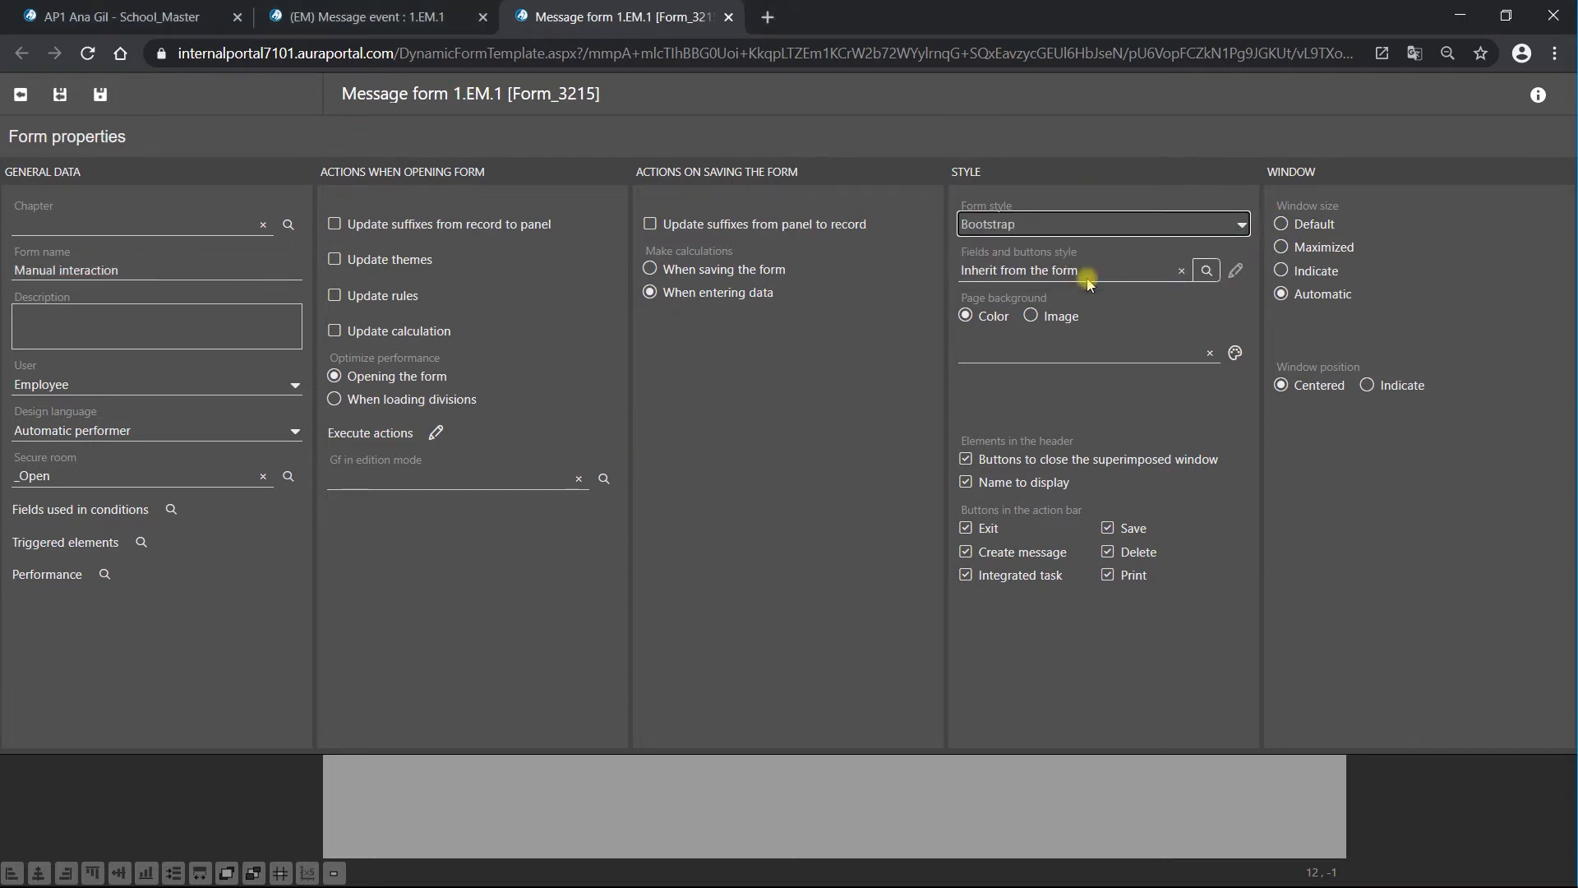
click(99, 95)
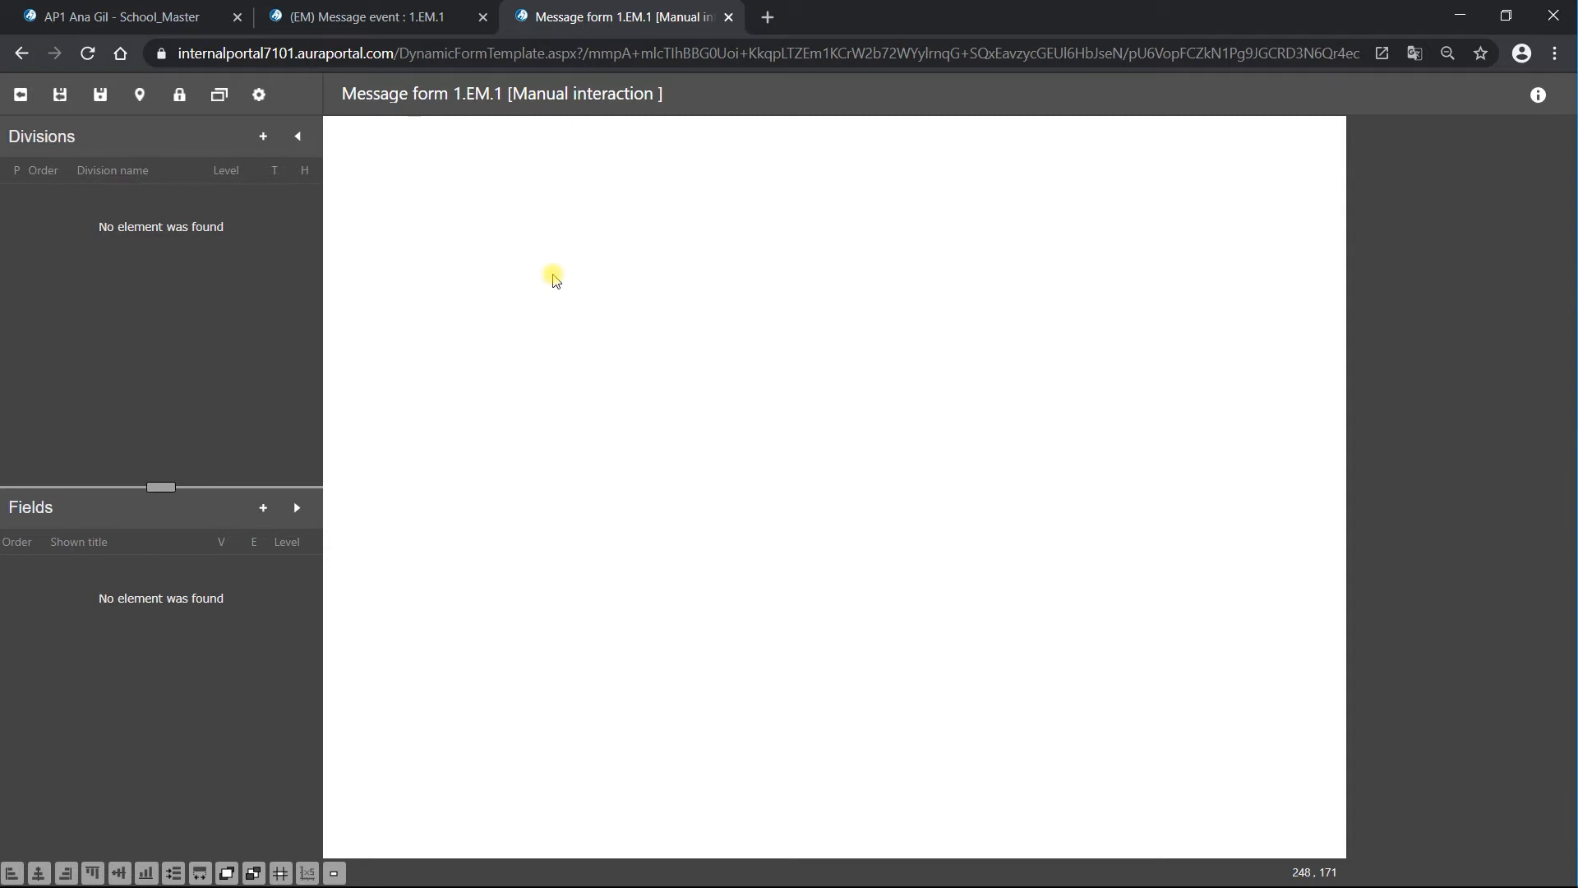
Add an original division to the empty form and enlarge it to about 555 × 500.
click(263, 135)
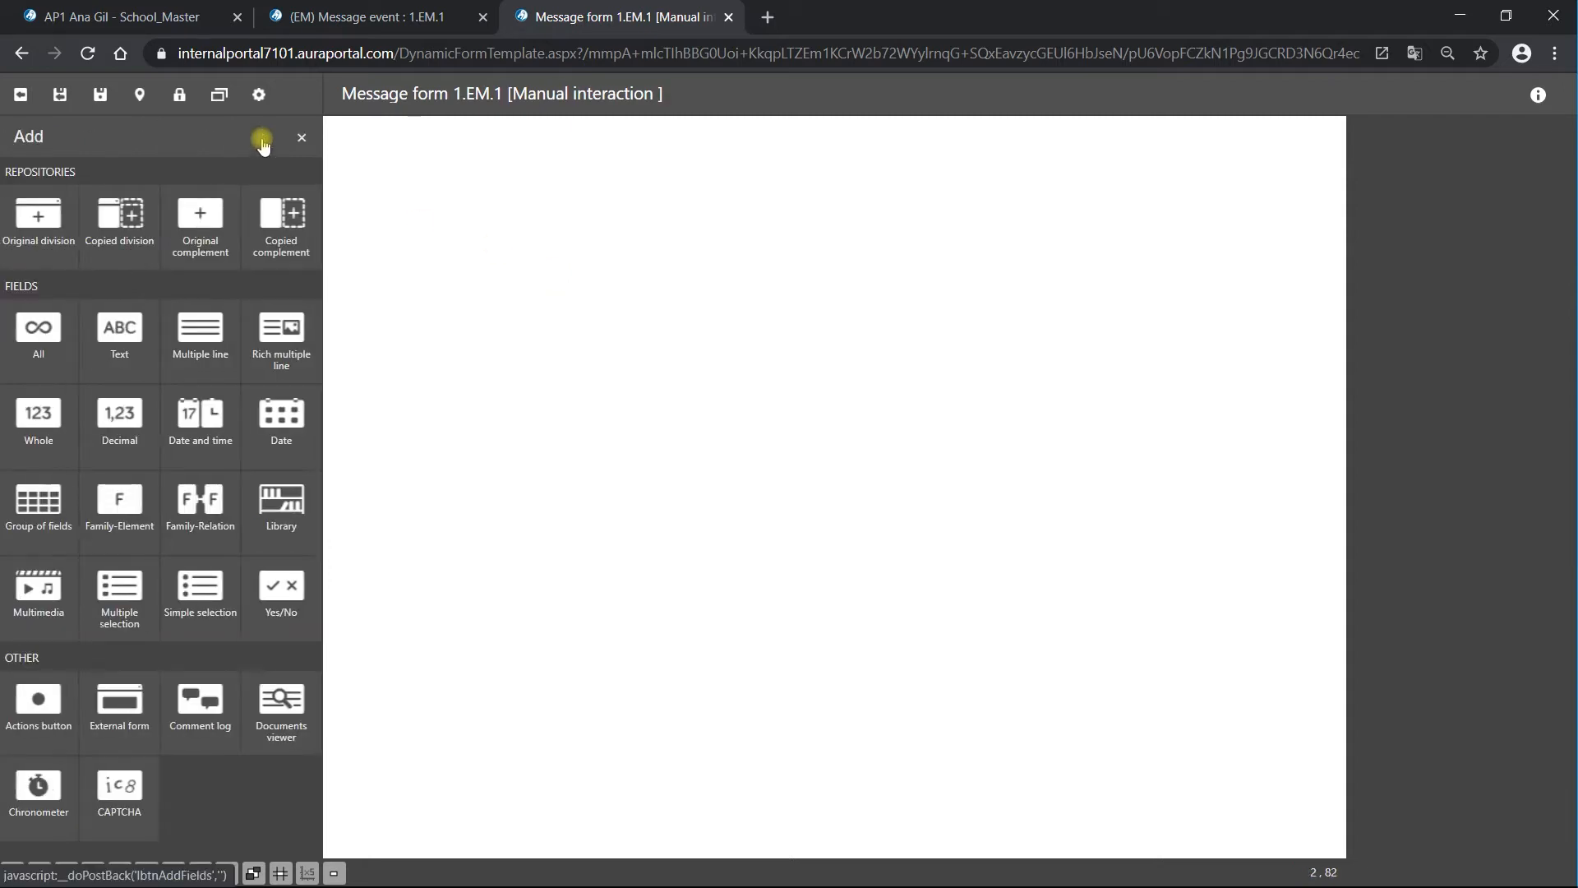
click(42, 229)
click(637, 362)
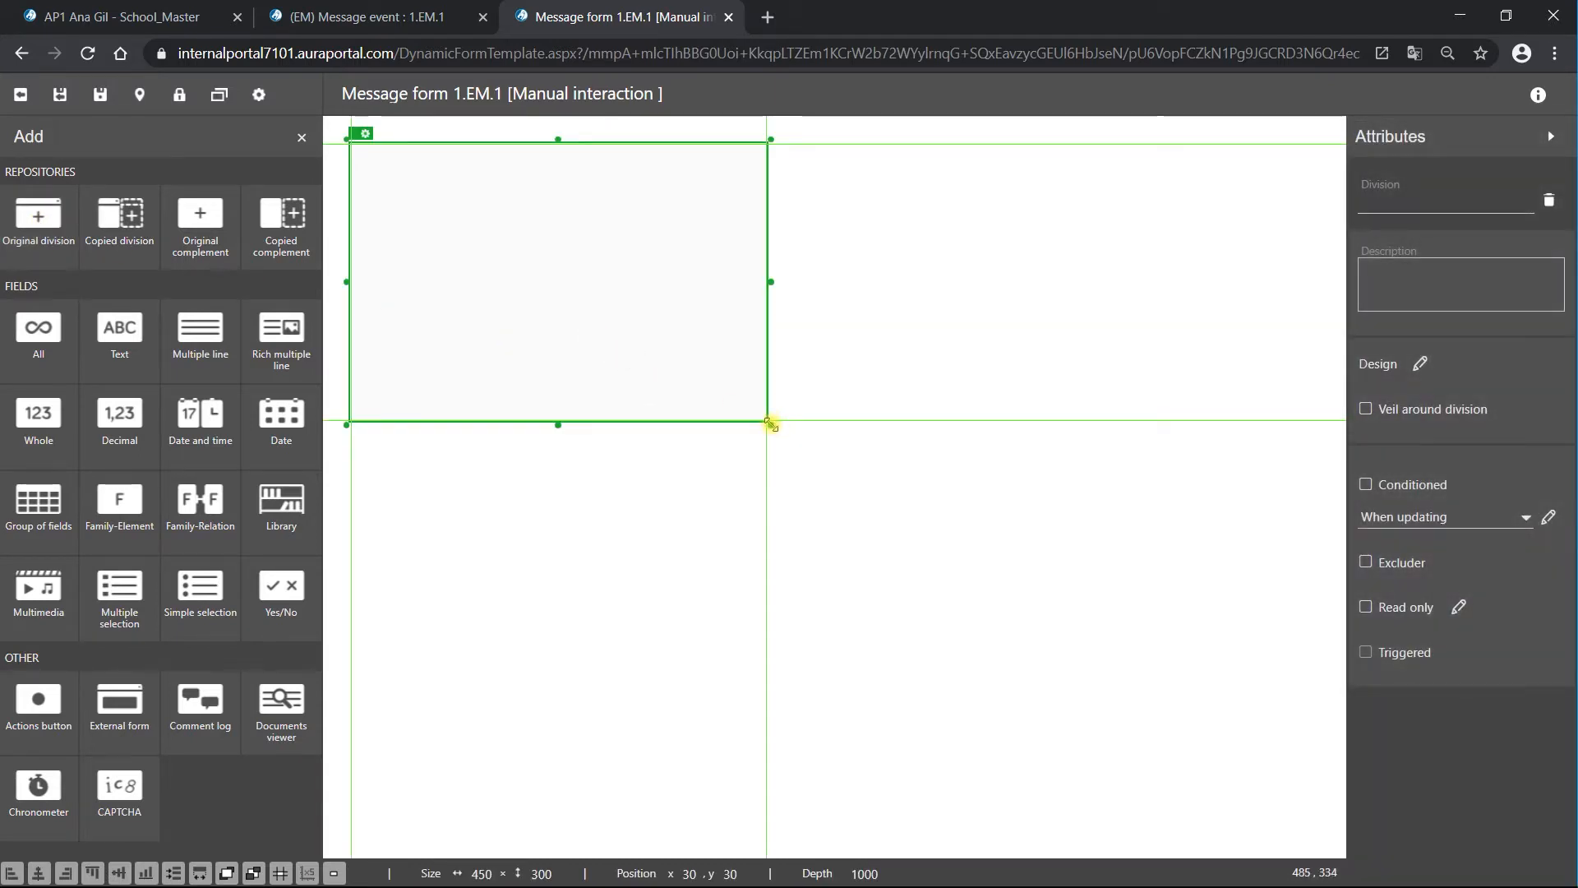
drag(774, 433, 866, 609)
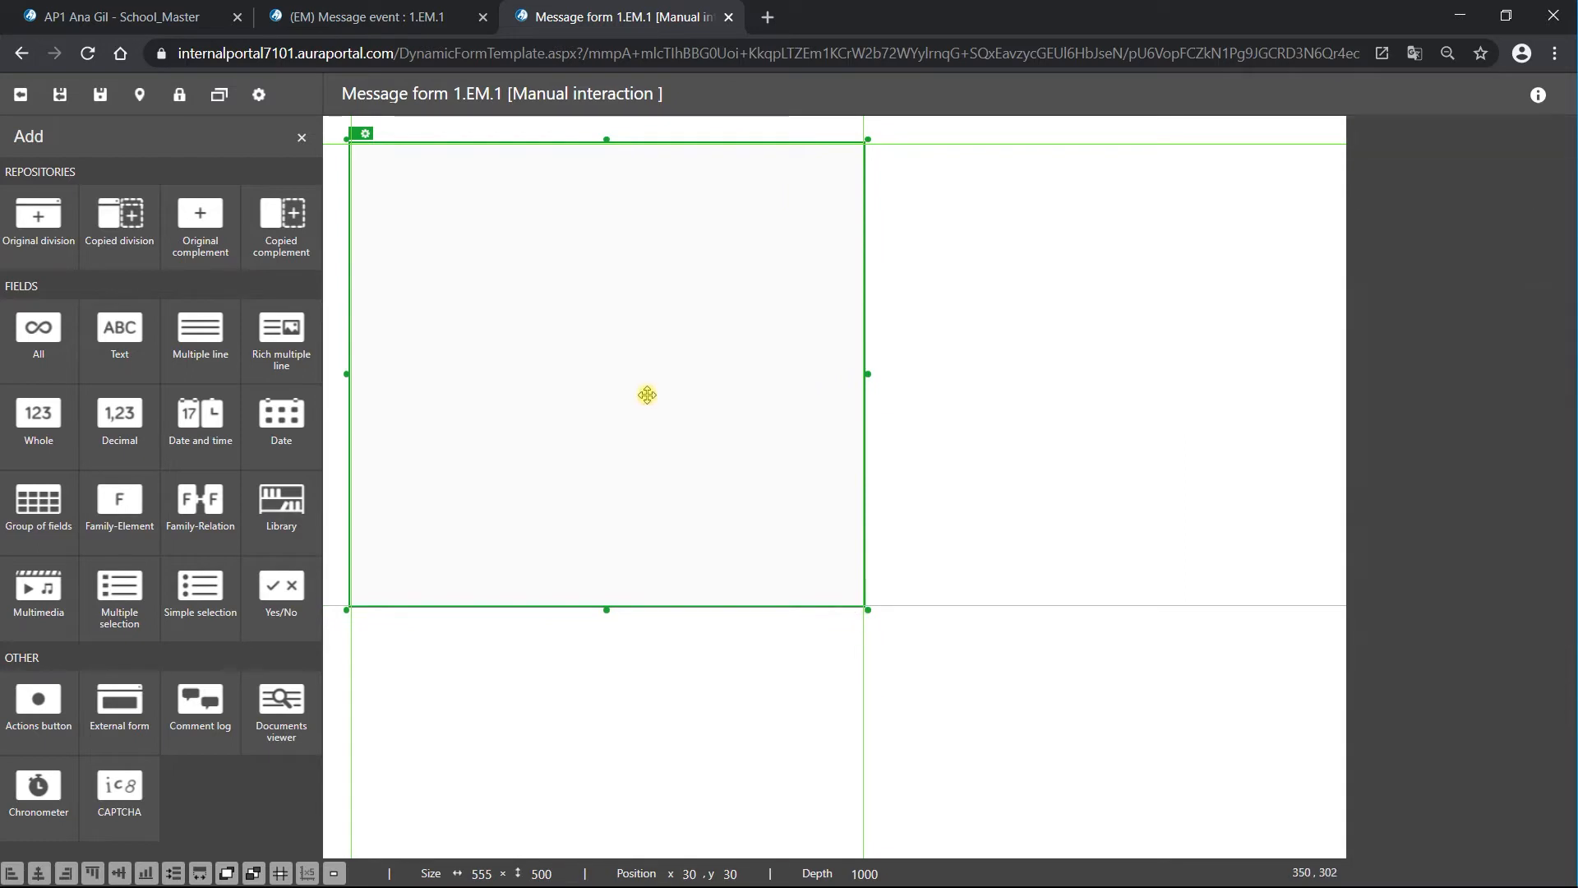
Add an original complement with internal name "Manual interaction" and the text "Add documents" to the division.
click(212, 236)
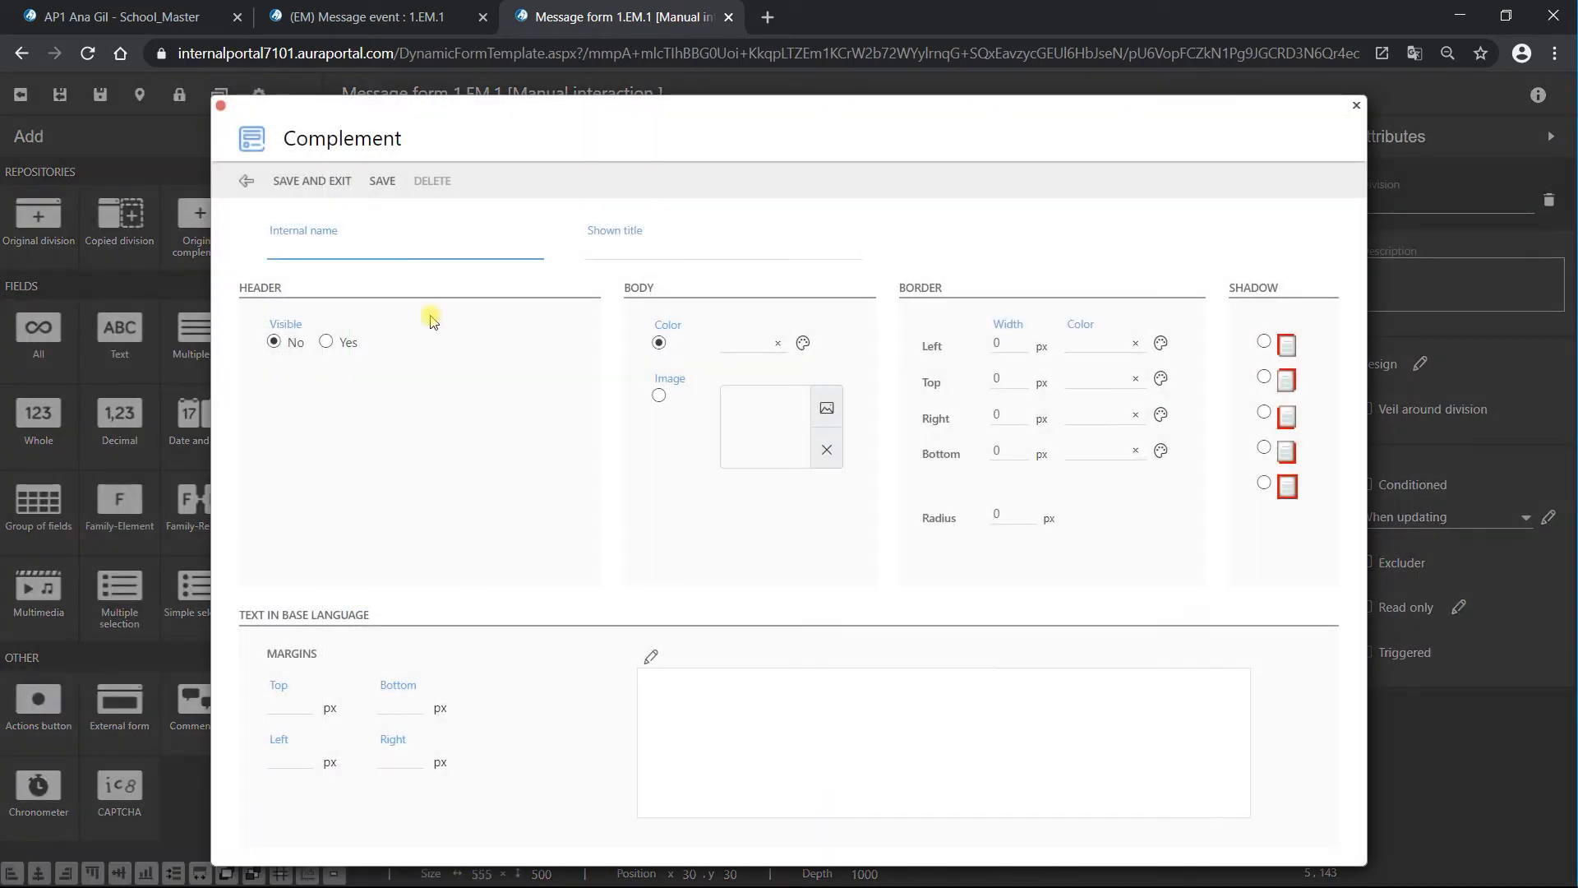
text(Manual interaction)
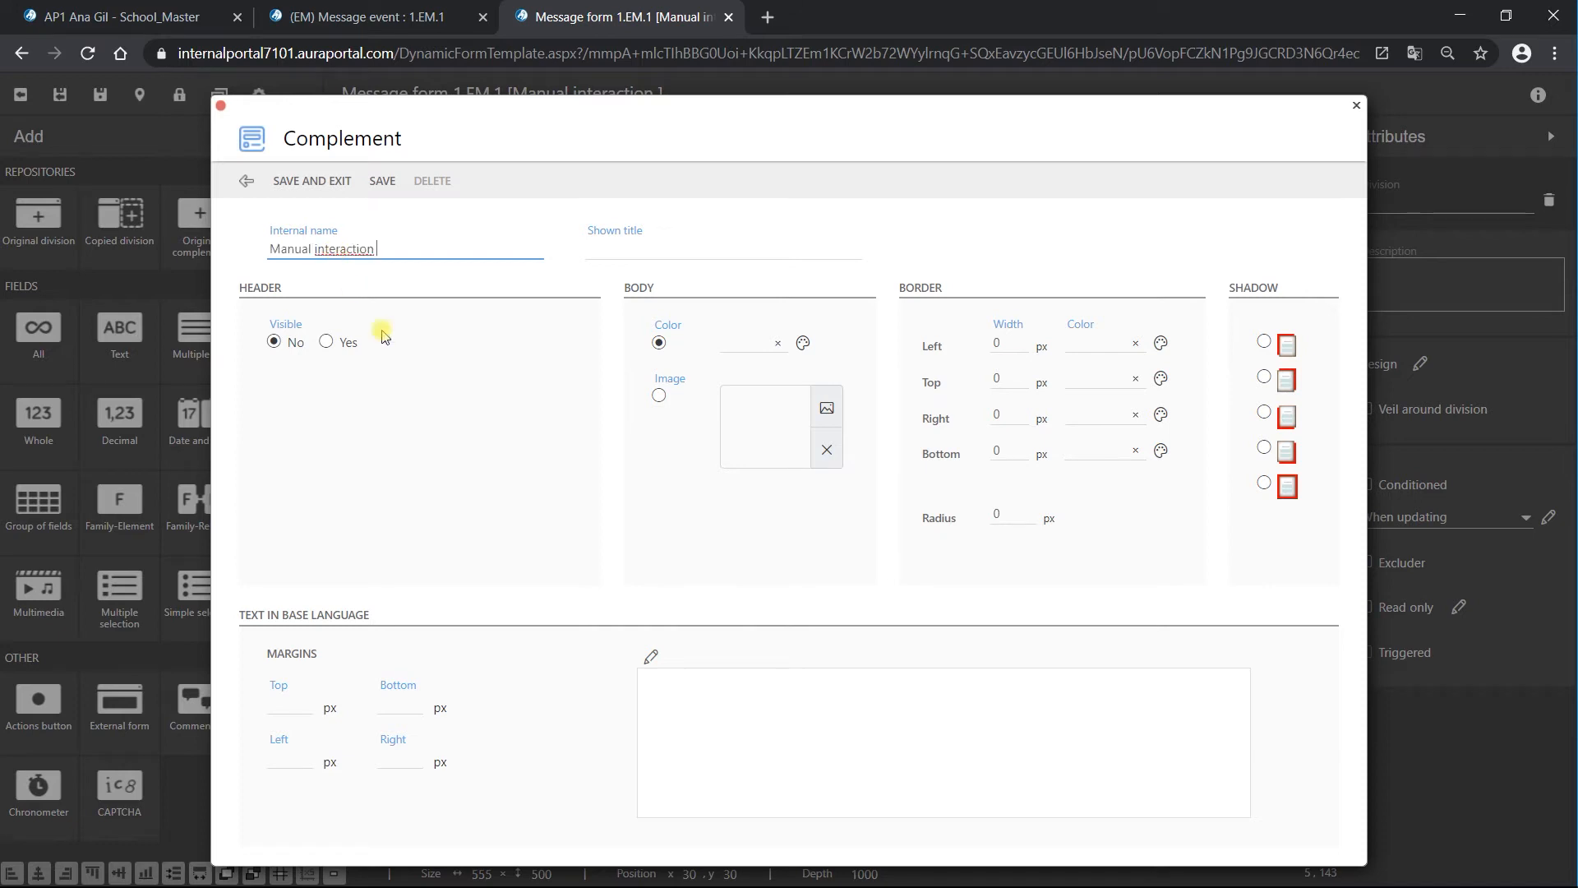
click(651, 657)
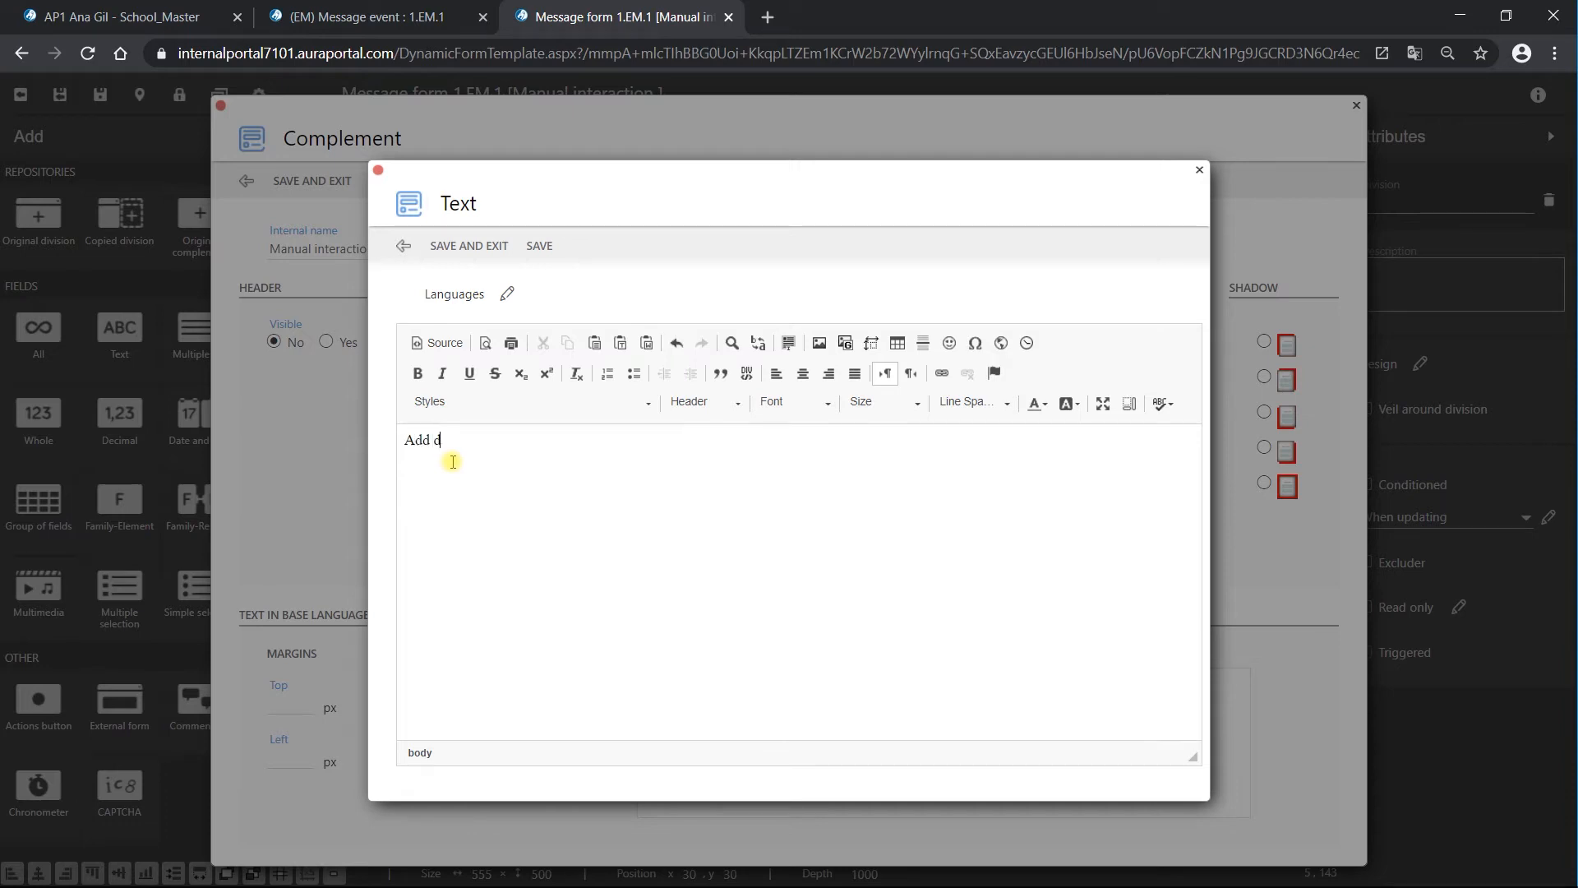
text(Add documents)
click(465, 252)
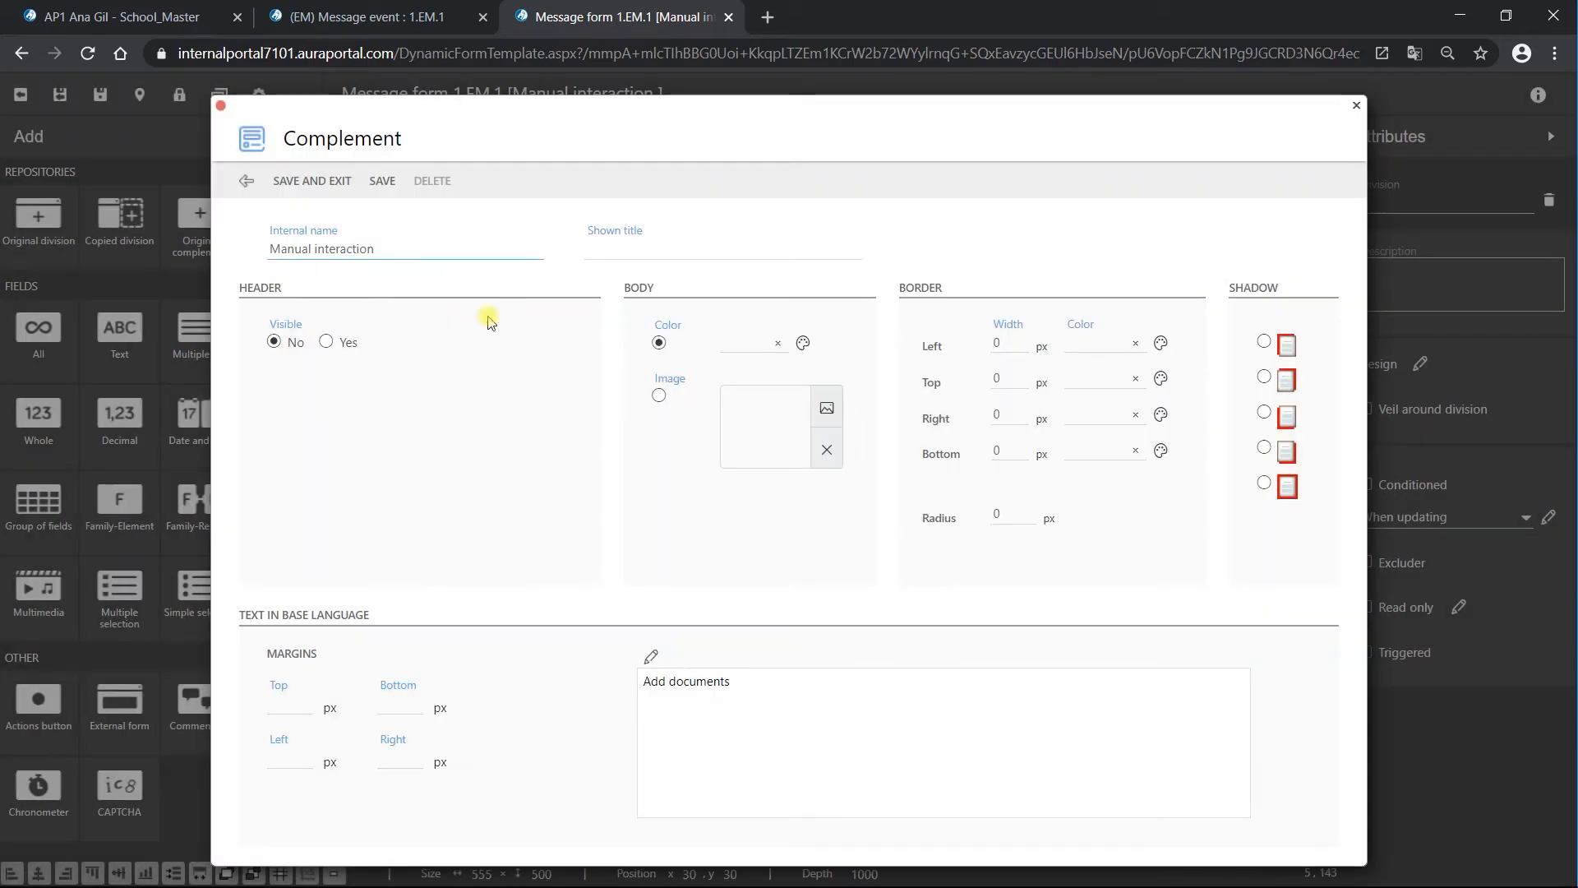
click(335, 183)
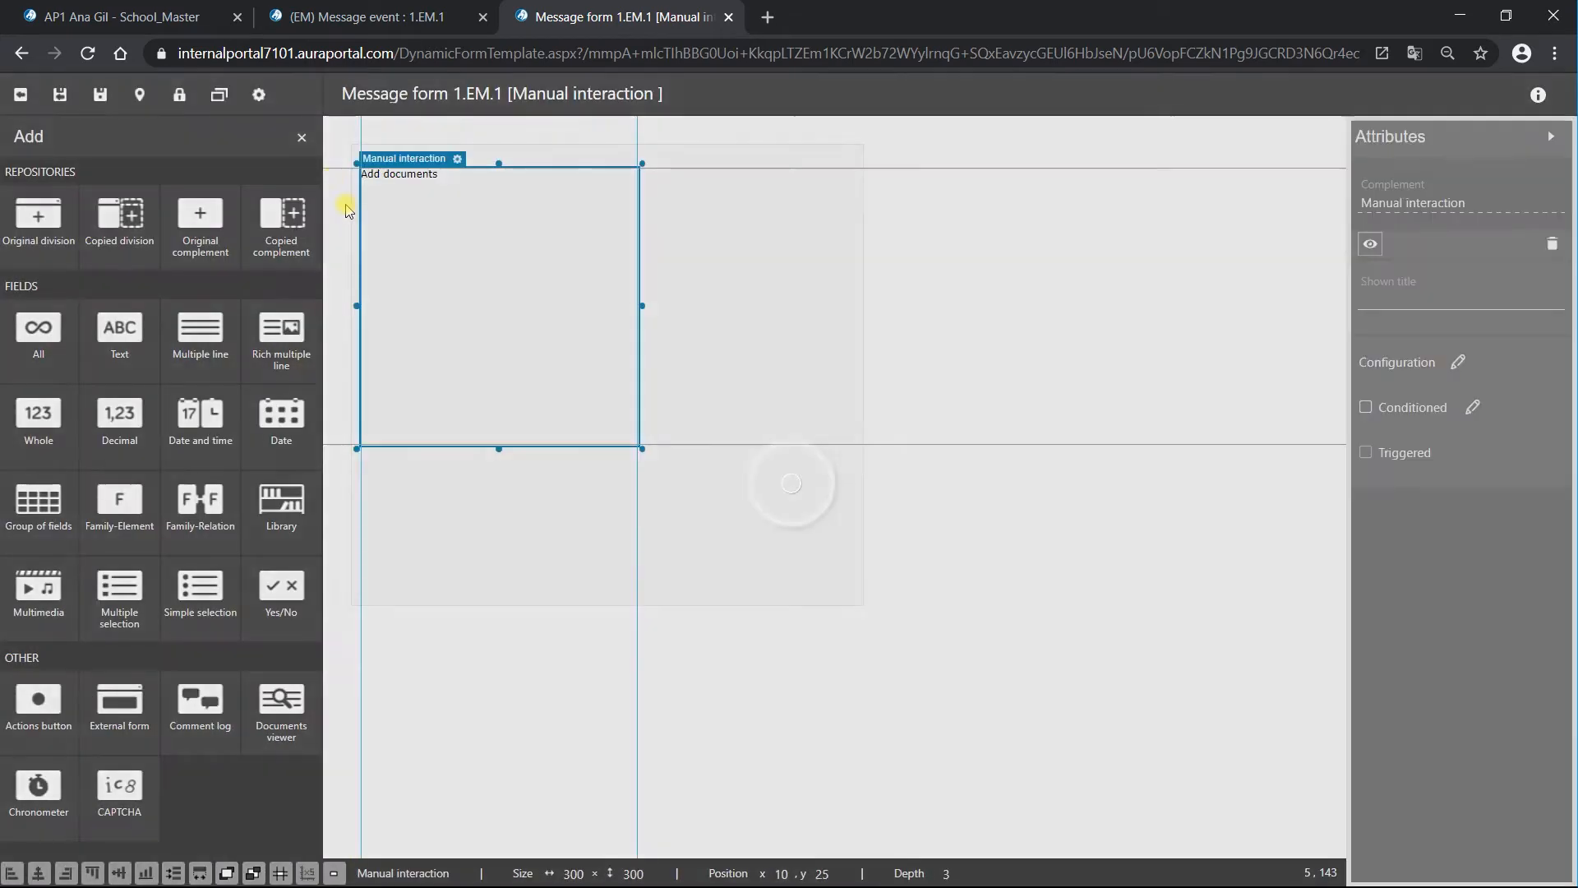
Resize the complement to about 330 × 235 and apply the first "Corporate style | Form" style to its "Add documents" text.
drag(639, 447, 670, 387)
click(458, 163)
click(663, 657)
drag(497, 443, 402, 441)
click(517, 402)
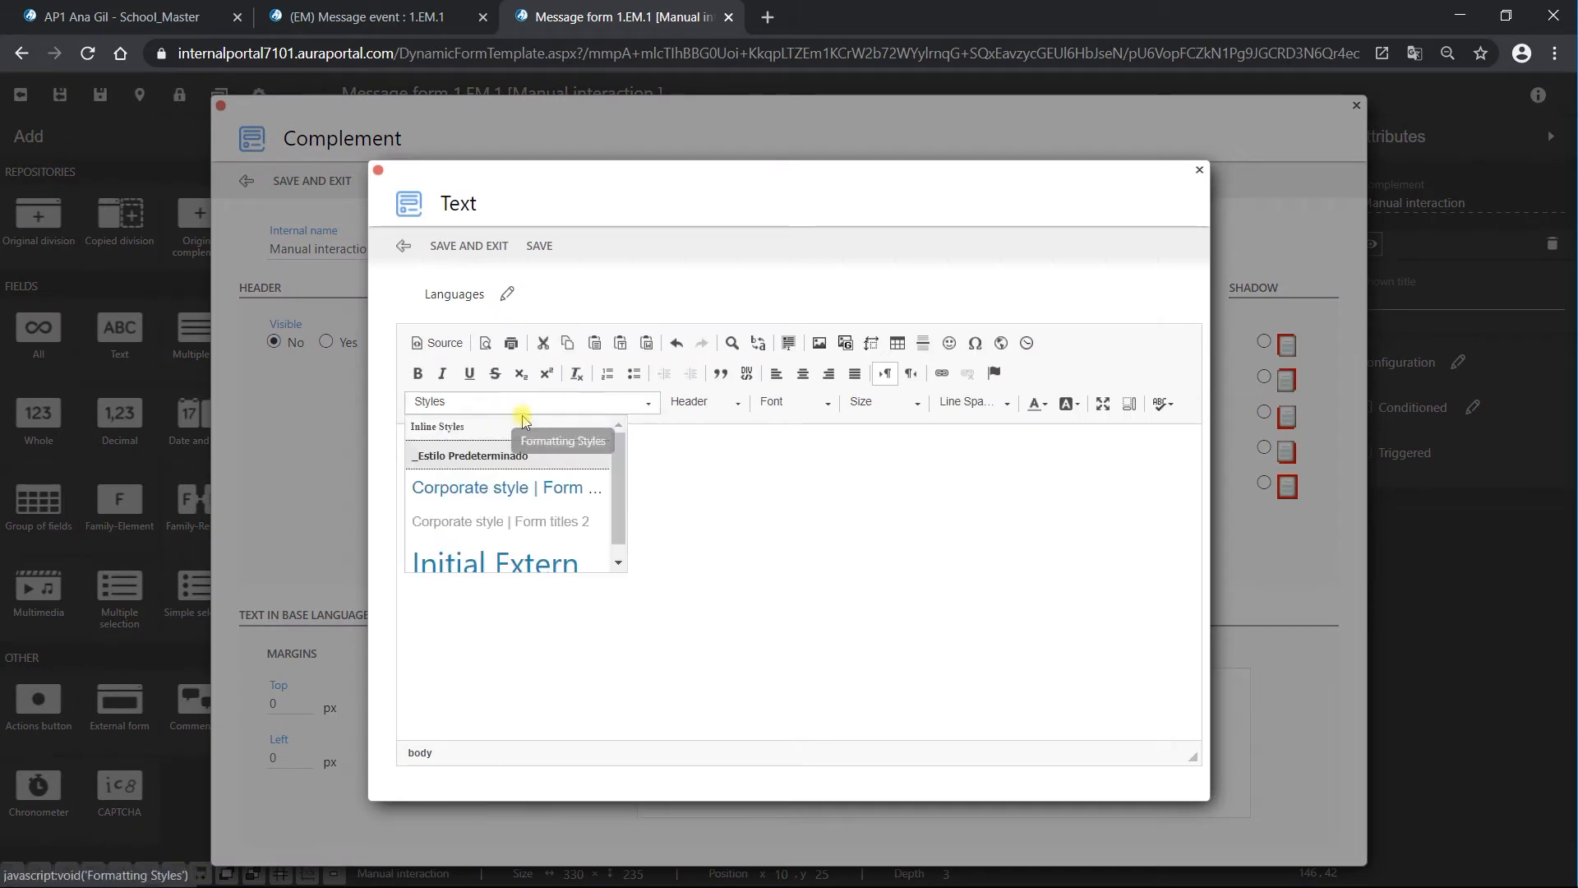
click(527, 491)
click(453, 247)
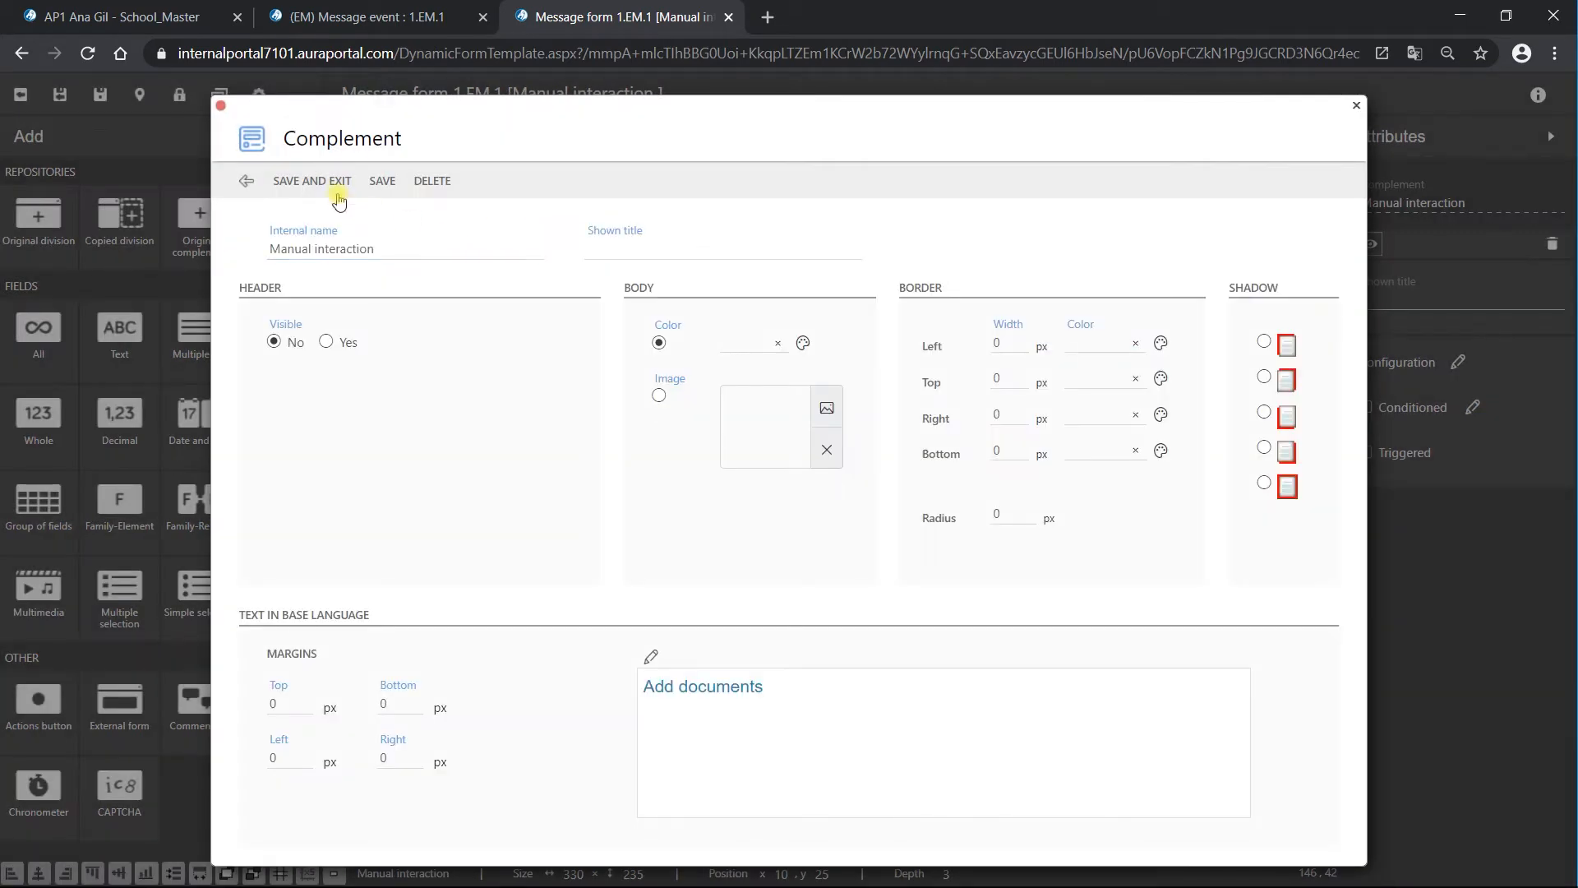
click(337, 196)
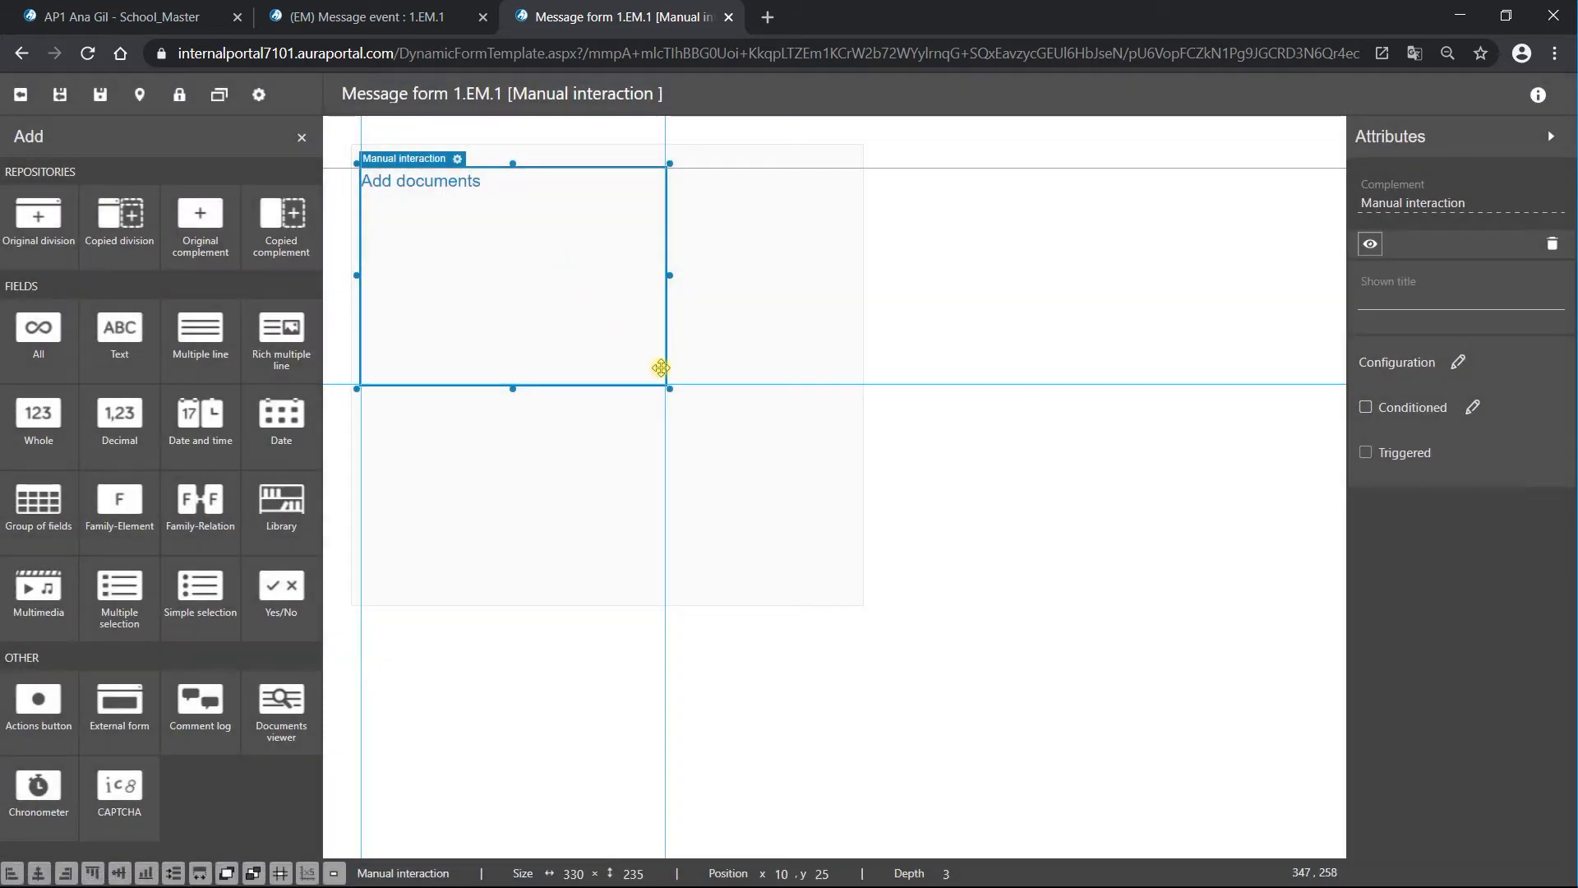
Shrink the complement closely around its "Add documents" text and shift it slightly inward from the division's upper-left corner.
drag(666, 384, 613, 211)
drag(402, 156, 422, 173)
For the division, filter the dictionary of terms by Library data and add the general term "Library" to the panel fields.
click(471, 318)
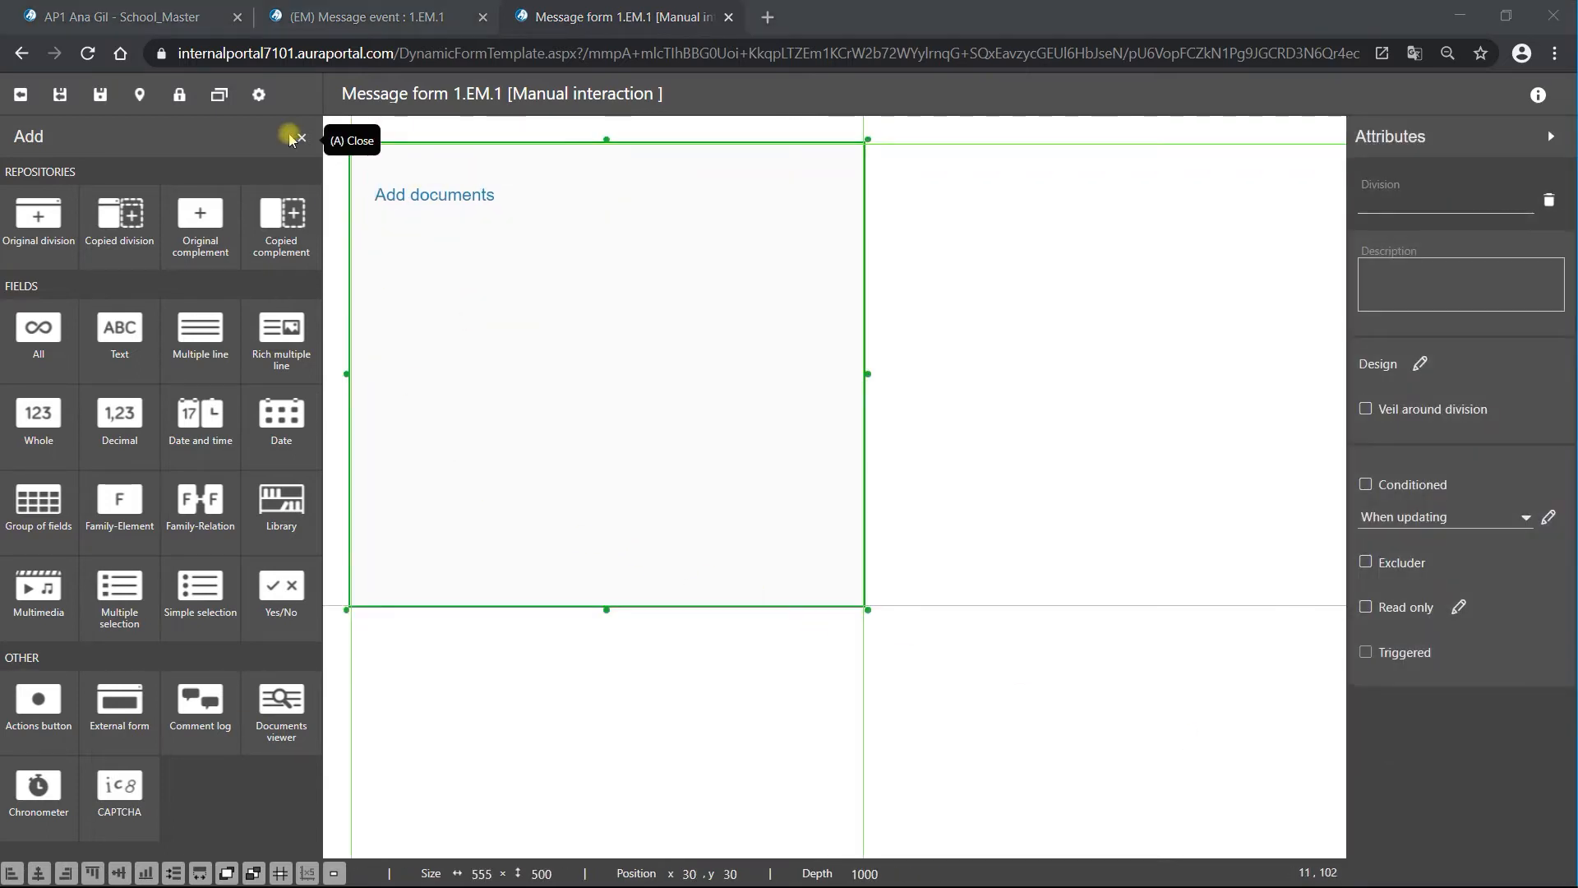
click(37, 337)
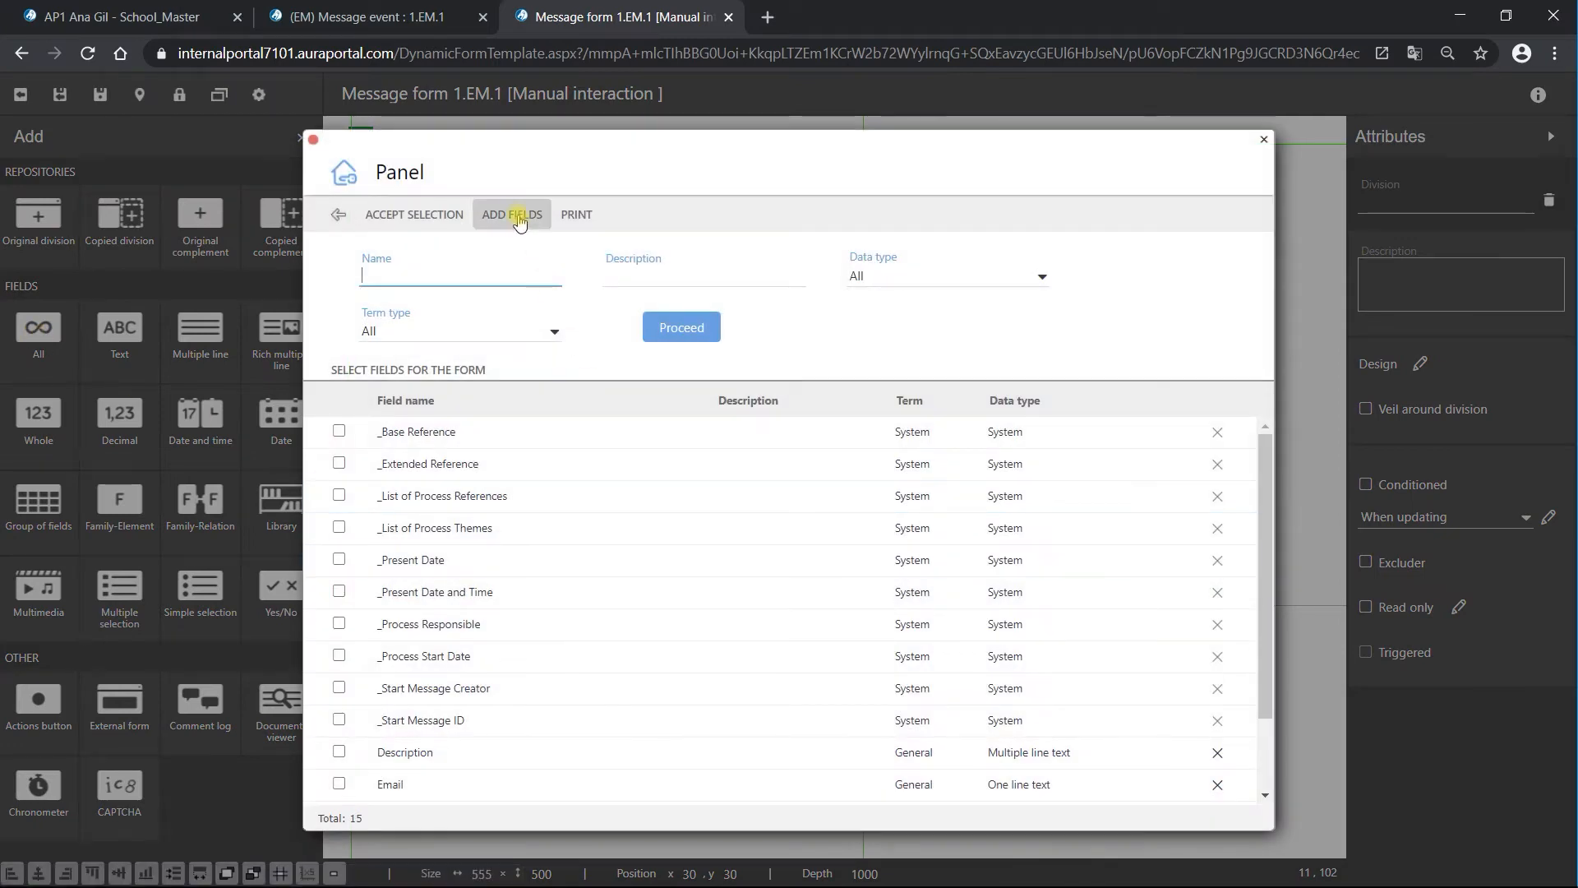
click(512, 215)
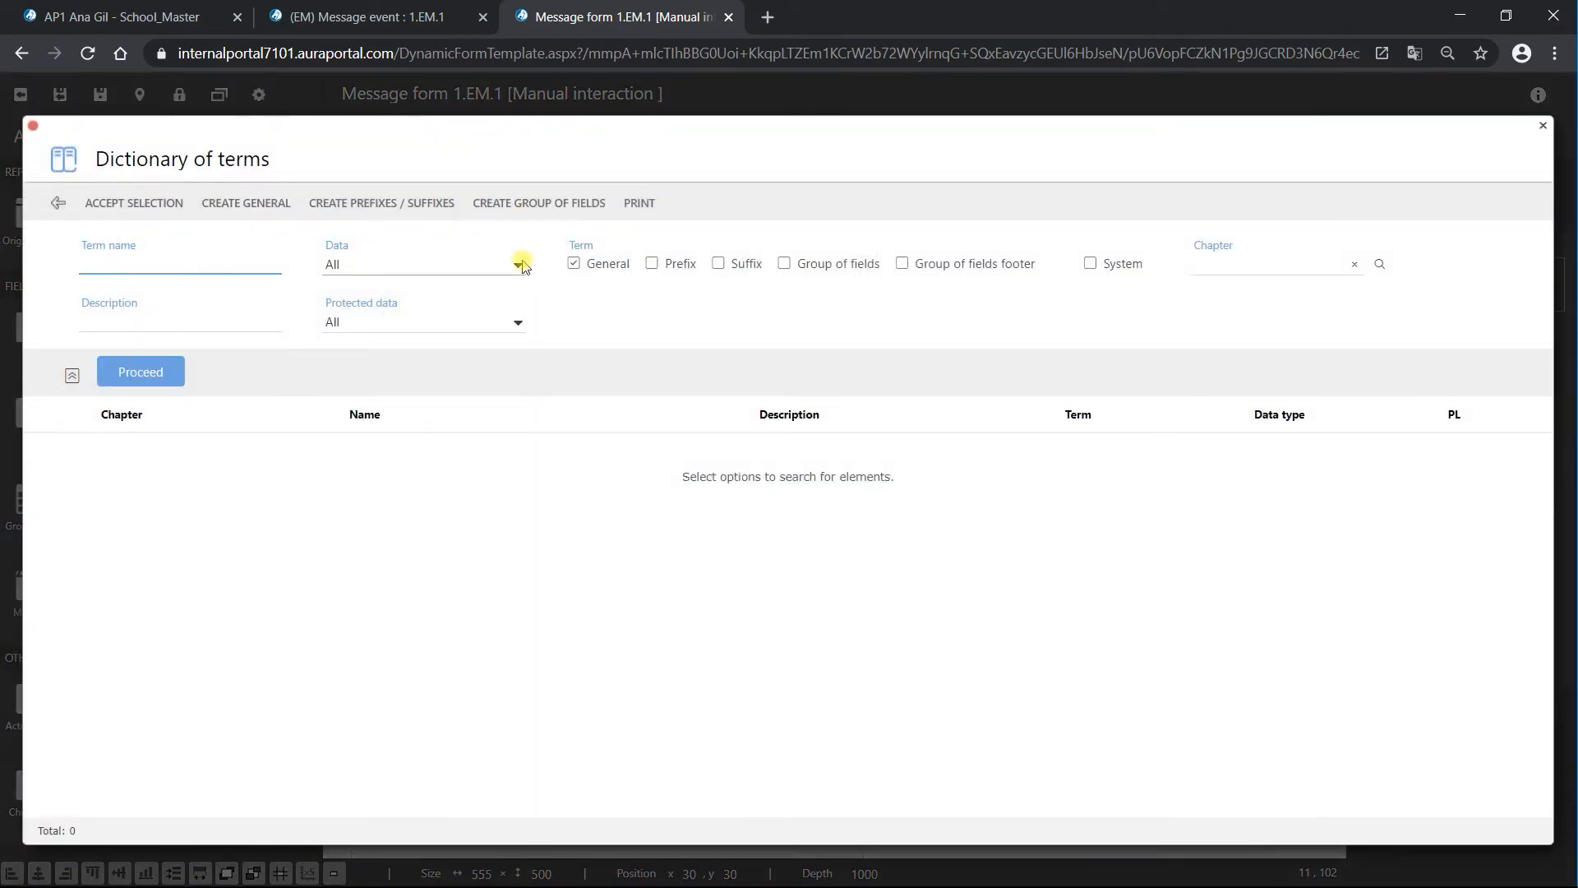
click(518, 265)
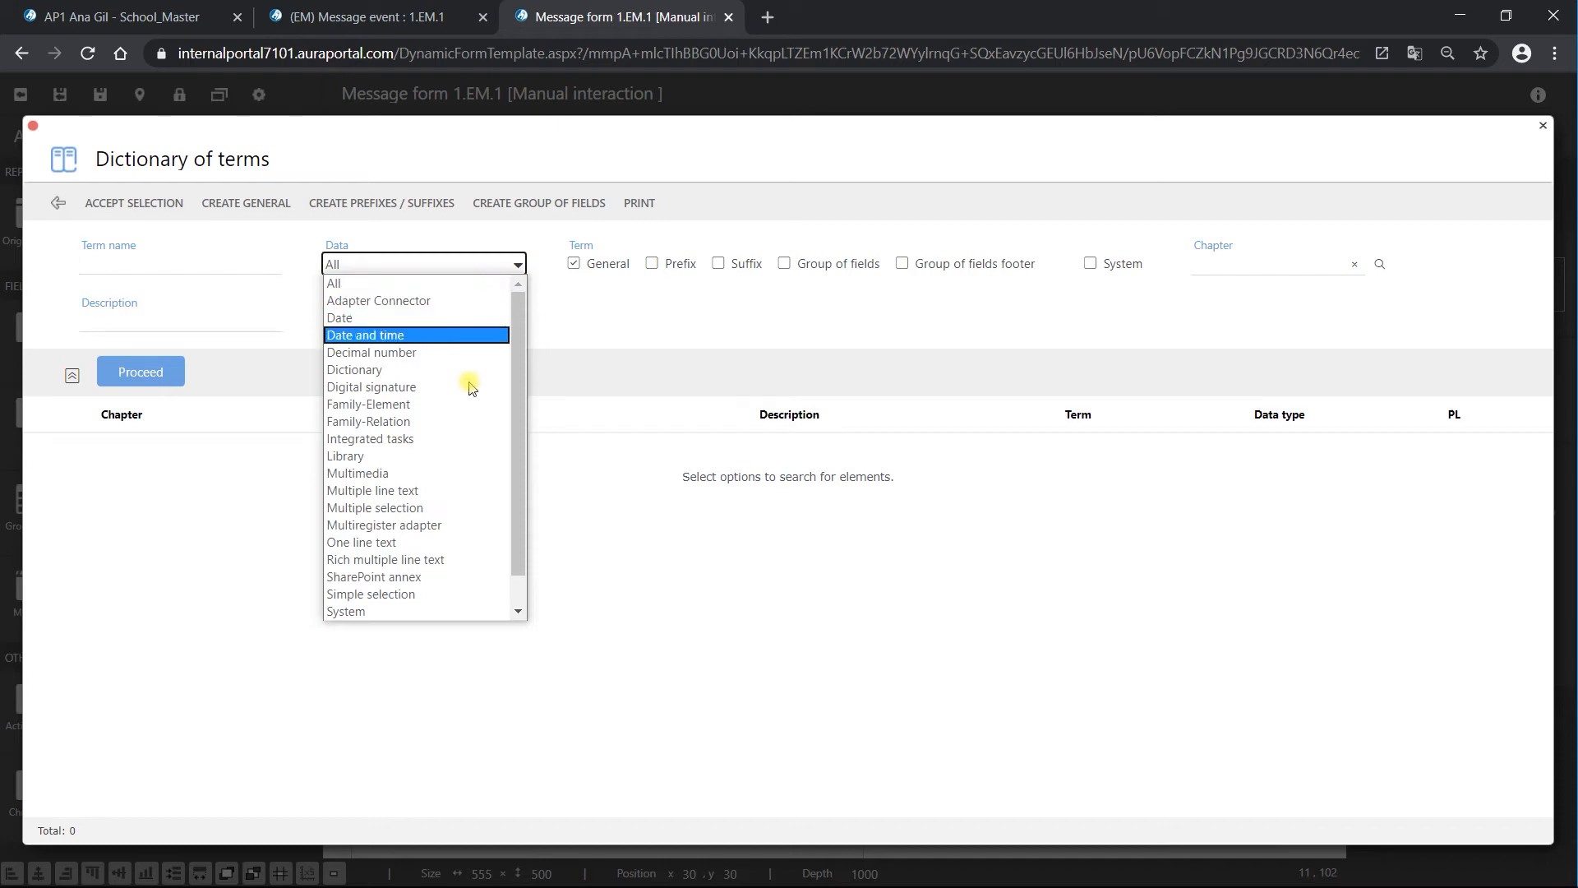
click(452, 455)
click(130, 371)
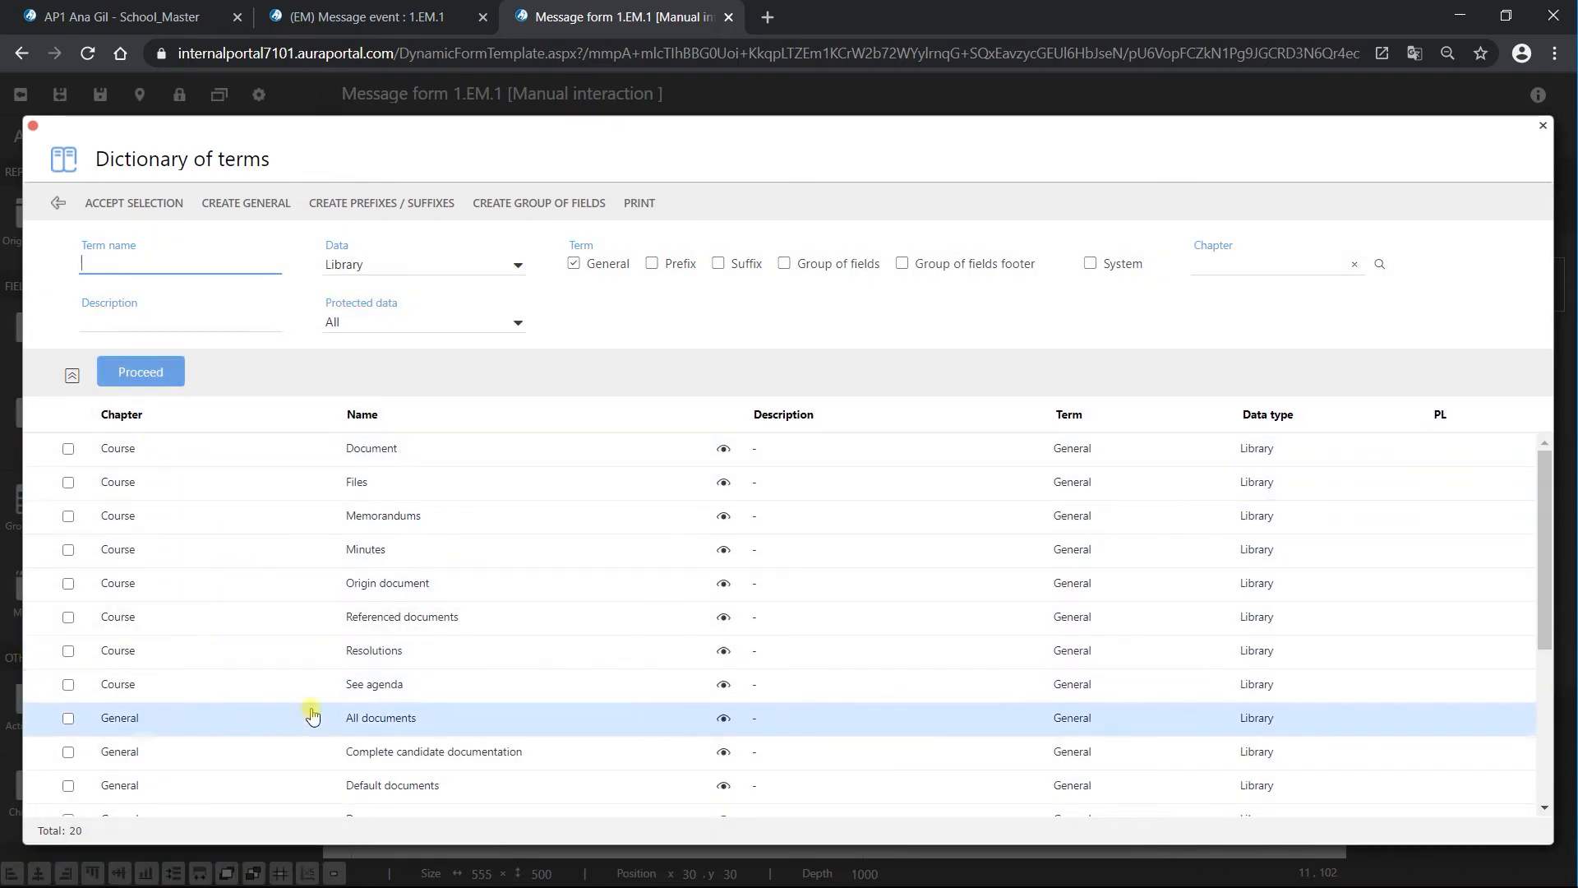
scroll(311, 716, down, 3)
click(67, 631)
click(156, 203)
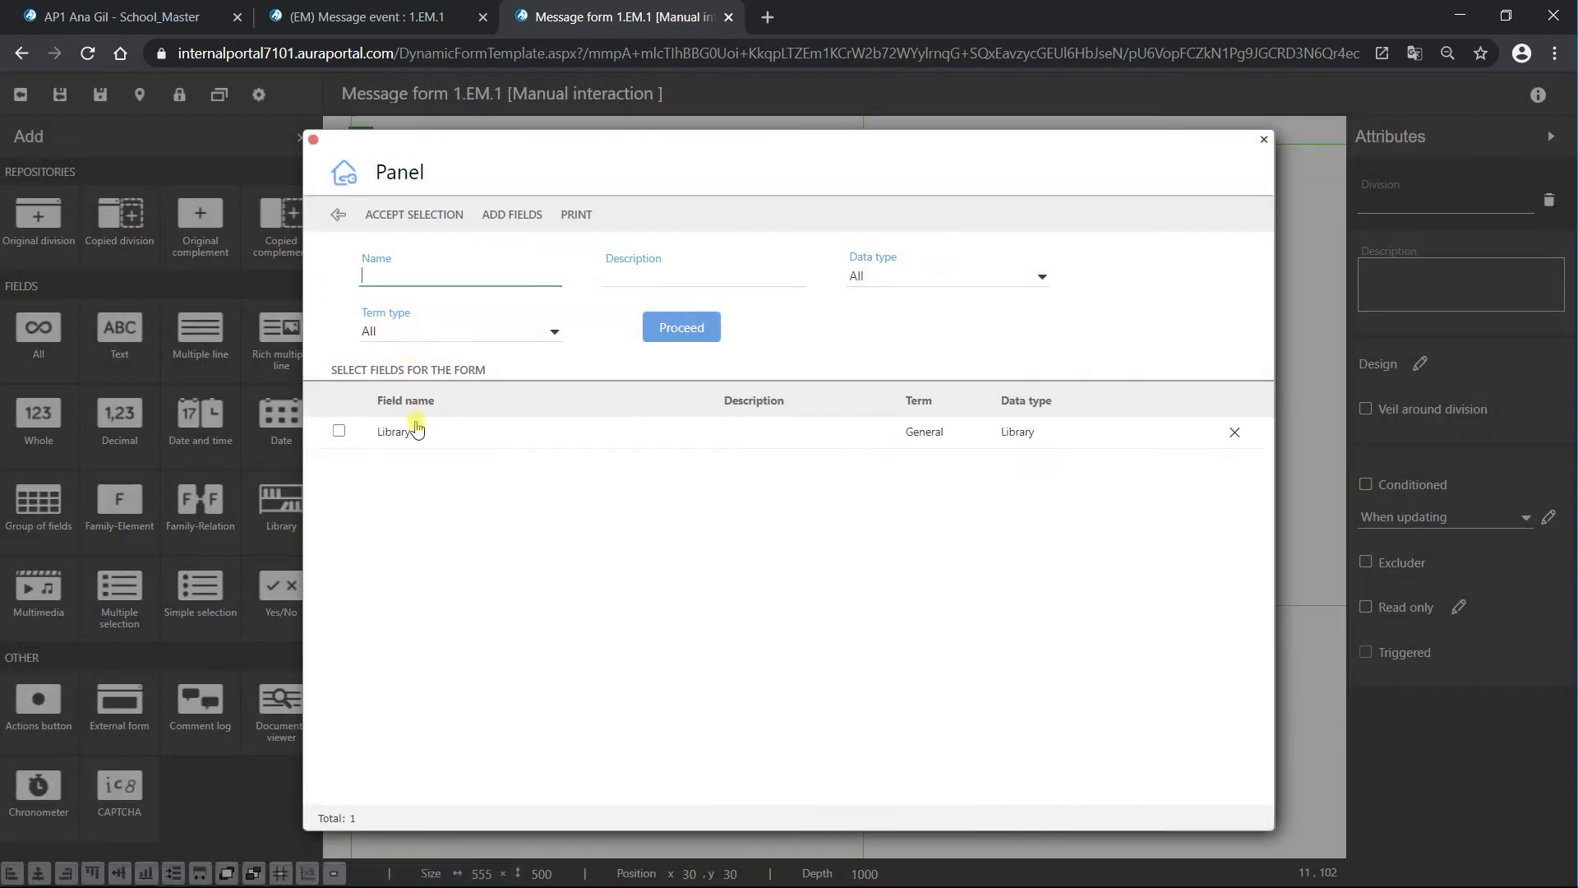
Insert the Library field into the division and place it beside the "Add documents" text at about x 315, y 40.
click(338, 433)
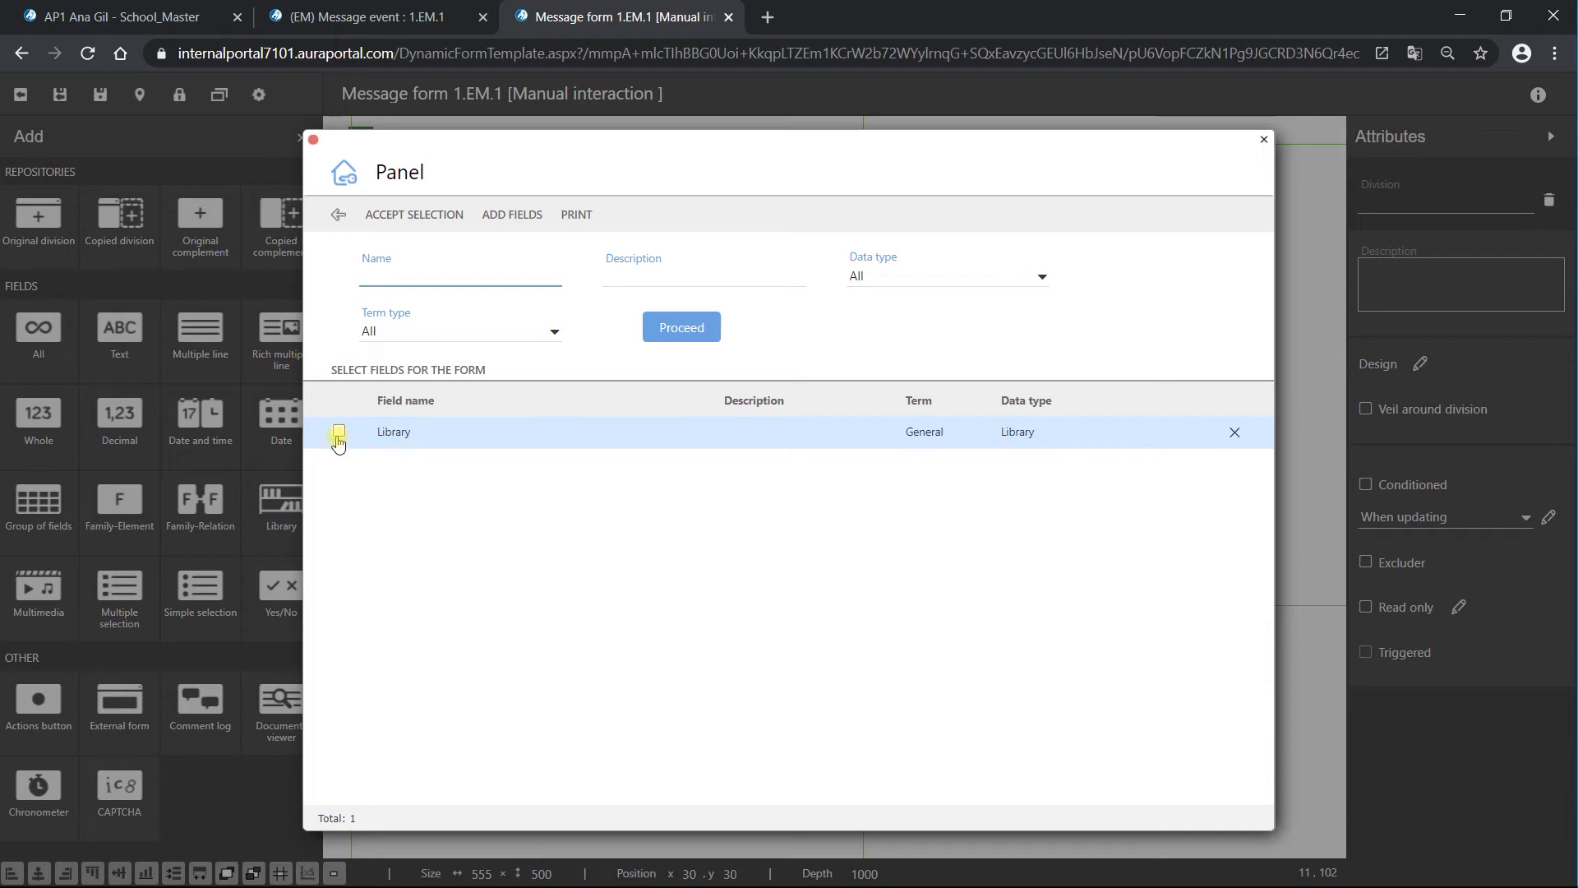
click(399, 213)
drag(390, 159, 685, 179)
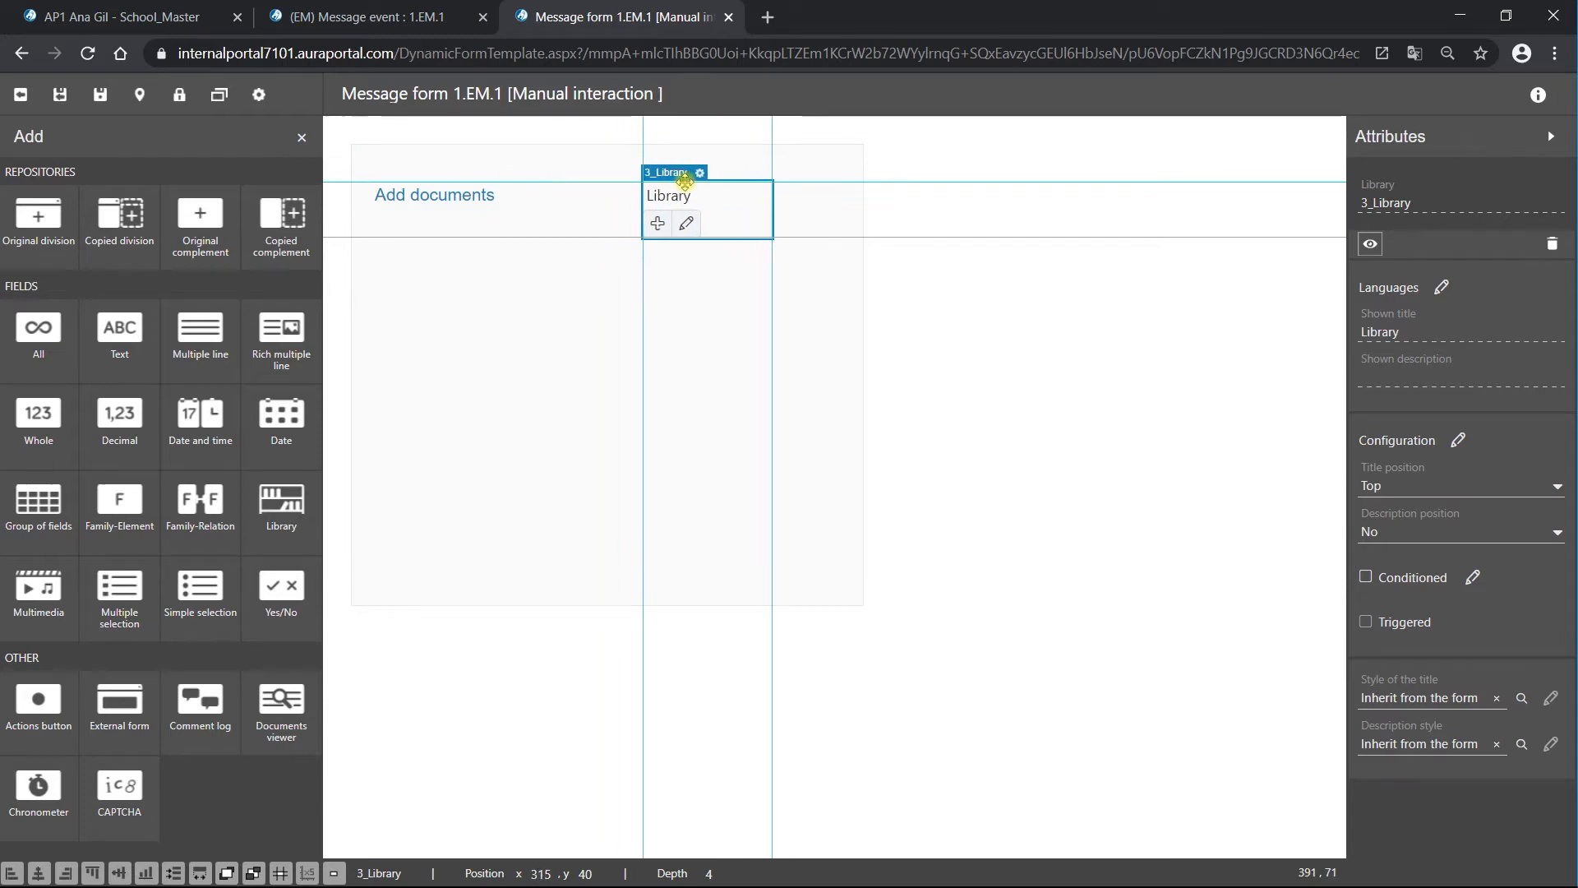
click(687, 330)
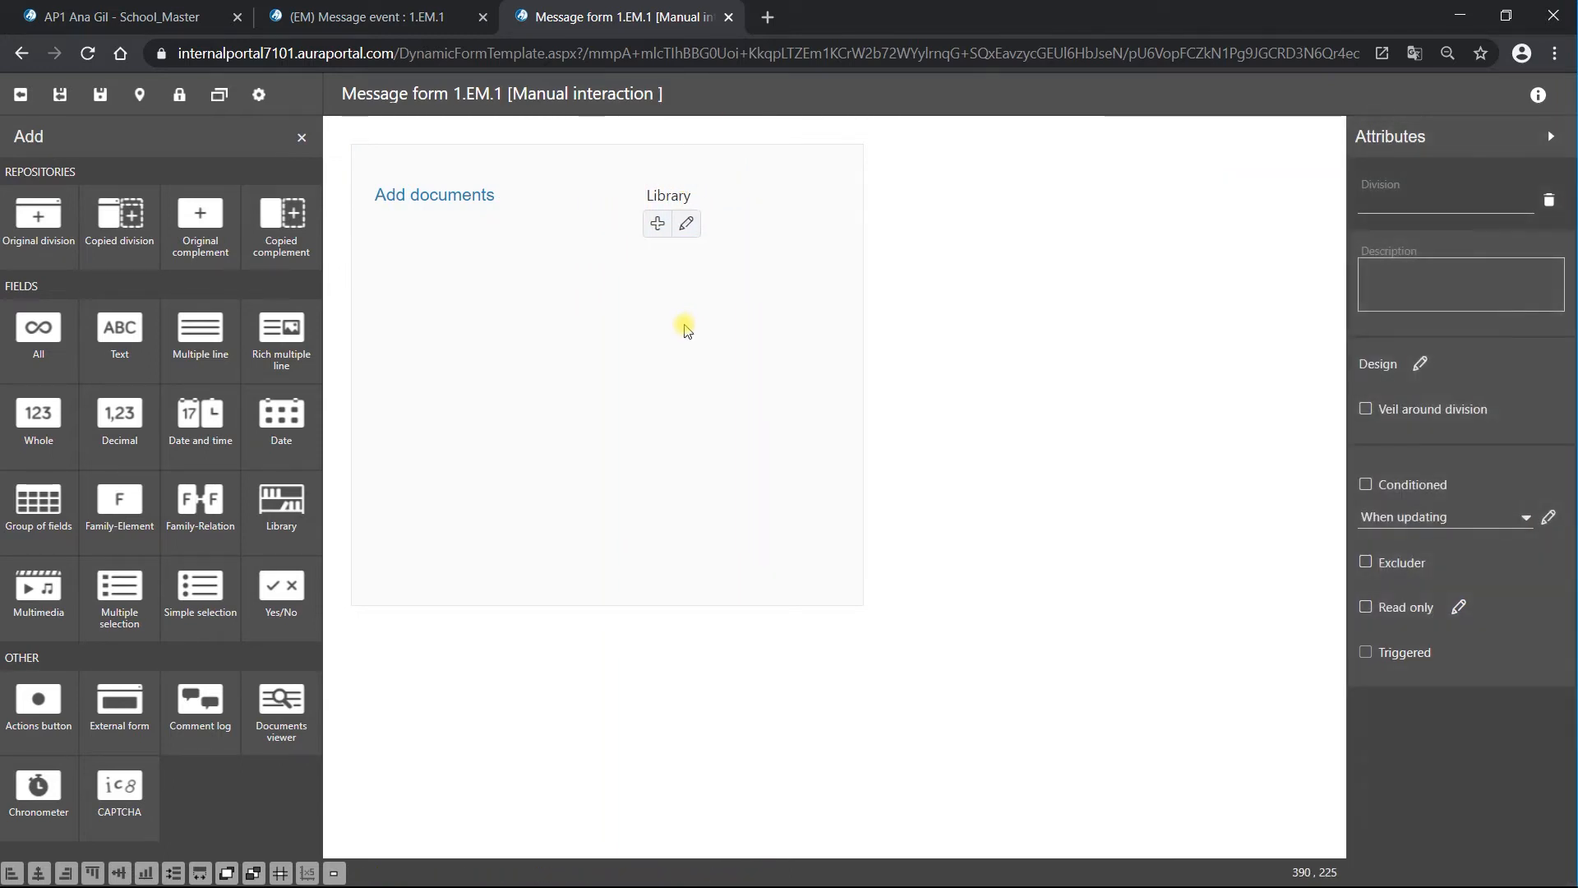
Set the Library field's title position to Left.
click(670, 193)
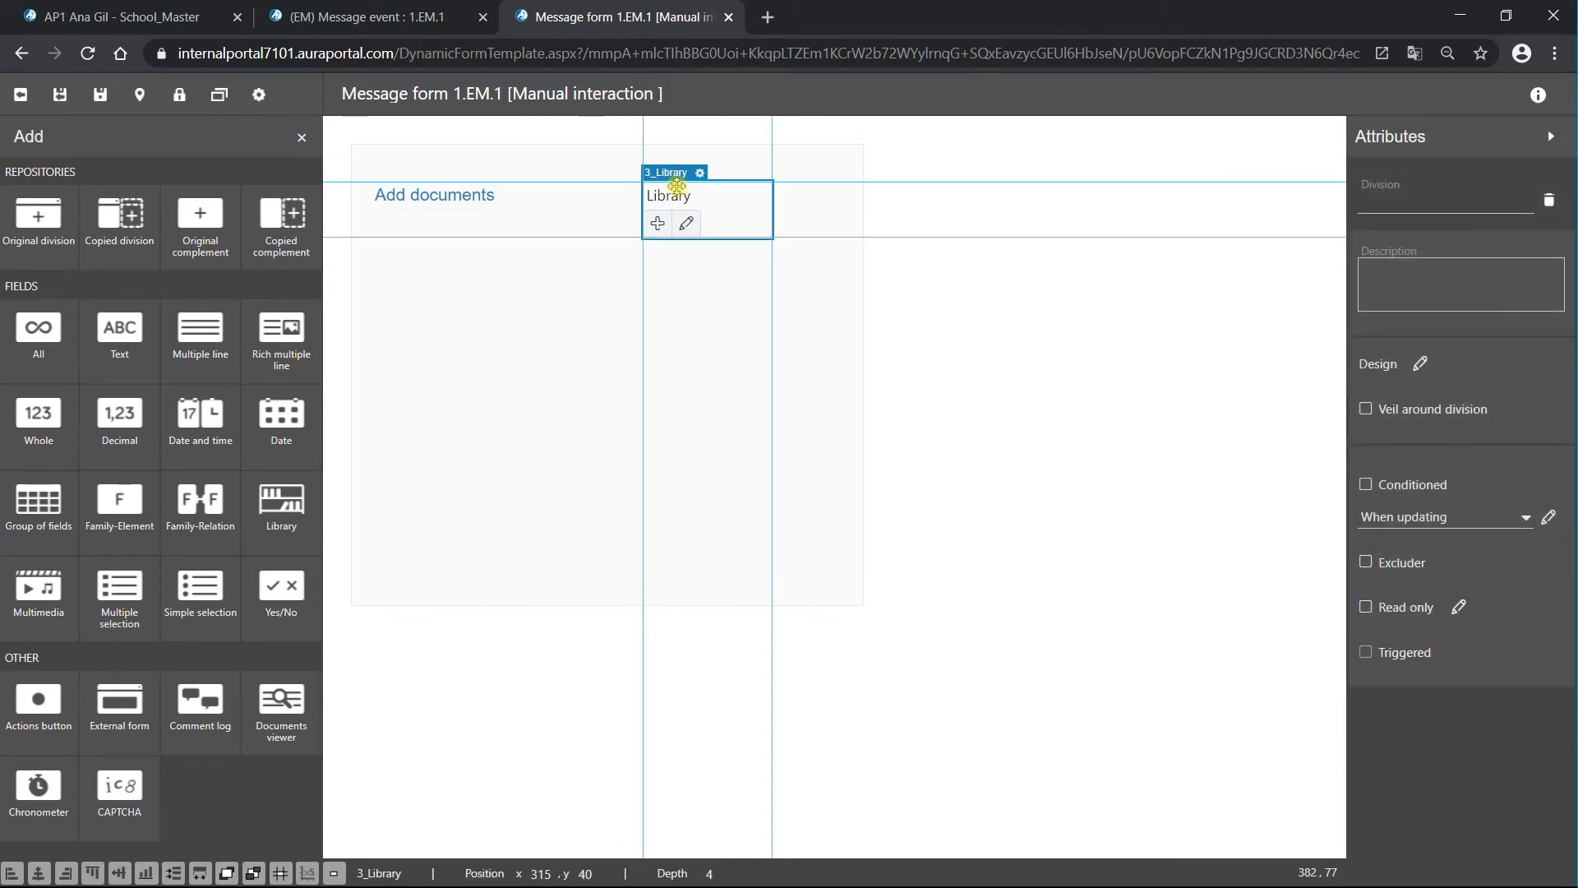
click(1558, 487)
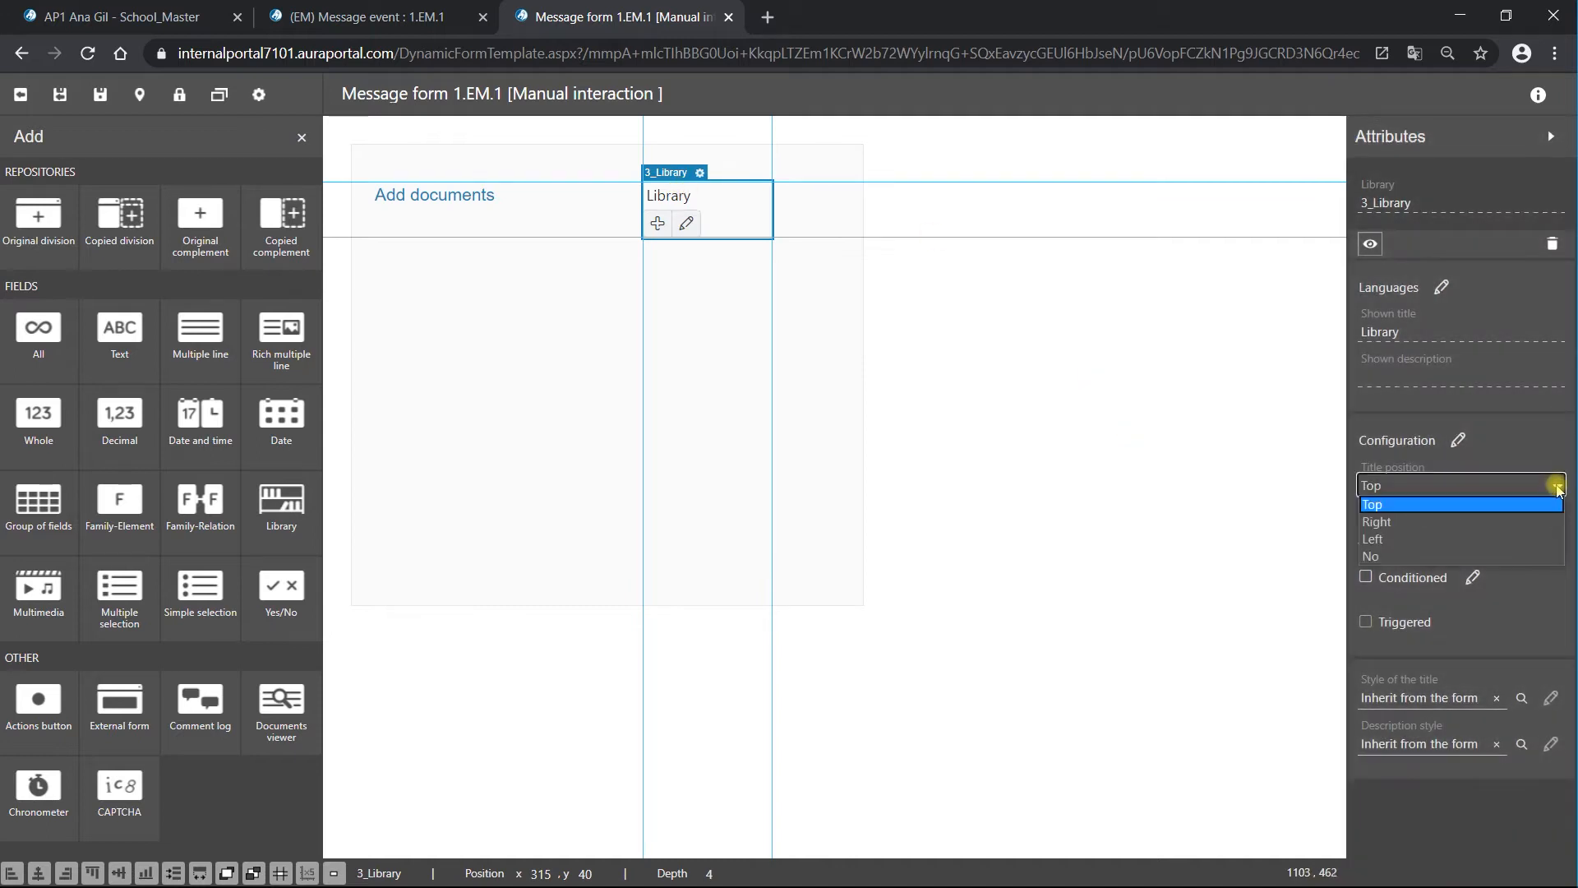
click(1462, 538)
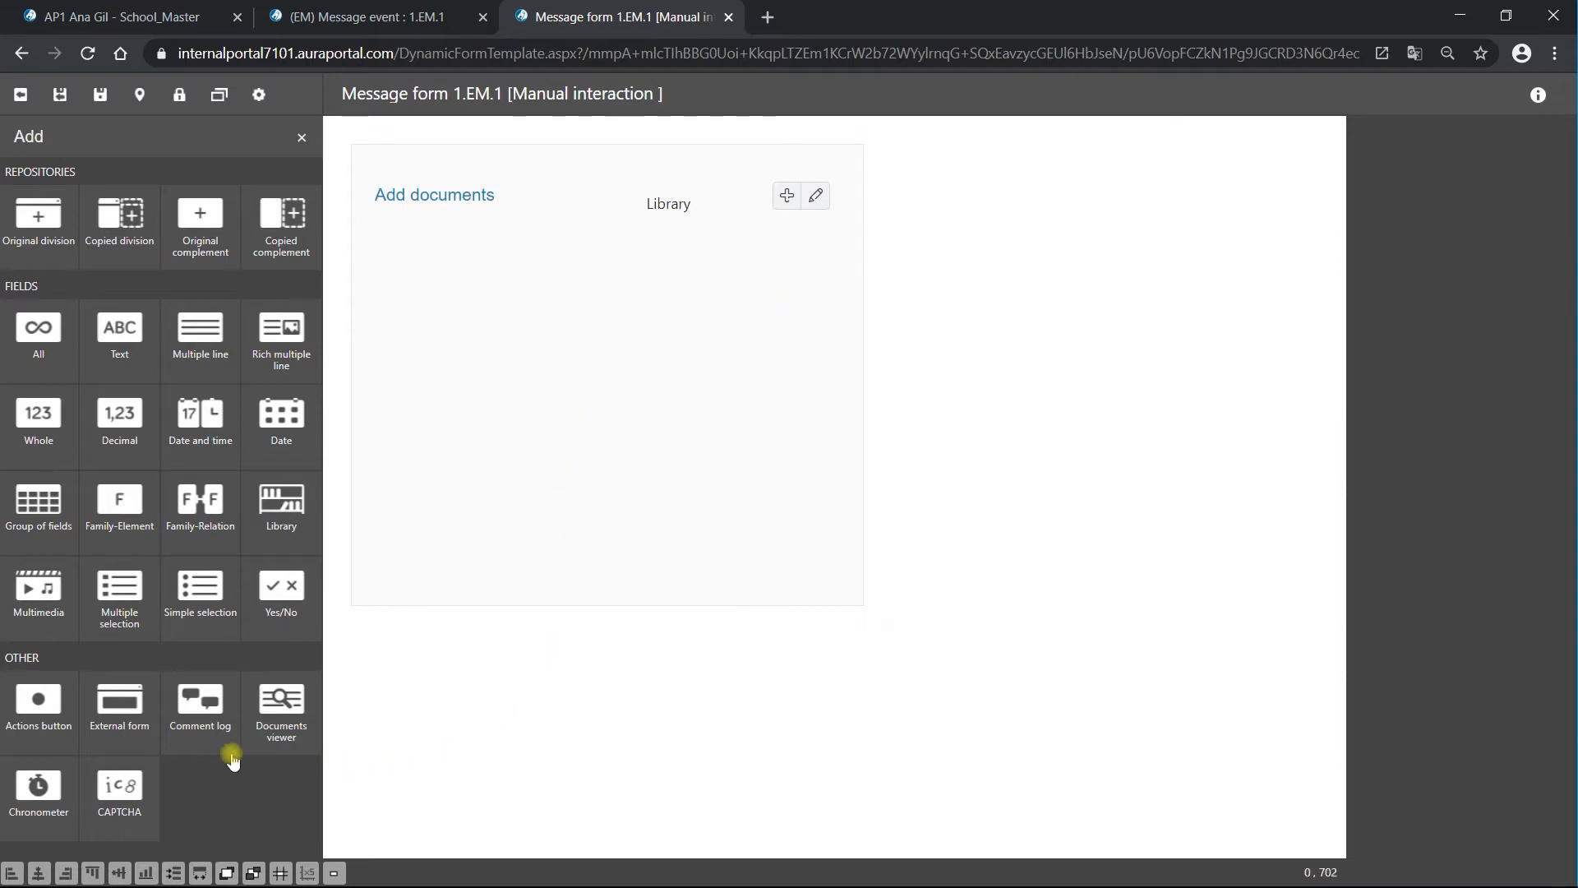
Add a document viewer to the division with internal name and shown title "Library viewer", linked to the 3_Library field.
click(283, 718)
click(1014, 266)
click(679, 451)
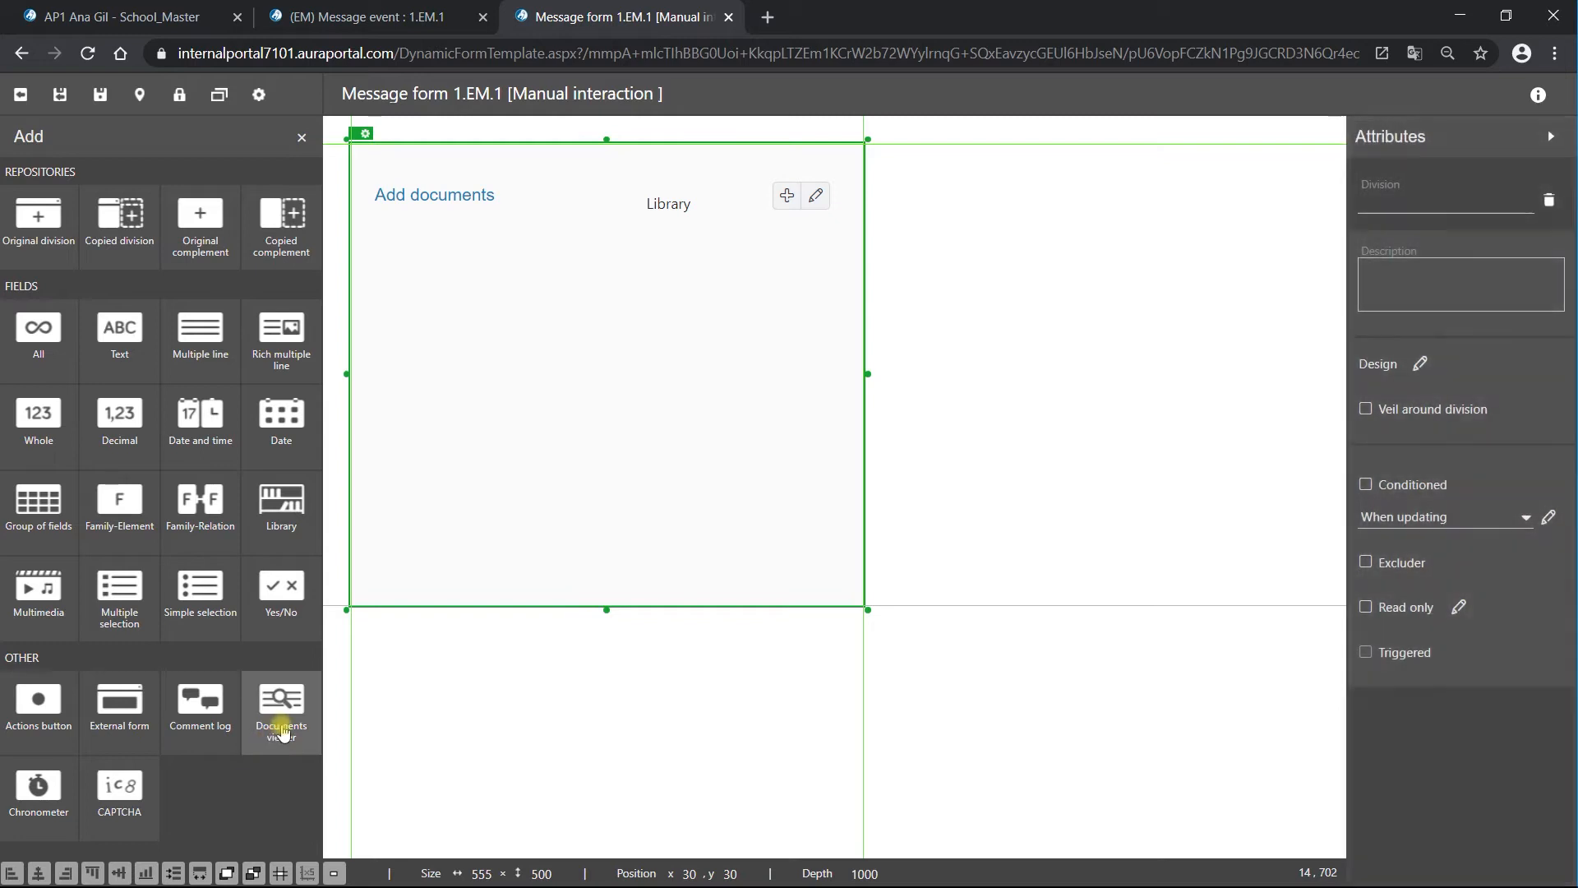
click(282, 712)
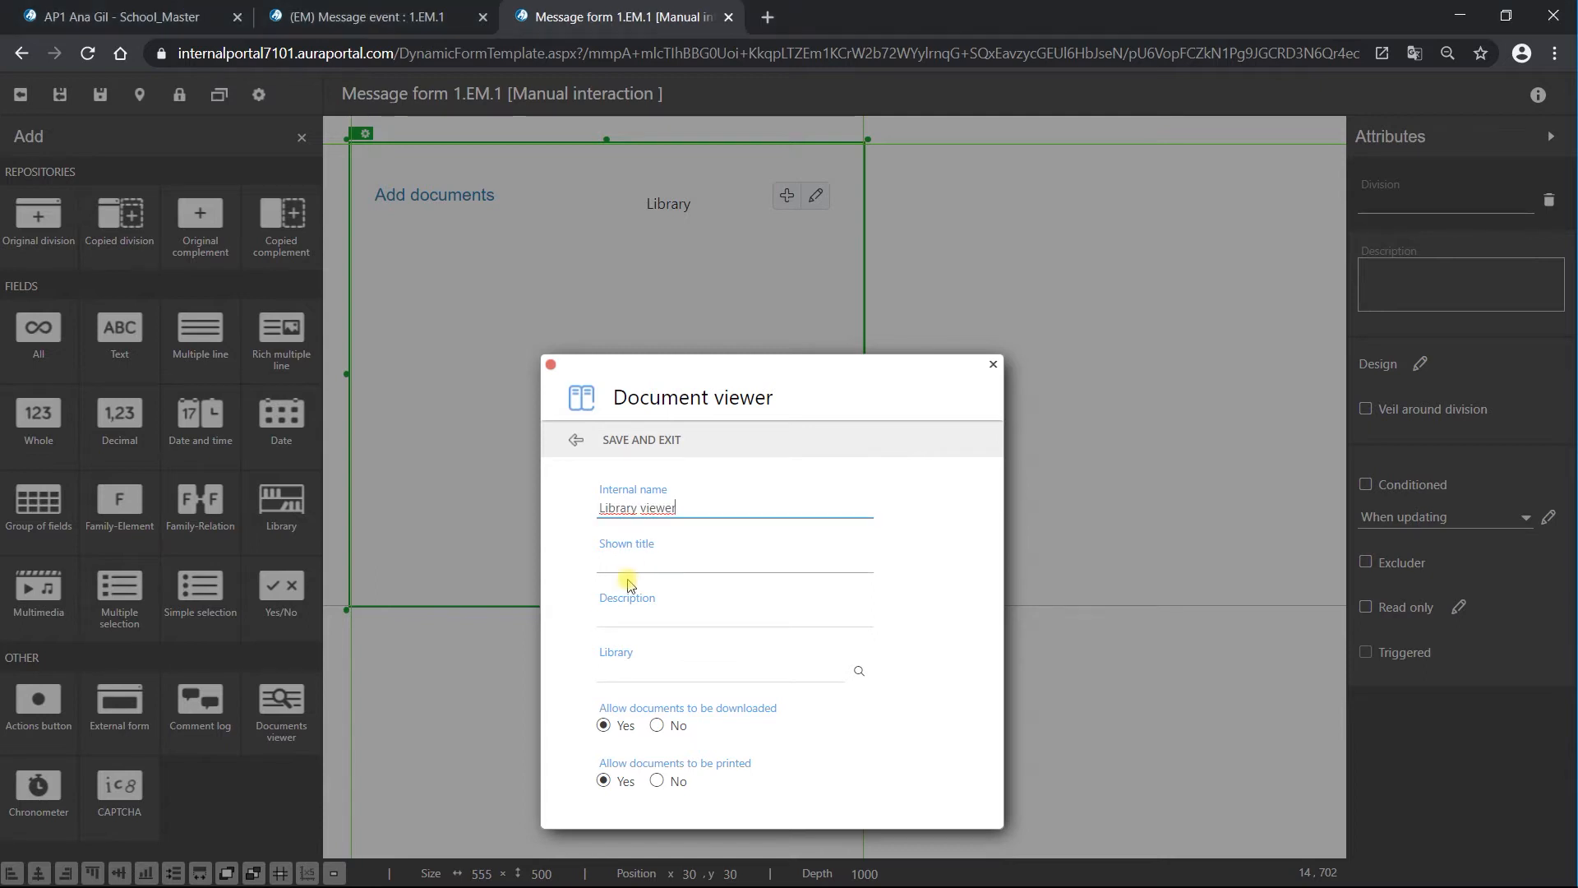
click(603, 565)
text(Library viewer)
click(859, 671)
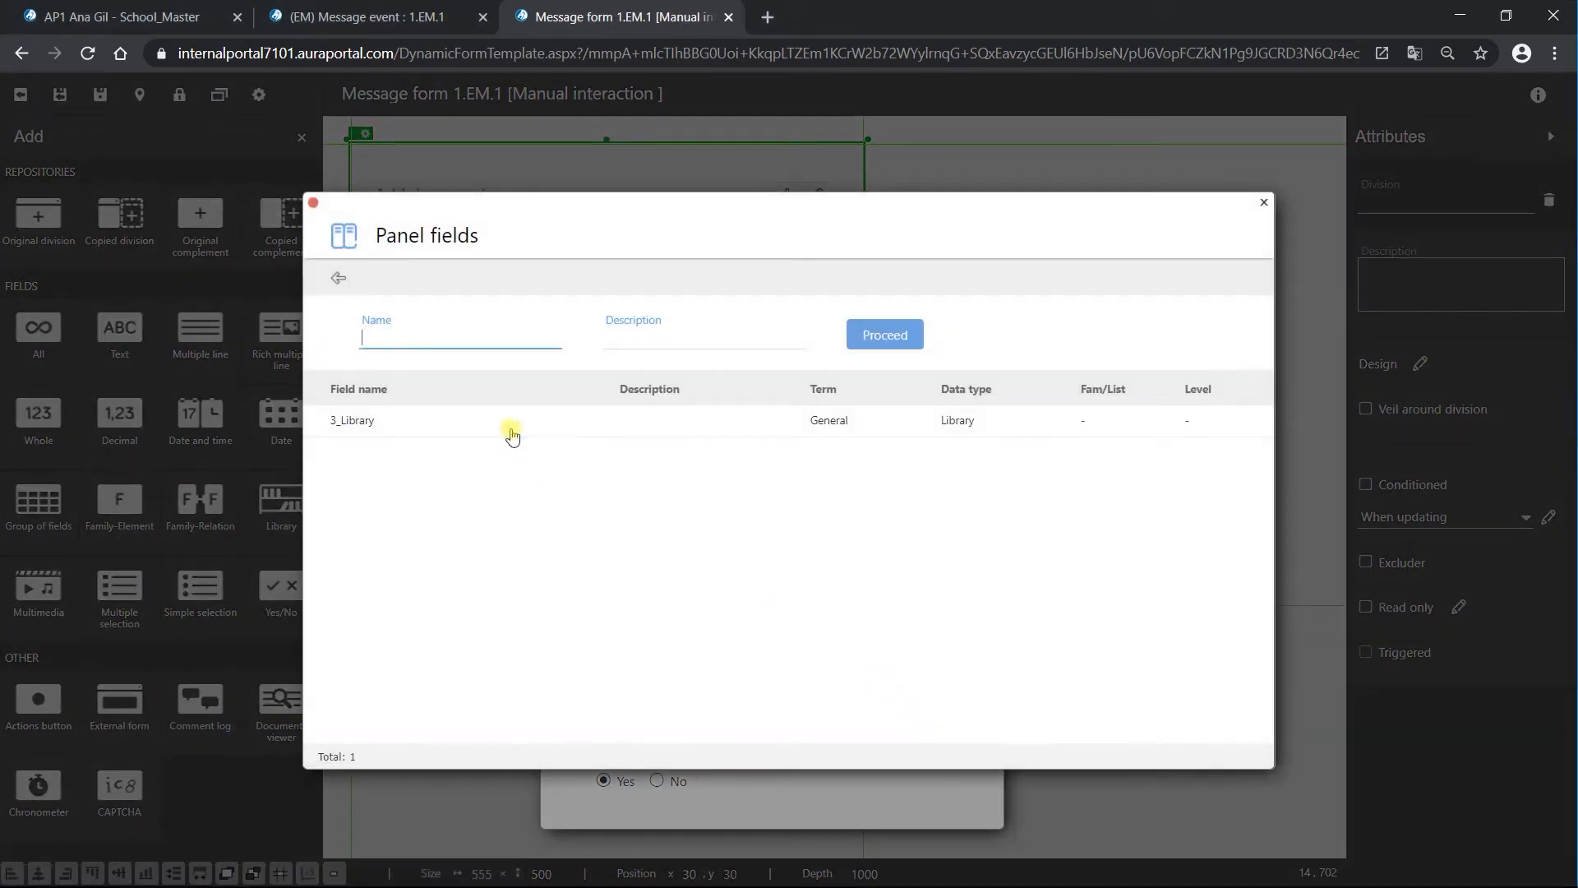
click(512, 436)
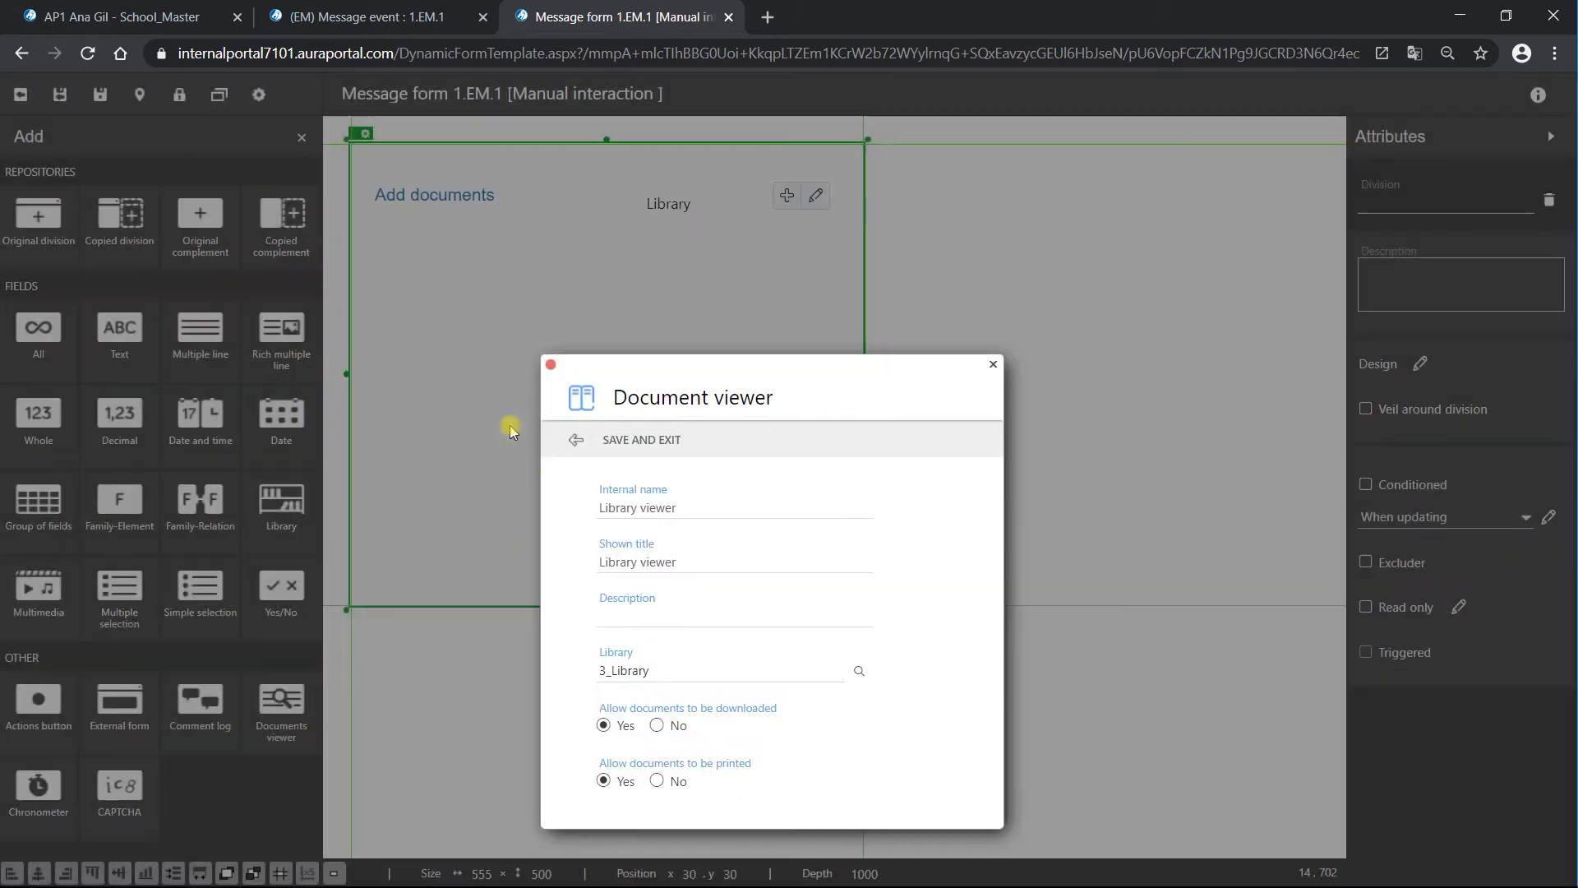
click(665, 442)
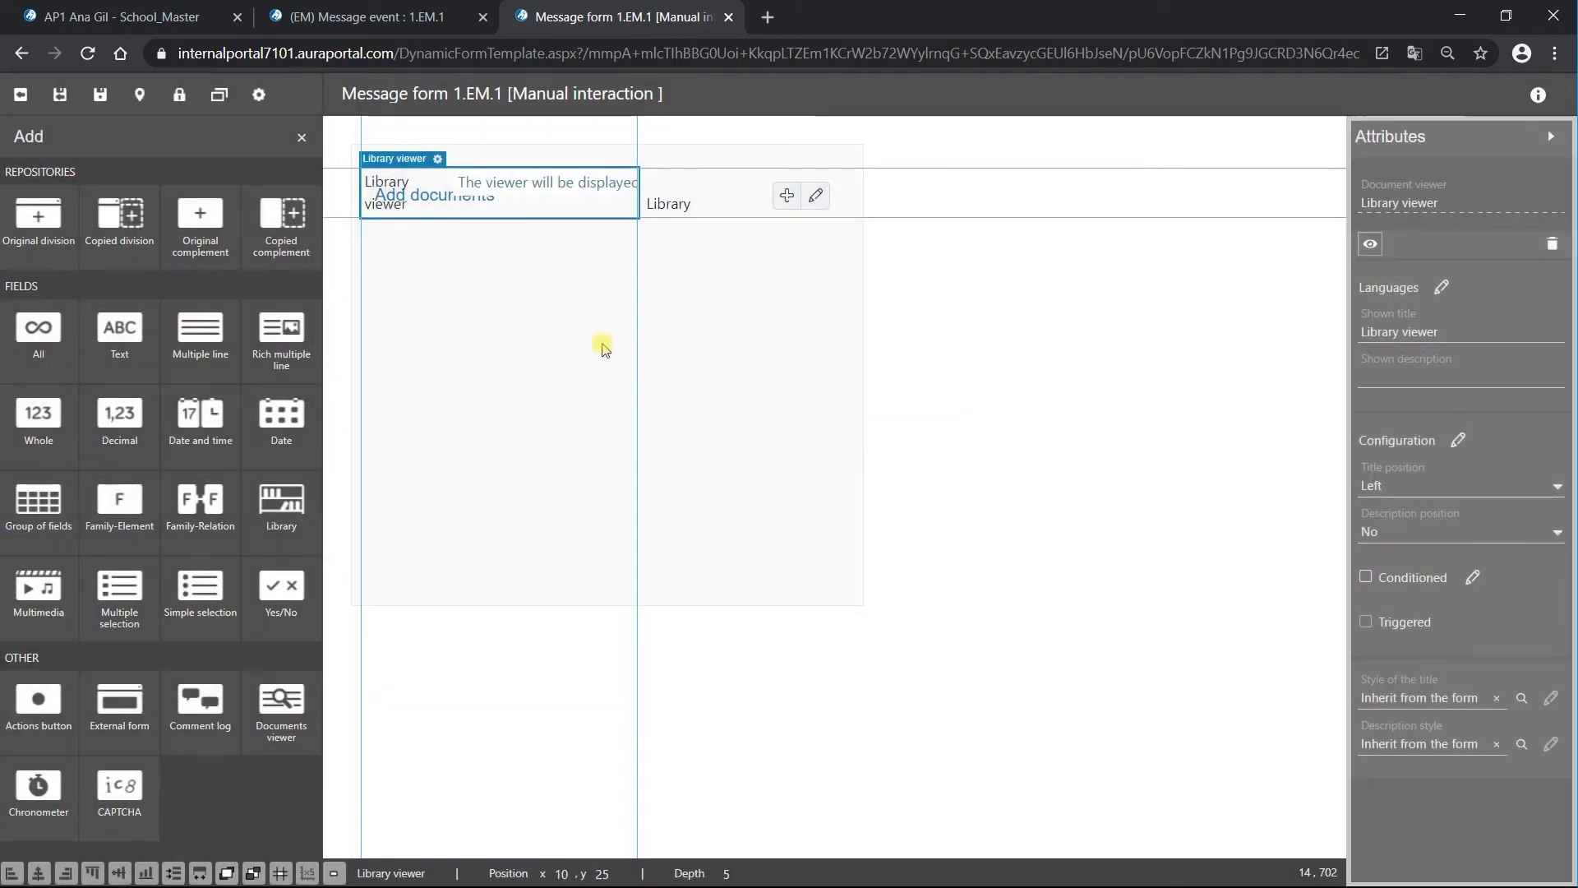
Move the Library viewer below the "Add documents" text to about x 25, y 125, and set its title position to Top.
drag(425, 164, 452, 264)
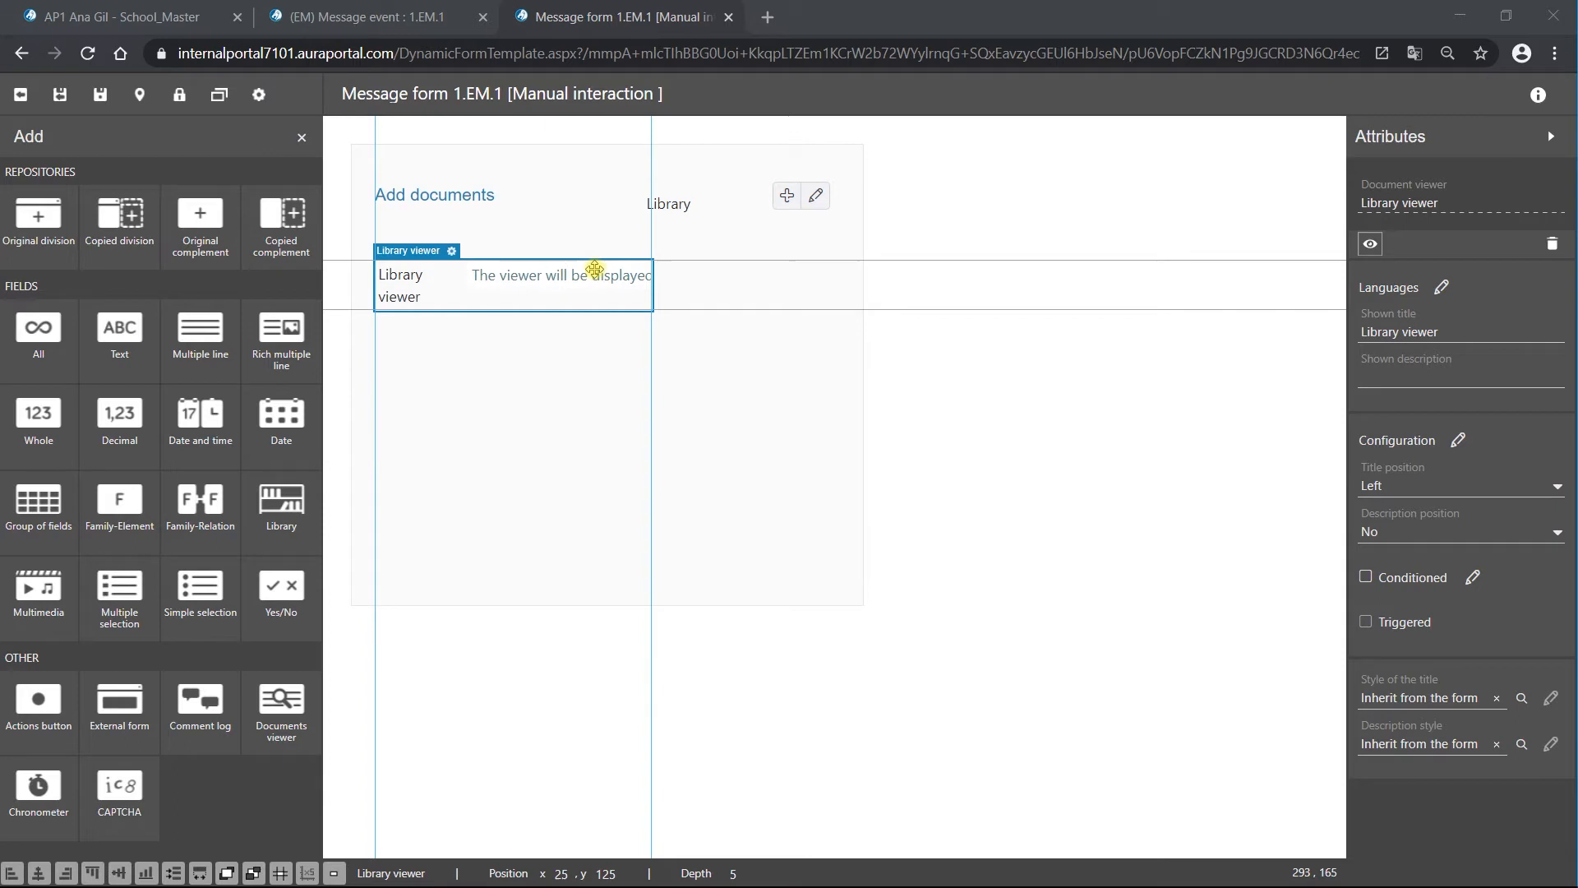
click(1545, 488)
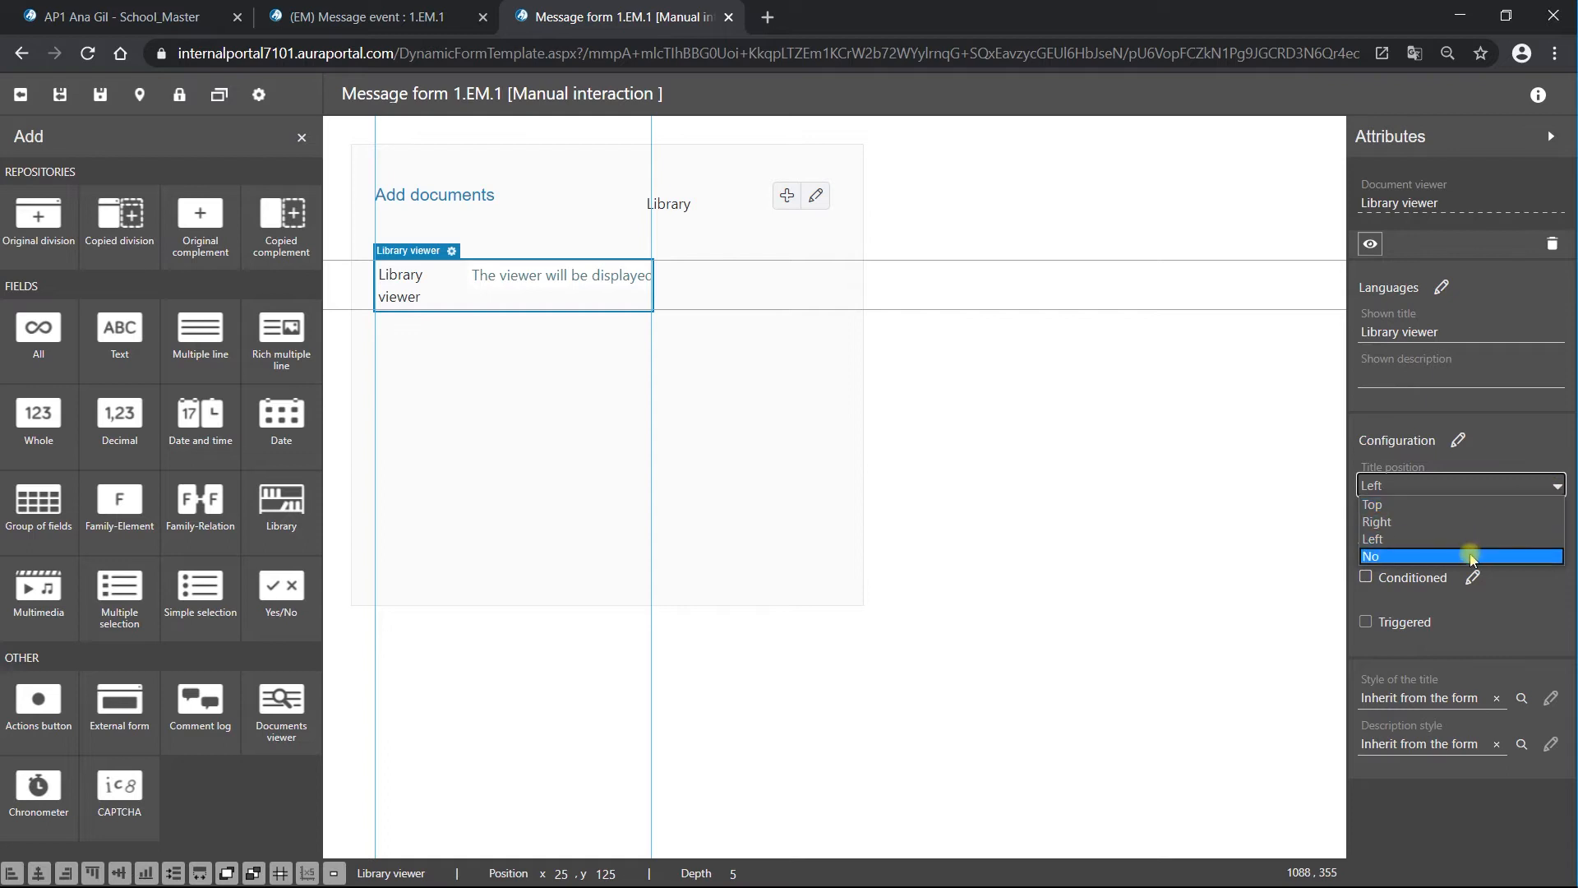
click(1455, 504)
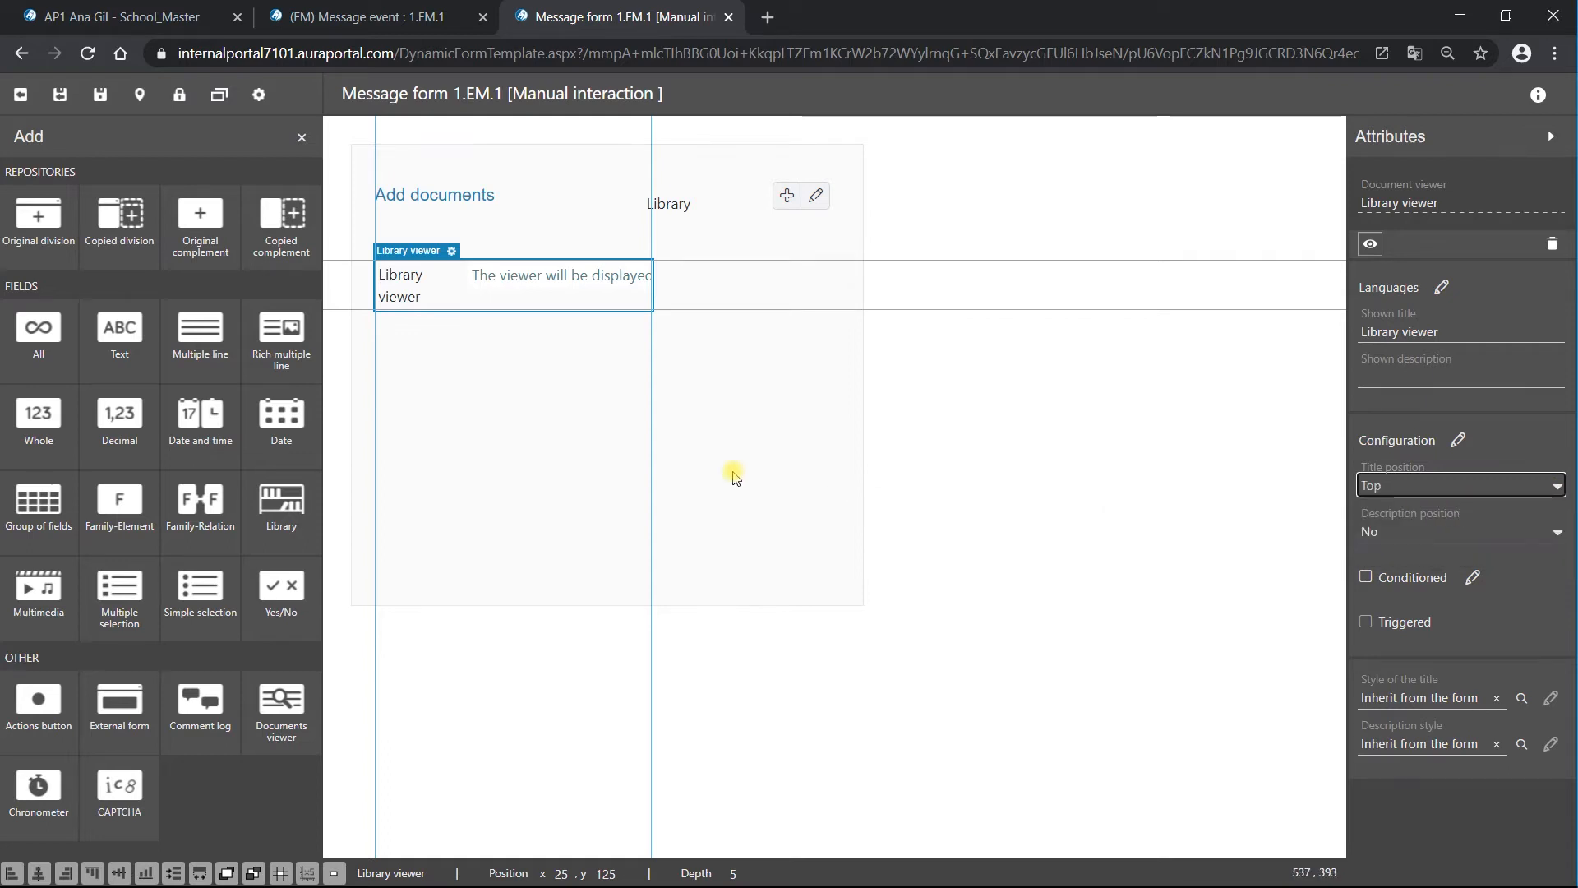
click(578, 467)
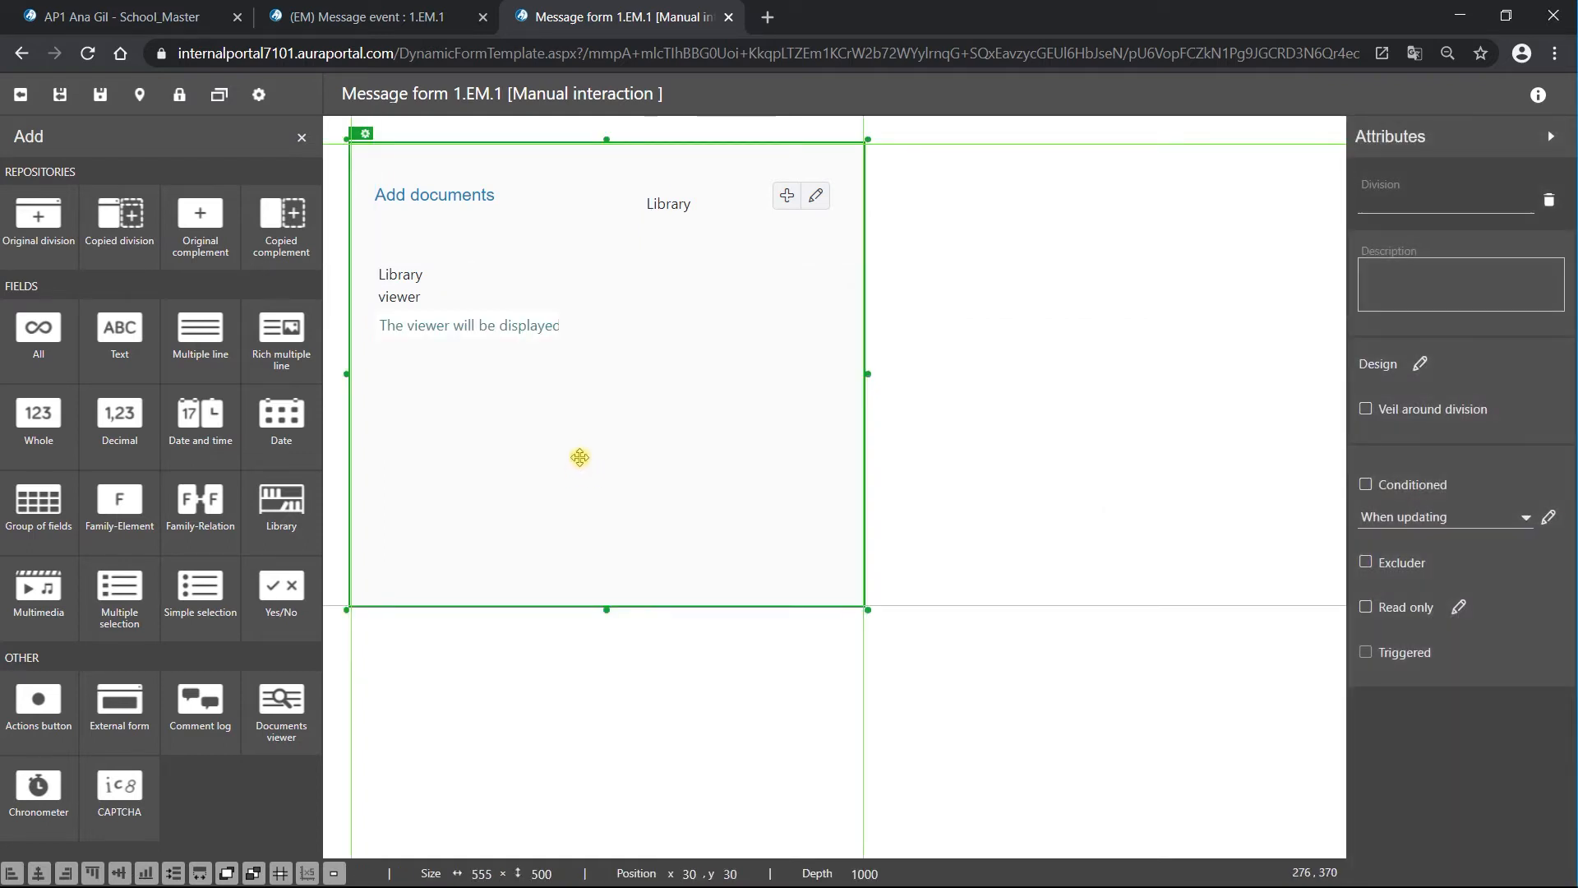
Widen the Library viewer's title to about 188 so its text fits on one line.
click(491, 326)
click(457, 295)
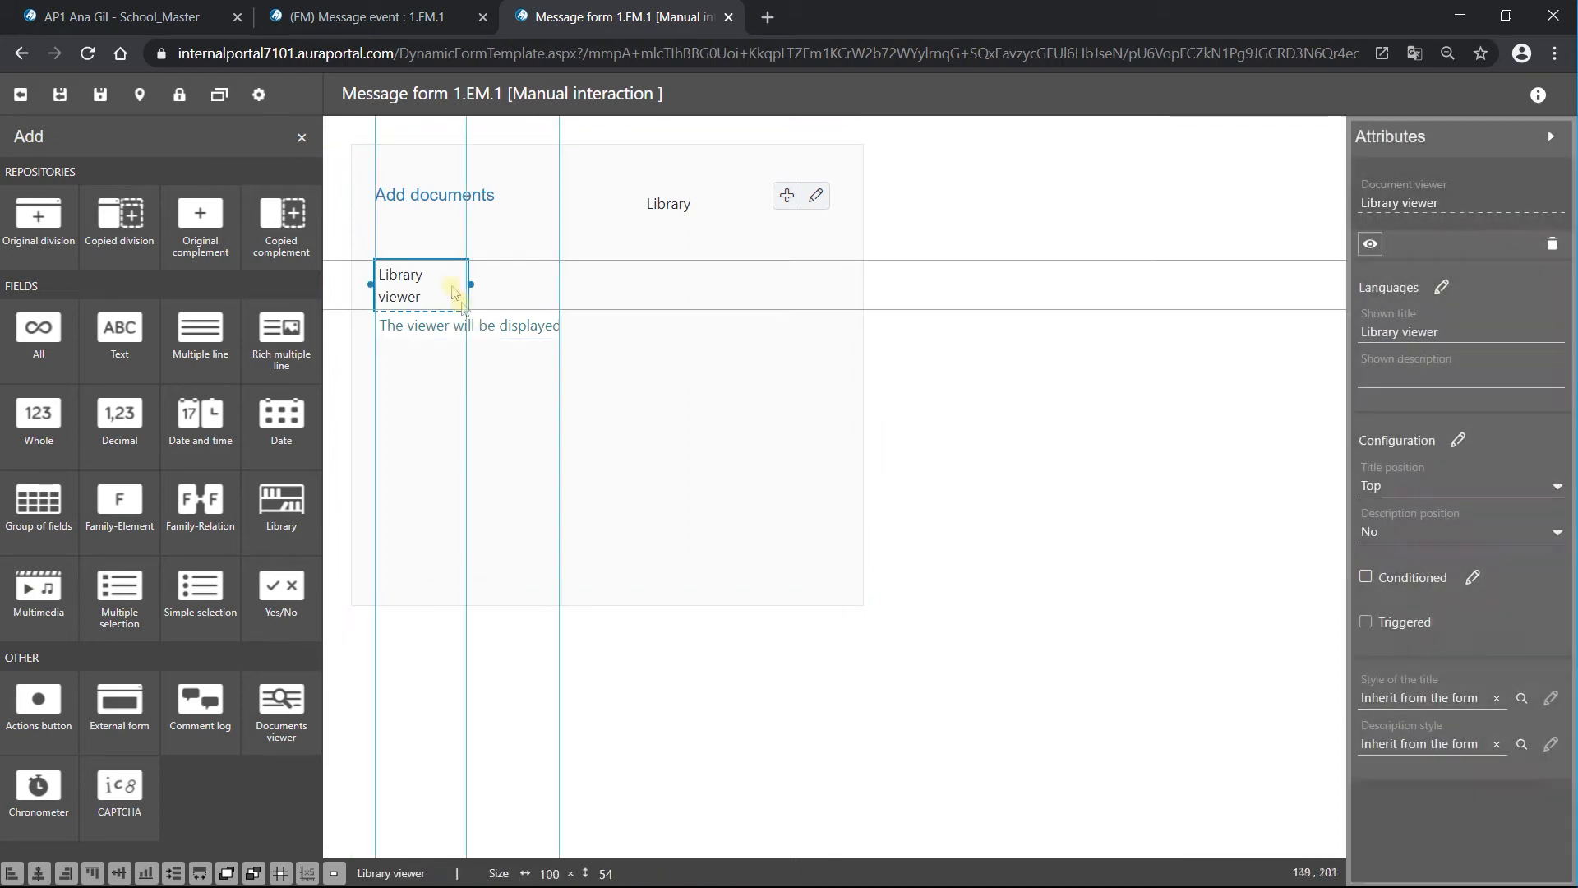
drag(469, 284, 553, 282)
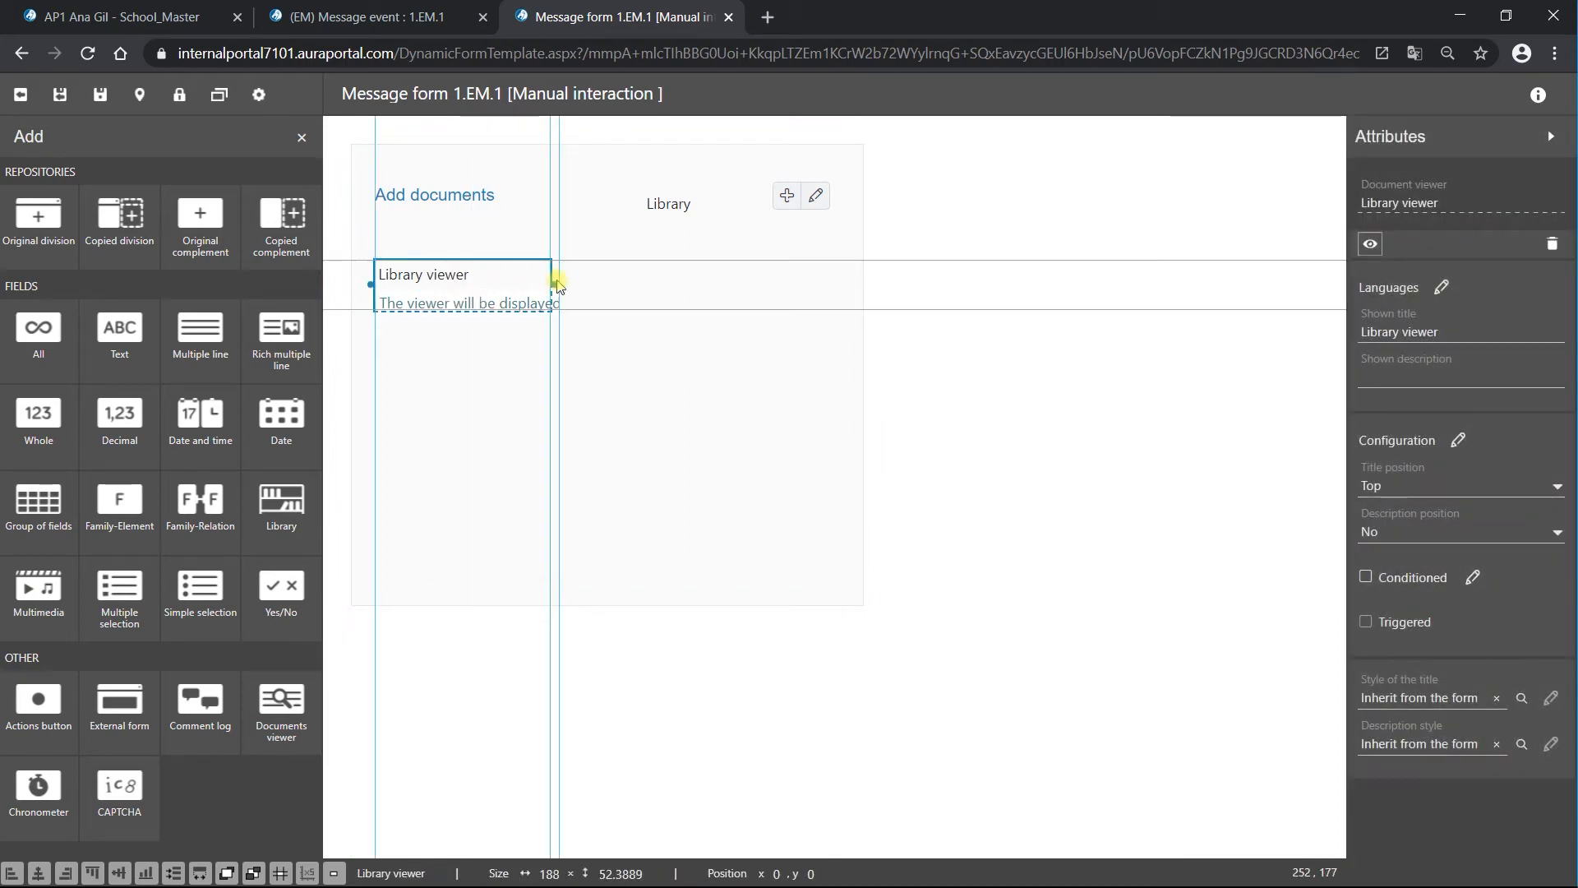
click(502, 406)
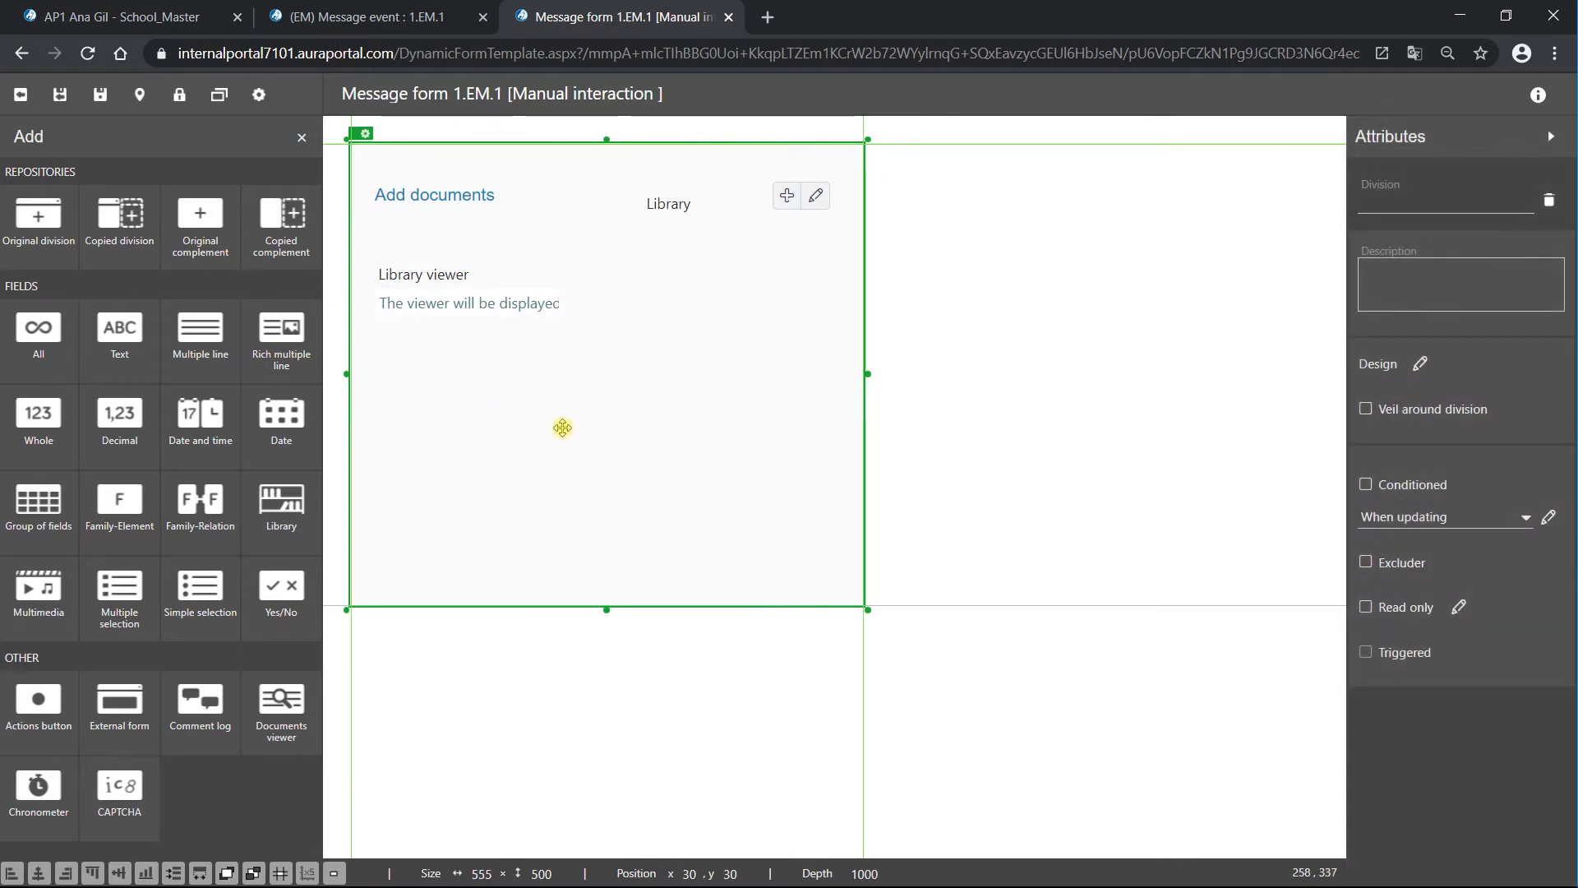
Enlarge the Library viewer's display area to span most of the division's width and extend well down its empty lower part.
click(447, 303)
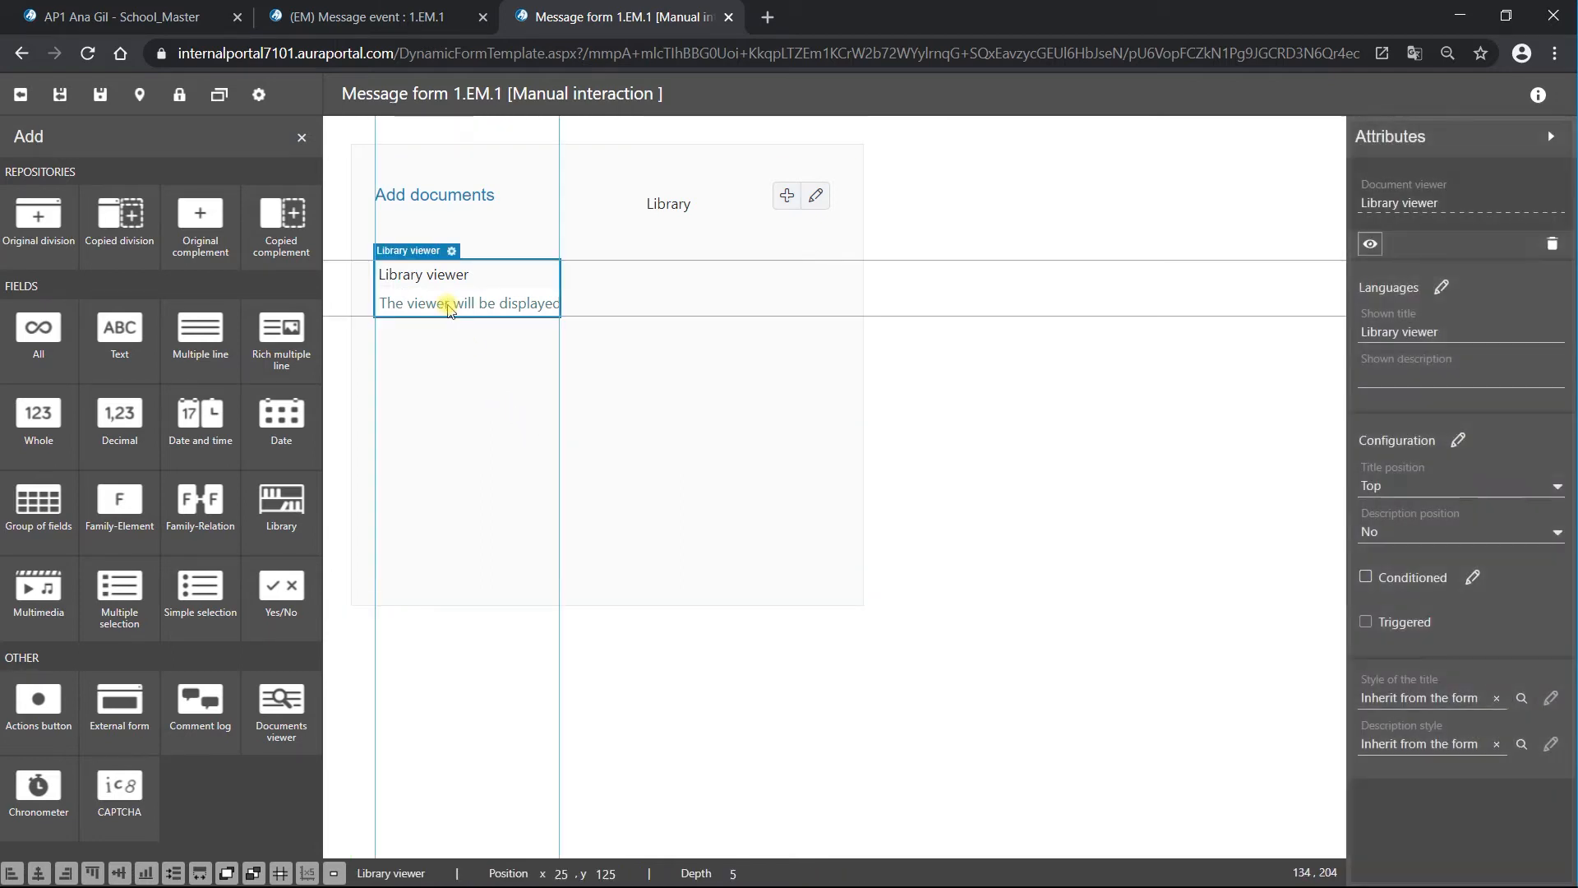
click(447, 304)
drag(564, 320, 845, 513)
click(714, 547)
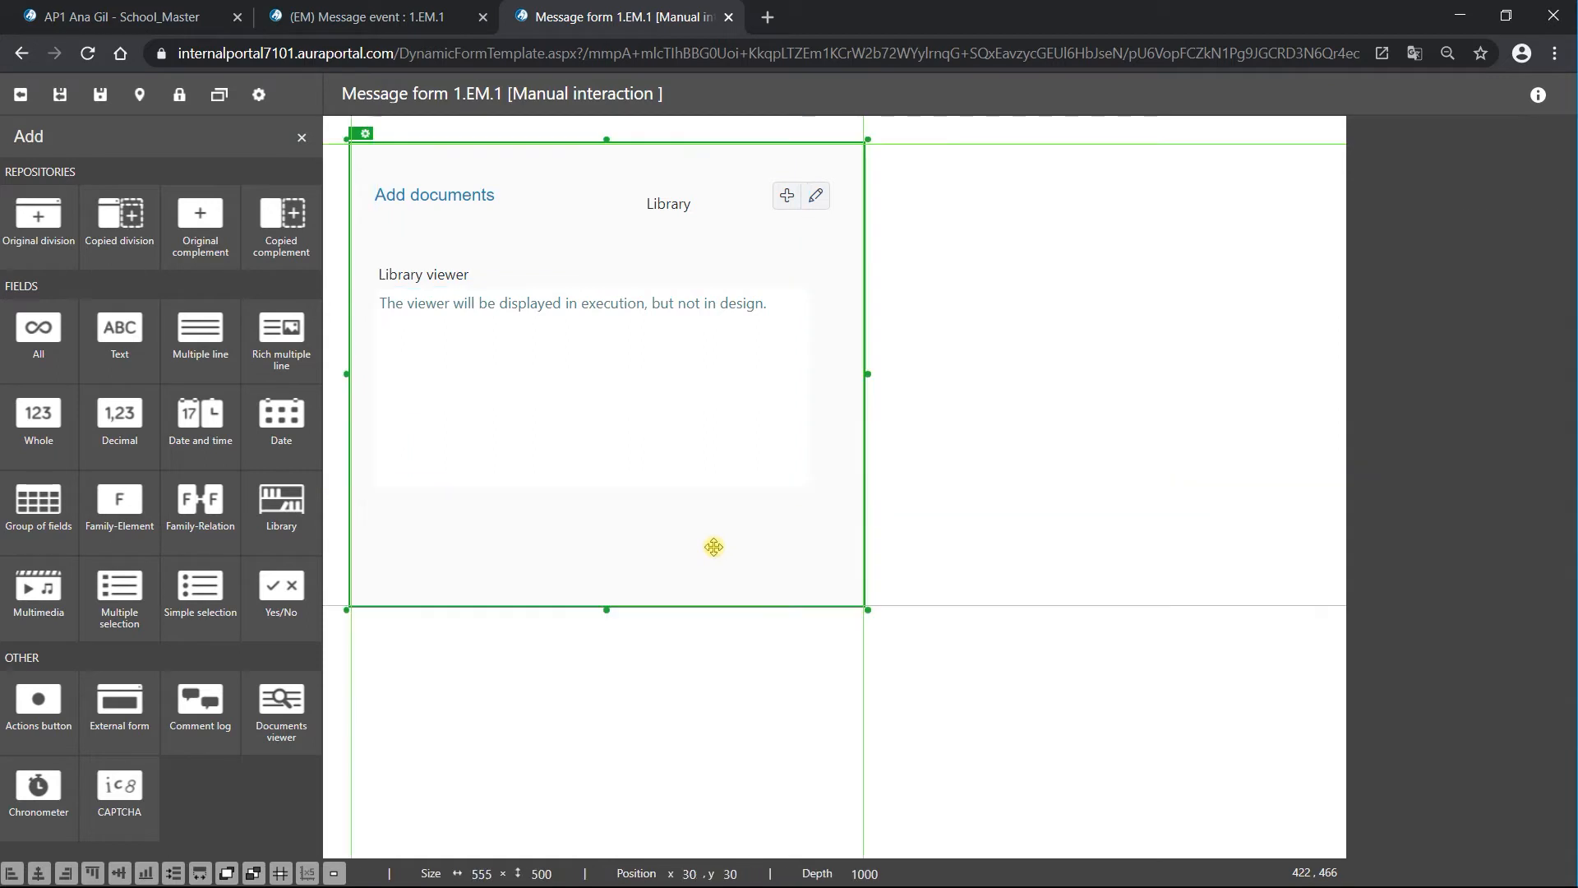
Save and close the message form design, then save and exit its form settings.
click(98, 95)
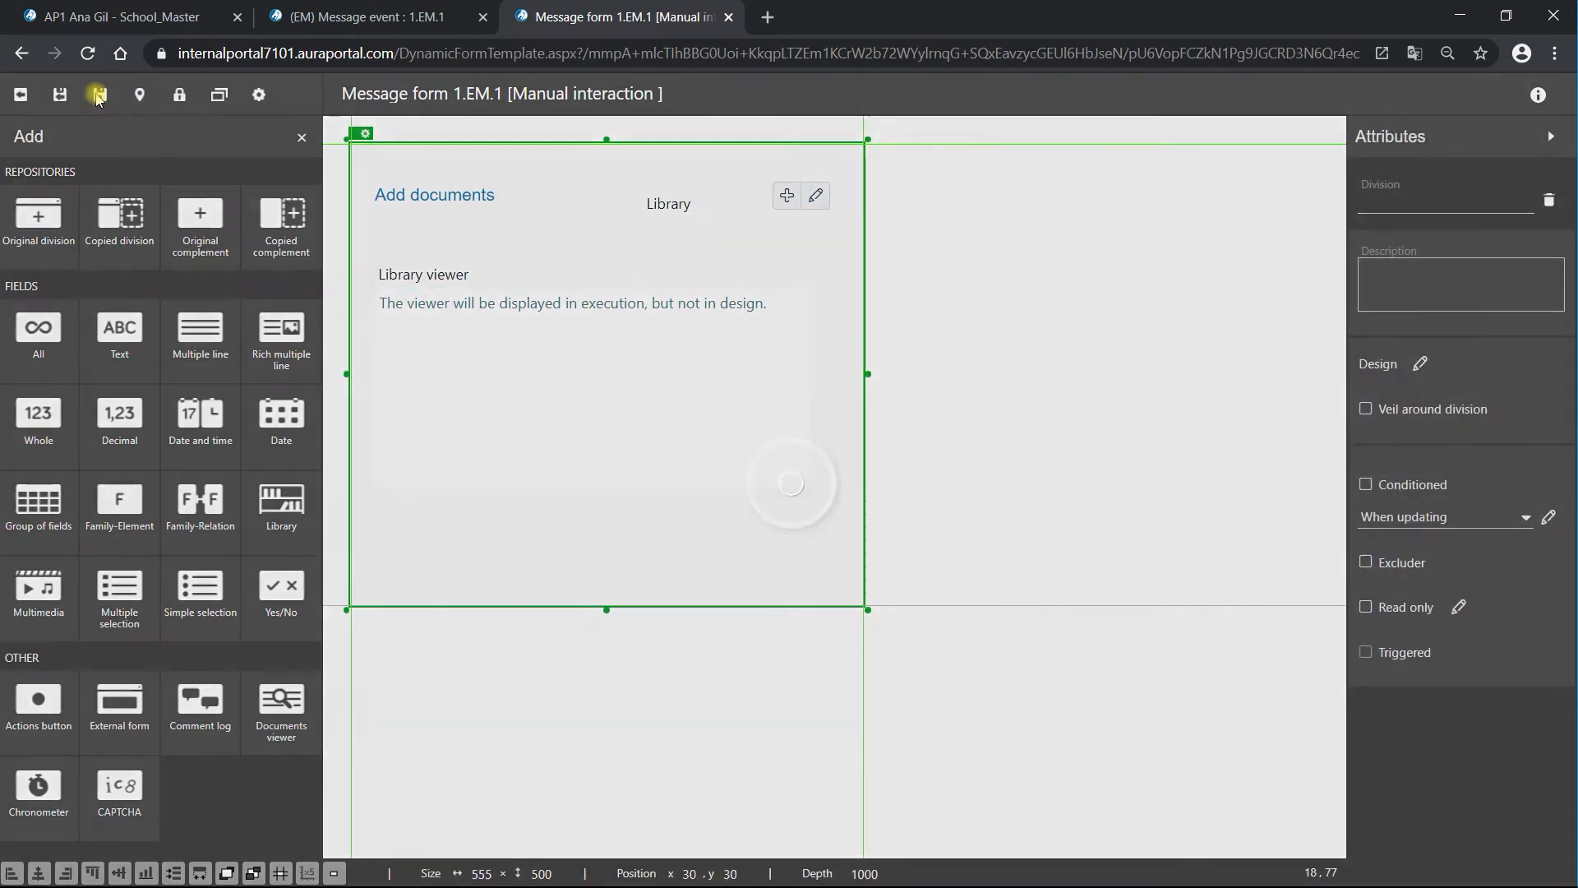
click(59, 94)
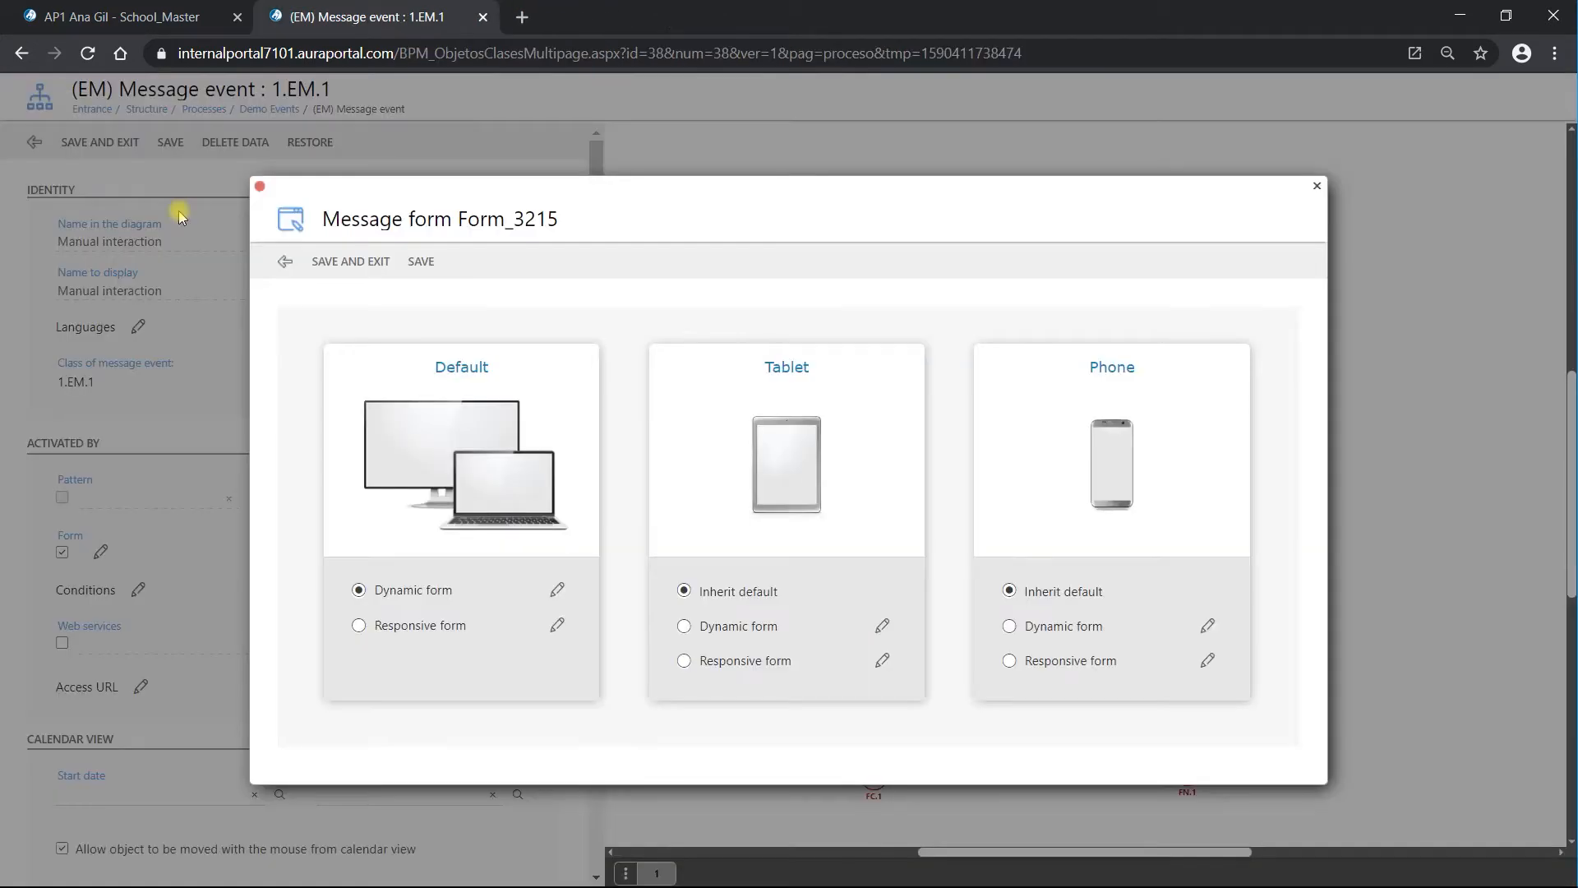
click(350, 261)
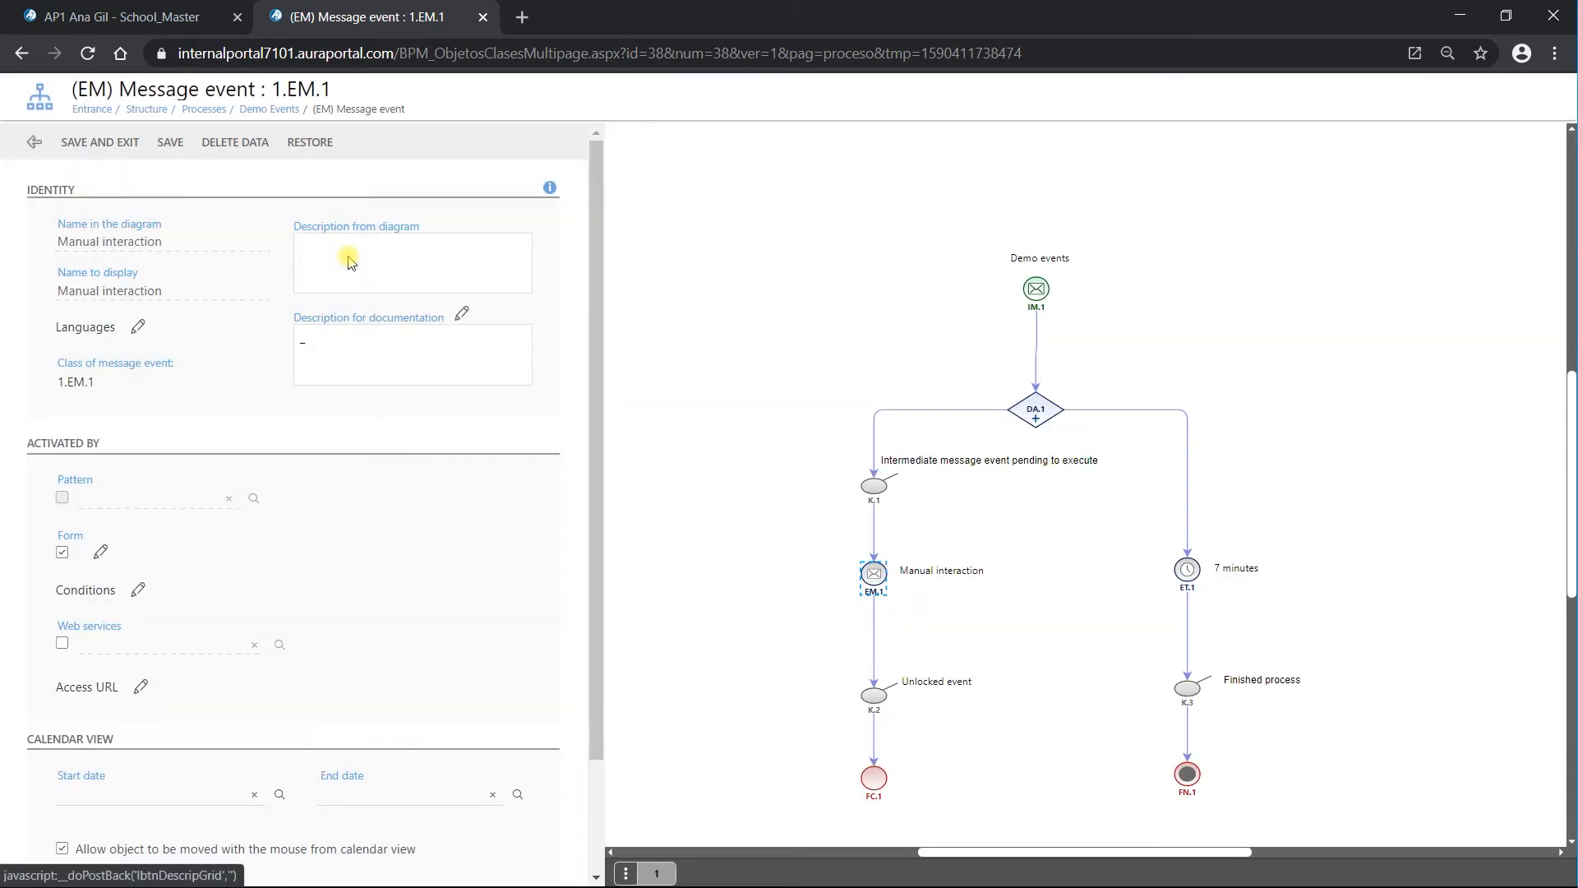
Review the Manual interaction event's settings, then save the event and exit it.
scroll(380, 477, down, 3)
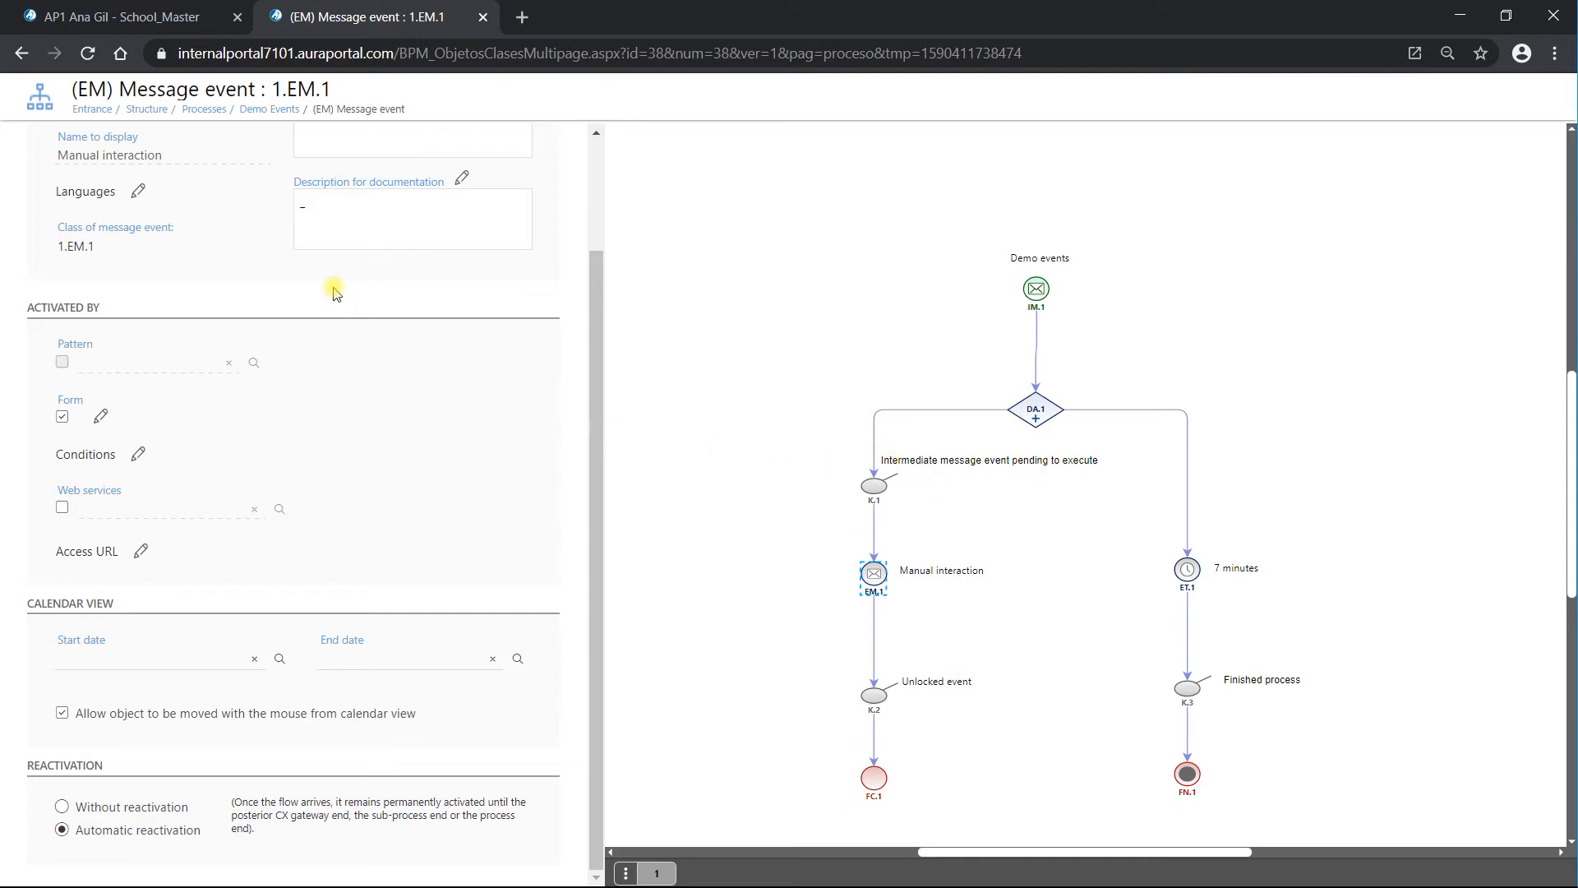
scroll(368, 409, up, 3)
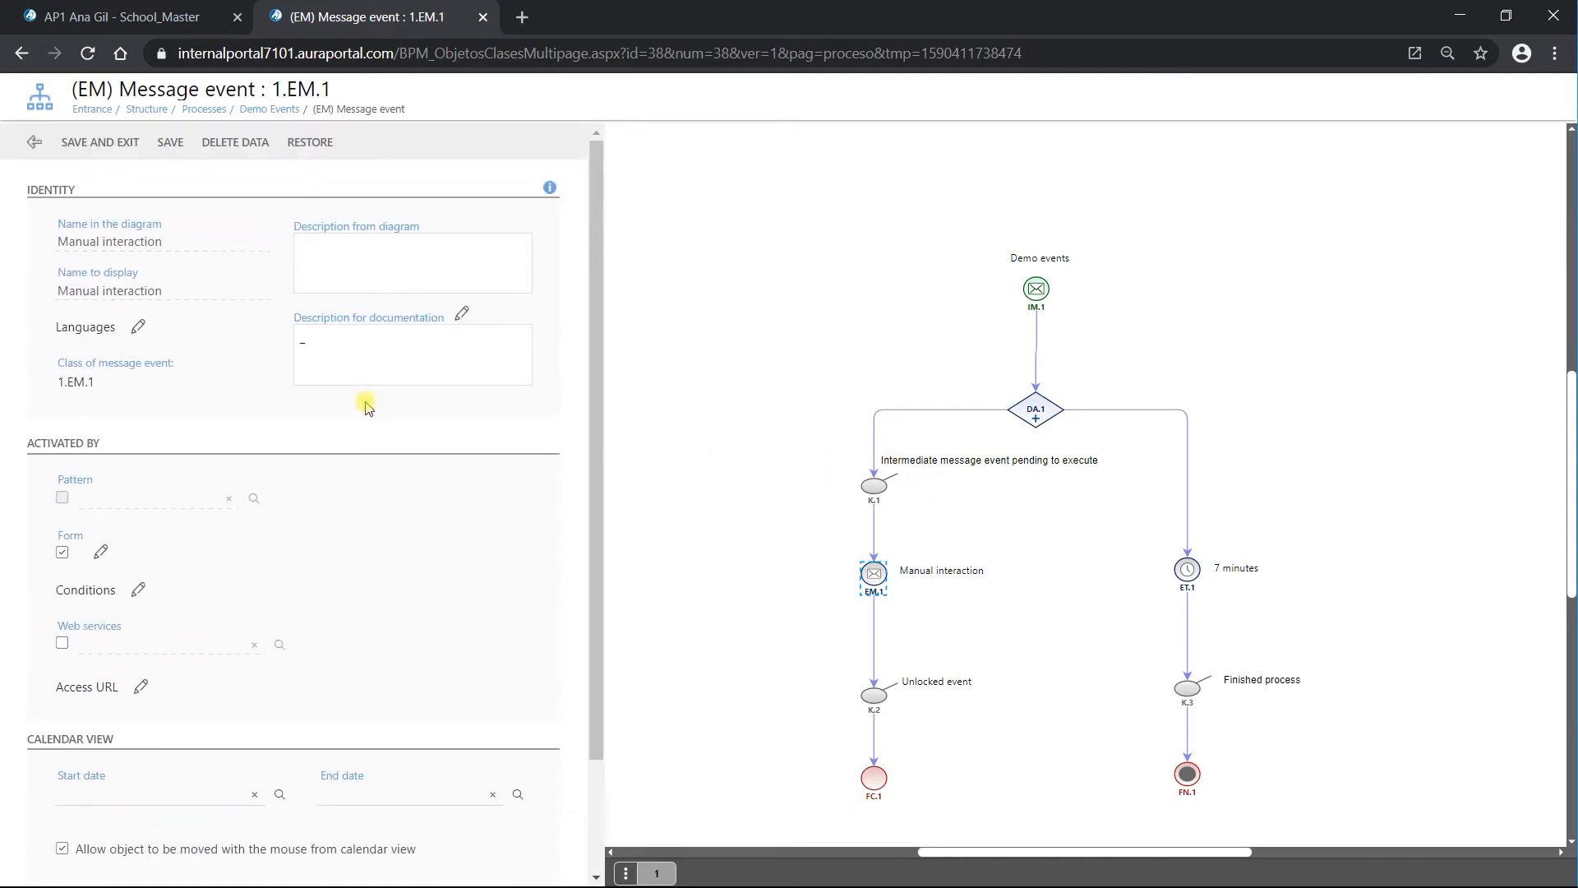
click(170, 146)
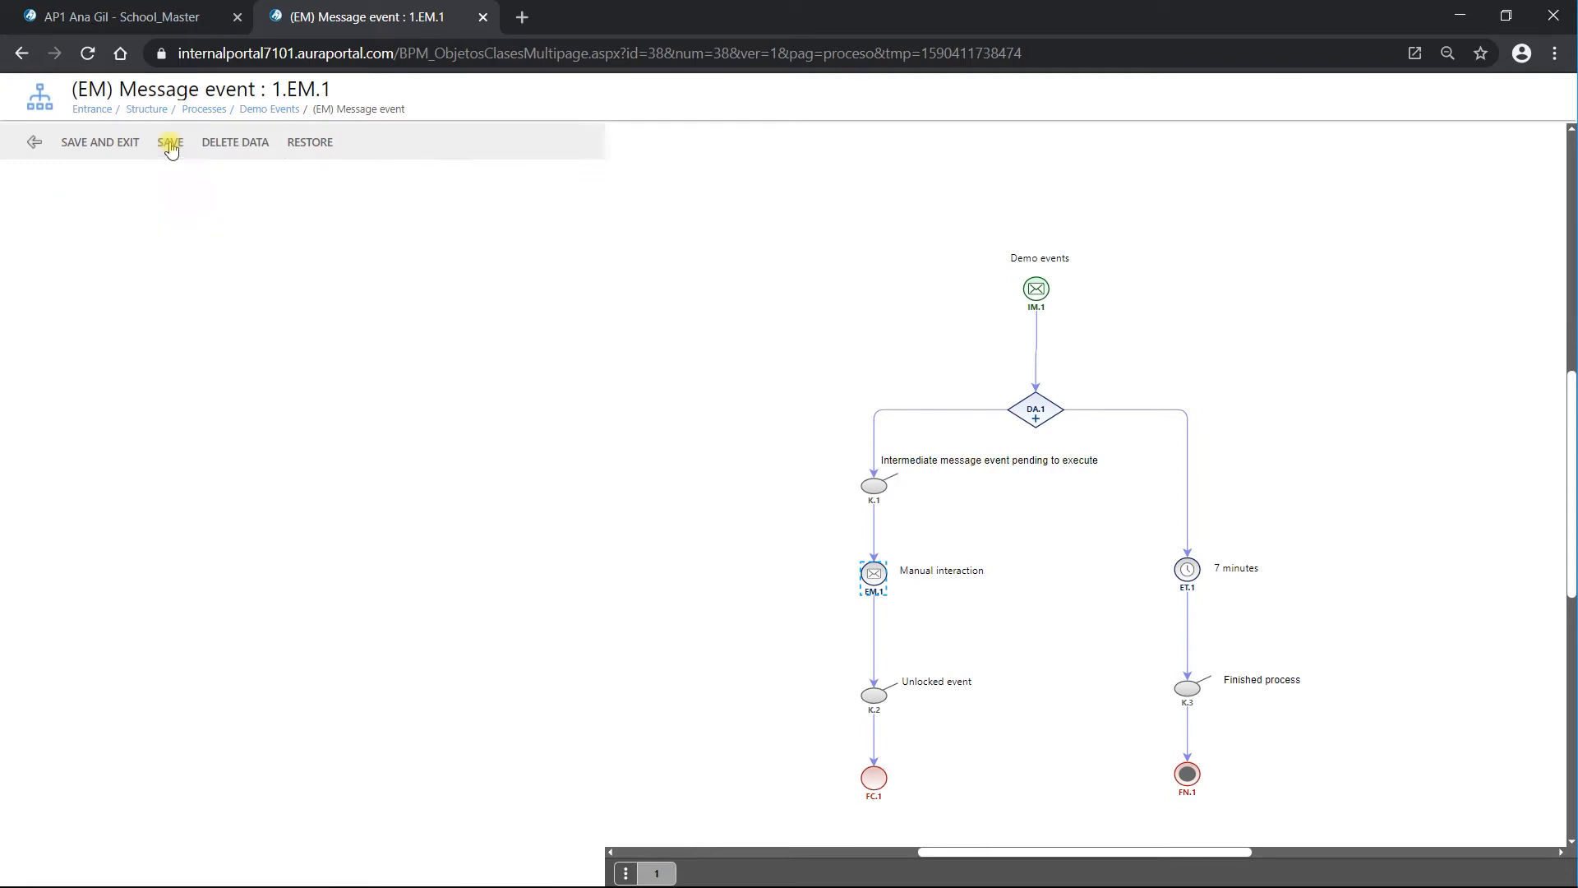
click(107, 145)
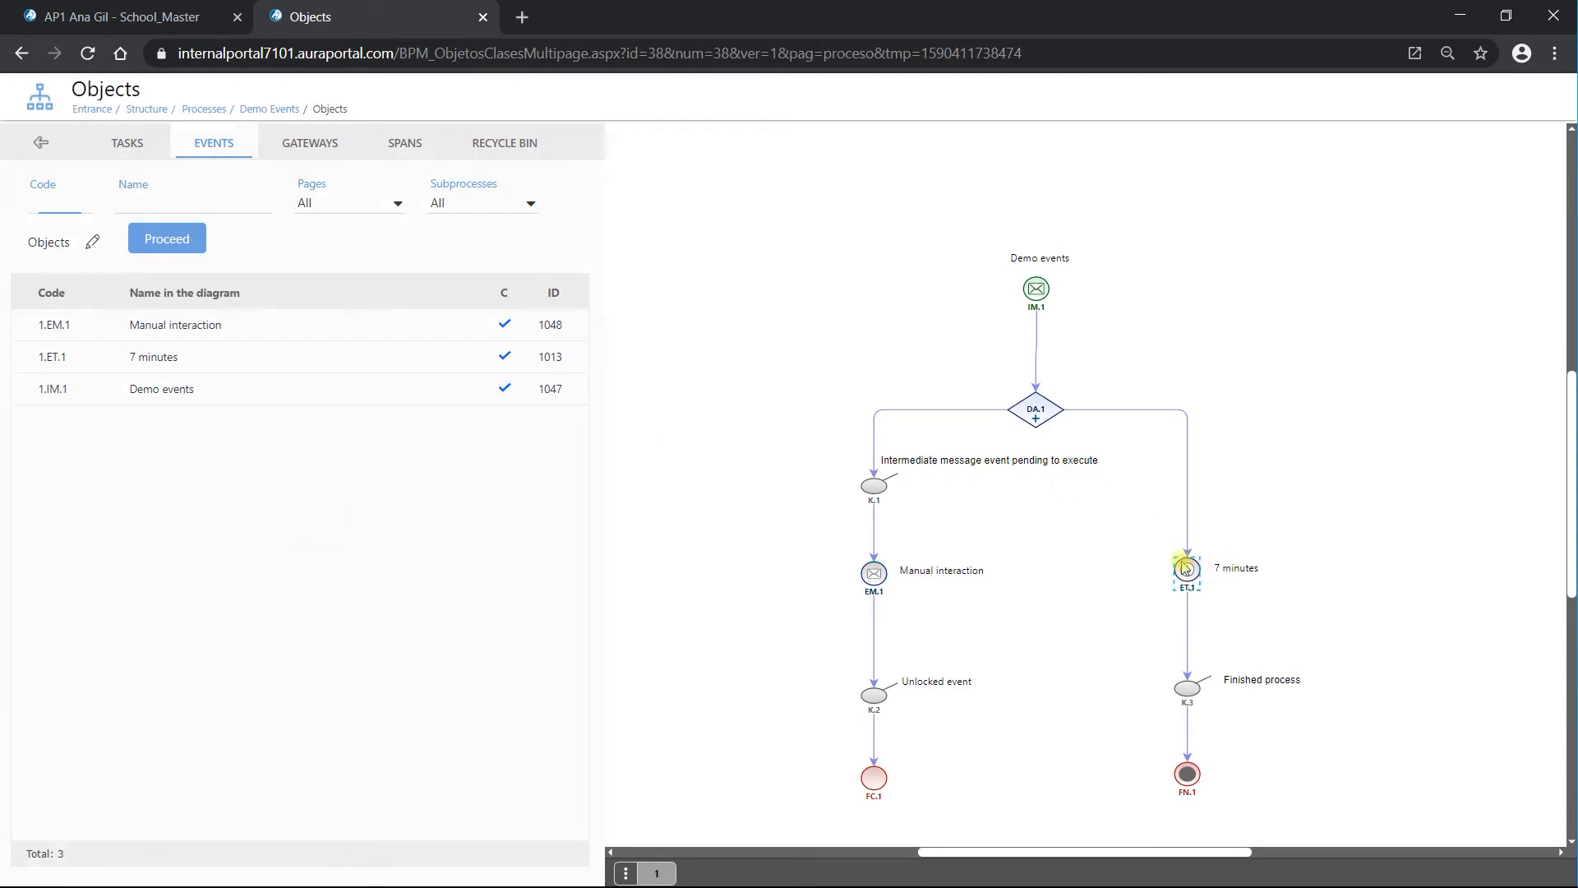
For the "7 minutes" time event, choose Control by date and open its settings.
click(1185, 567)
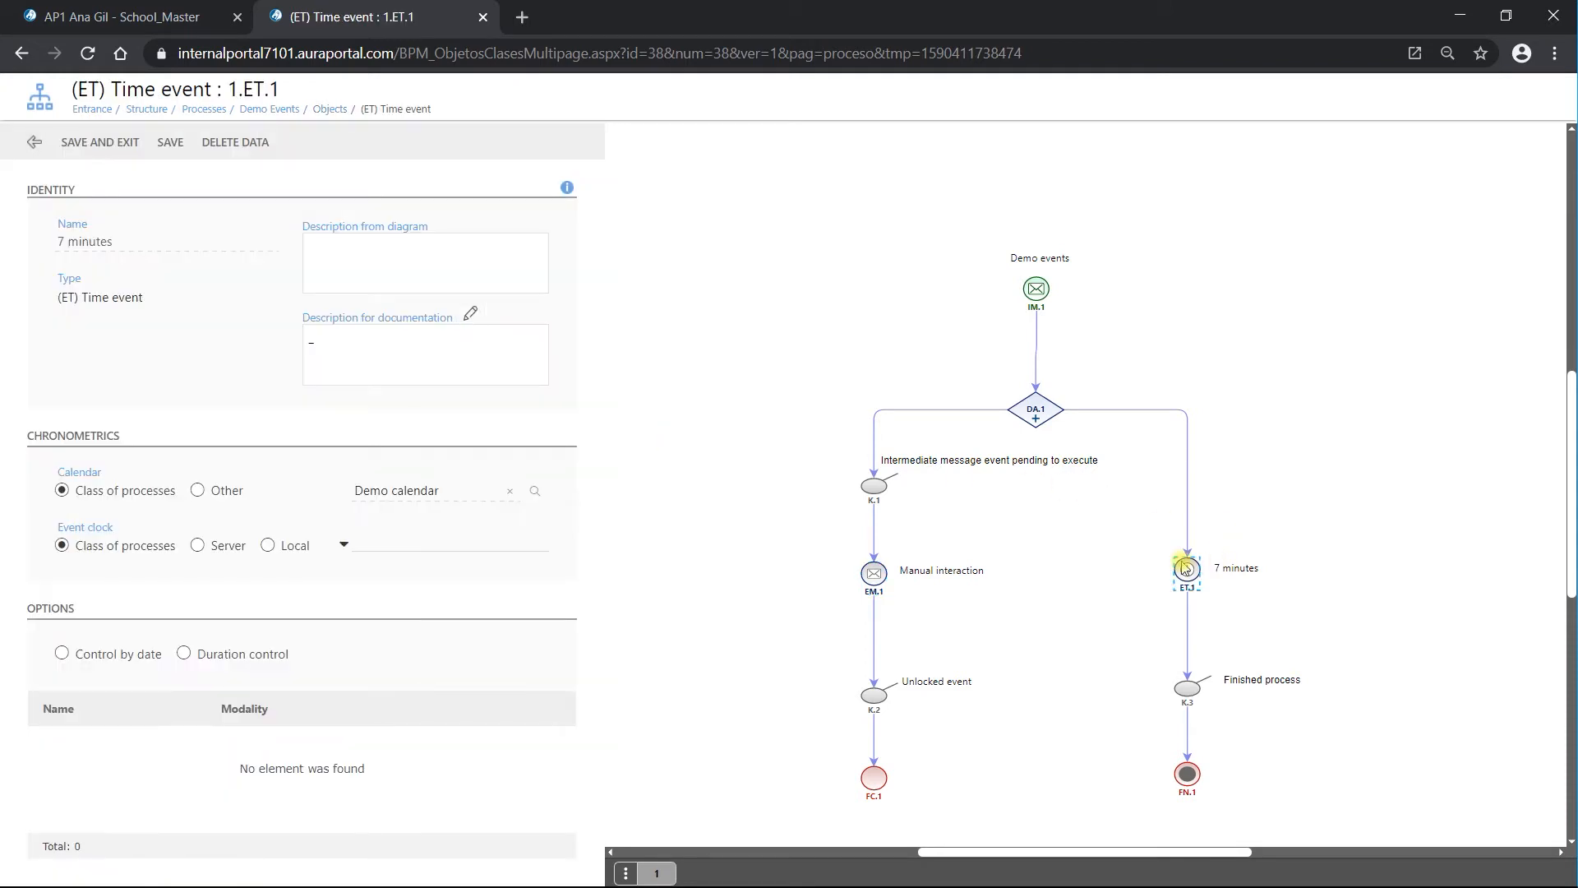
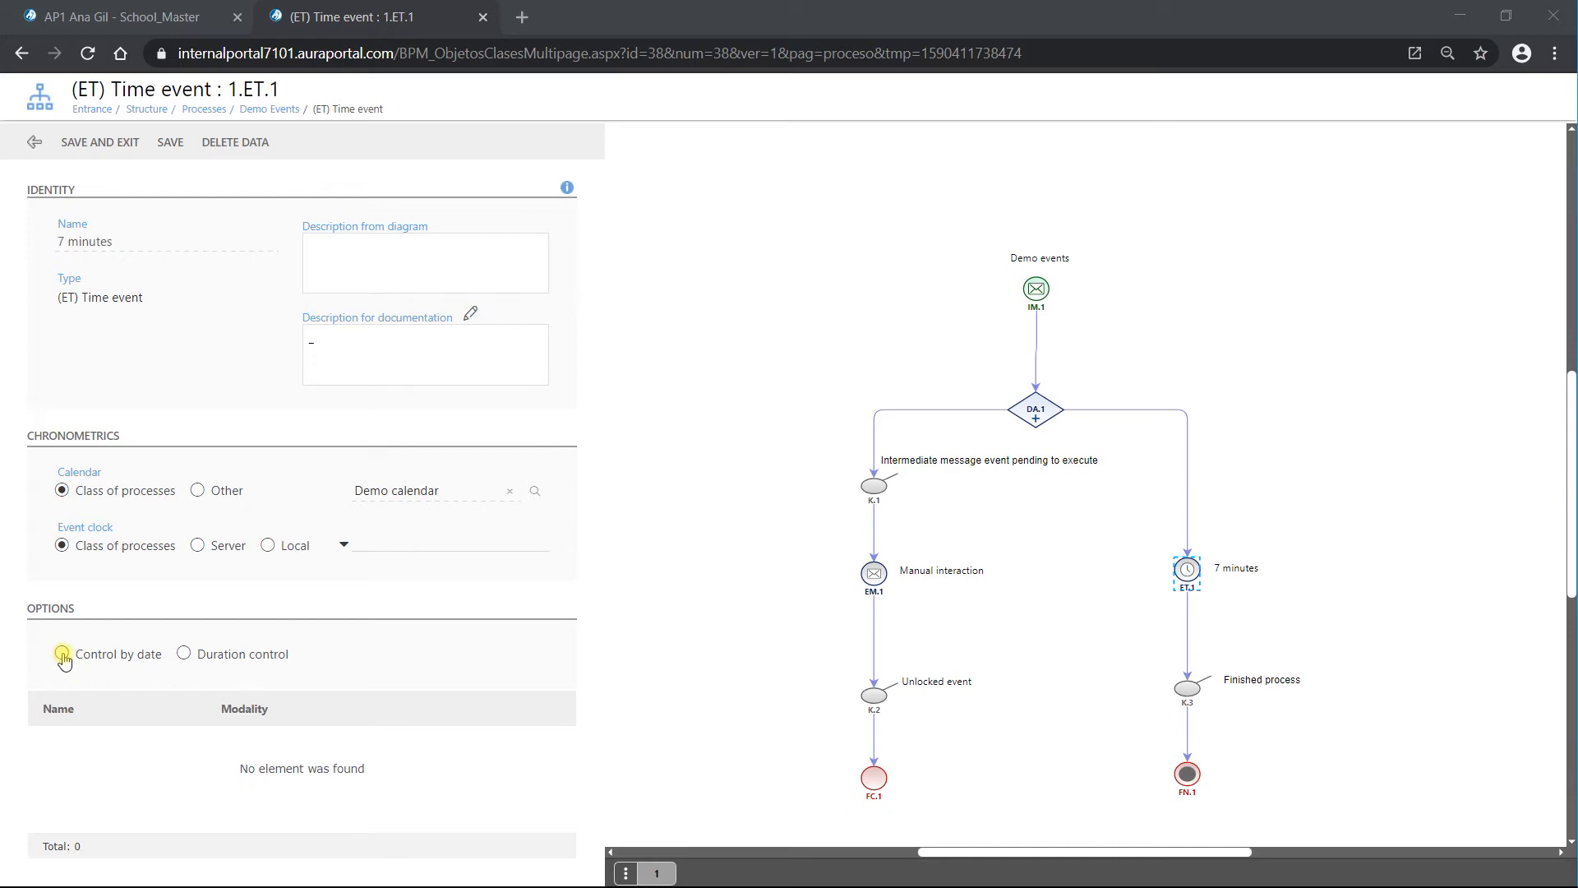
click(62, 655)
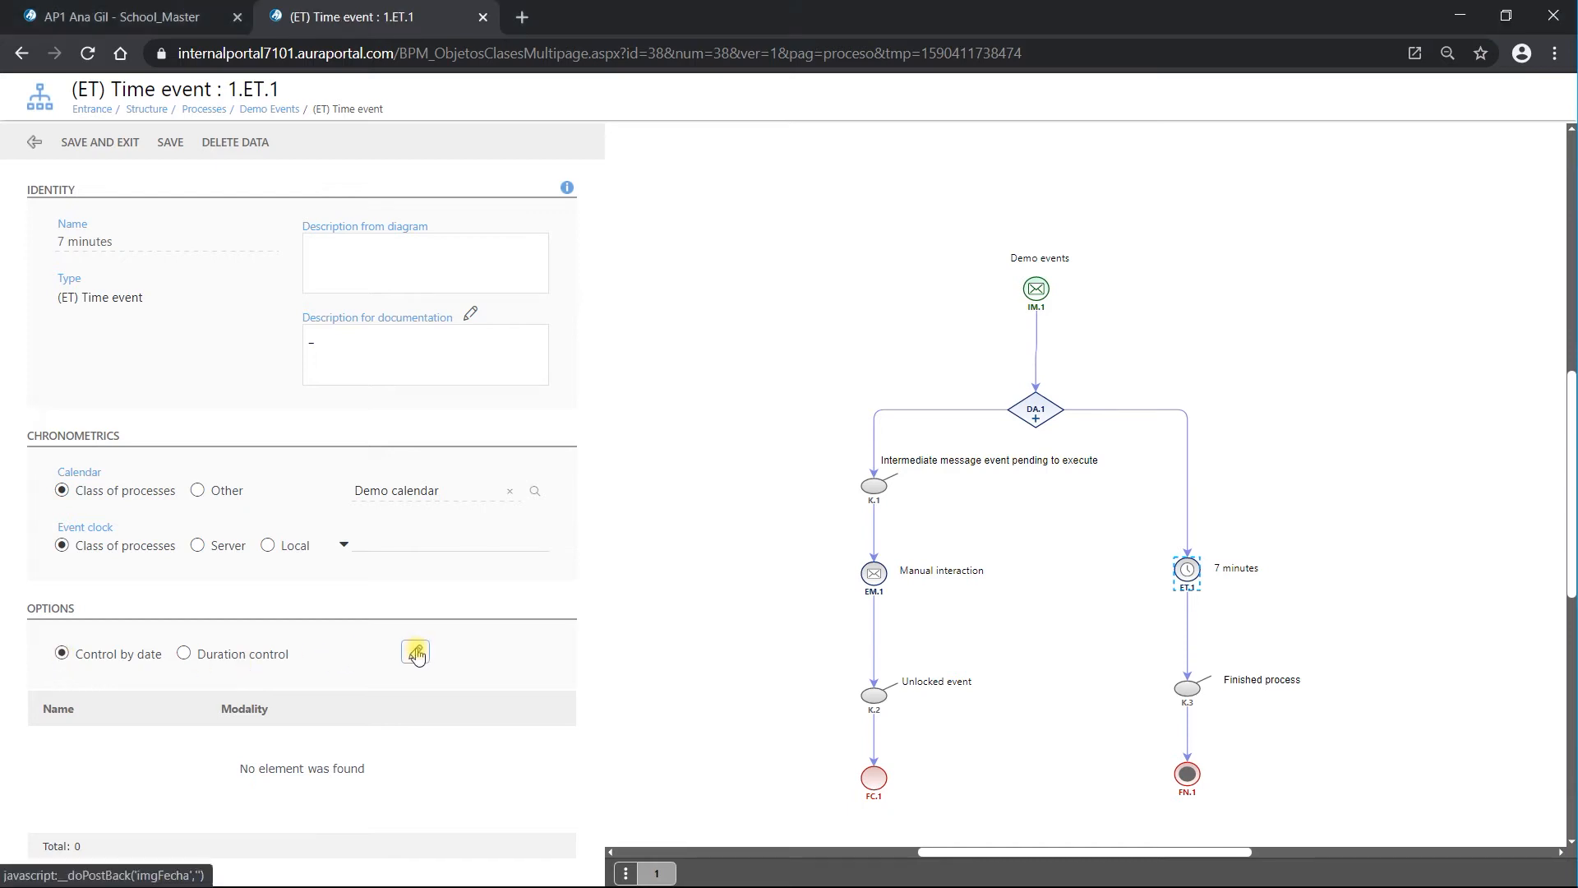
click(417, 652)
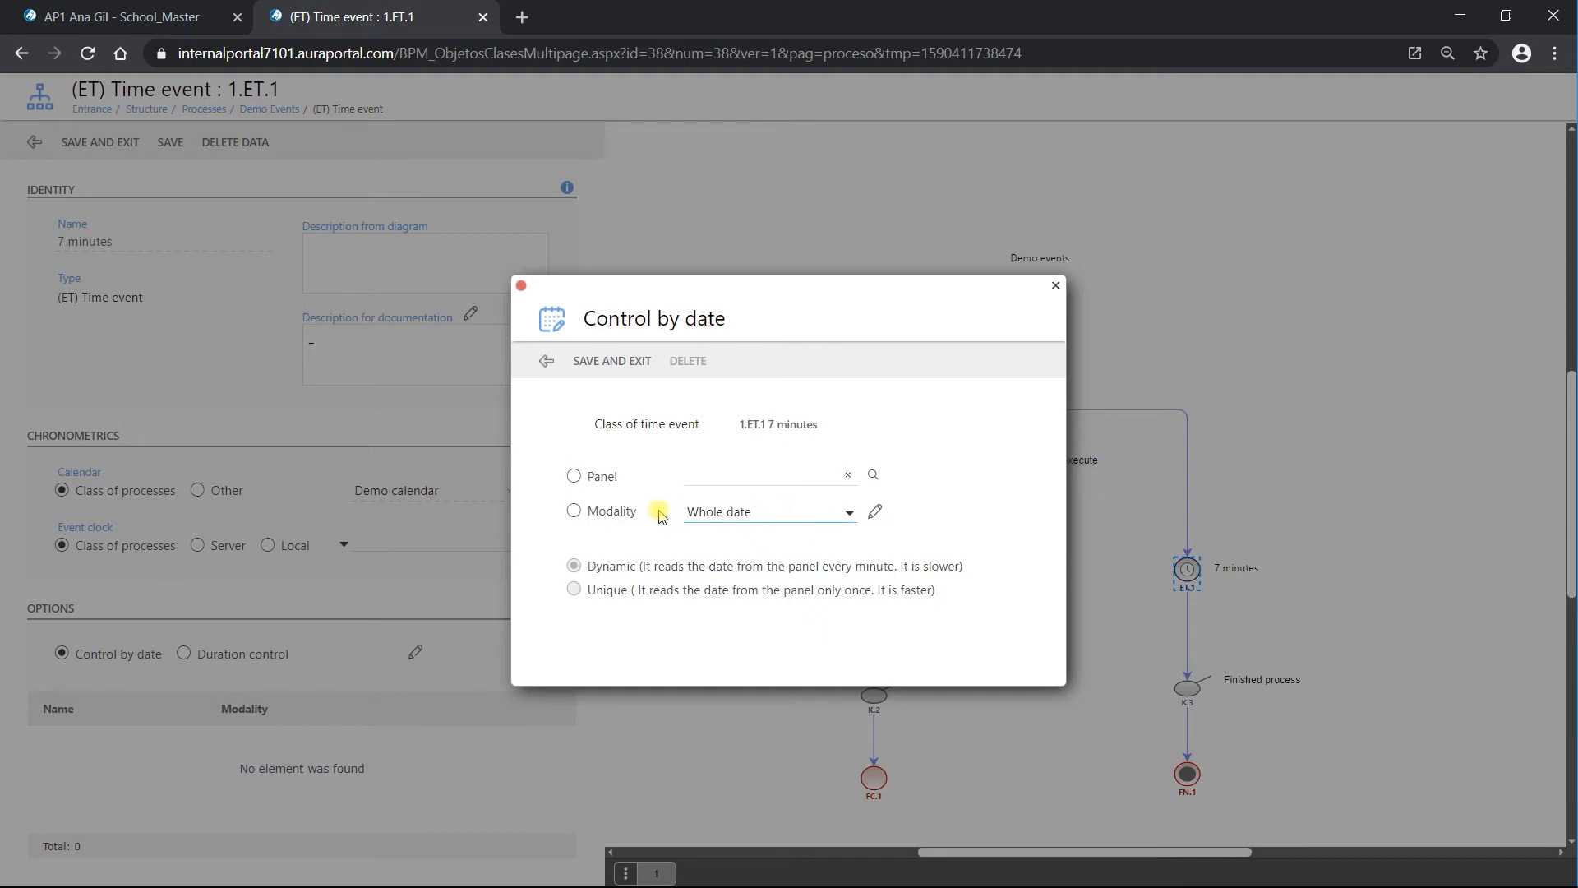
Choose Panel as the date source and look through the panel fields available for it.
click(574, 476)
click(872, 476)
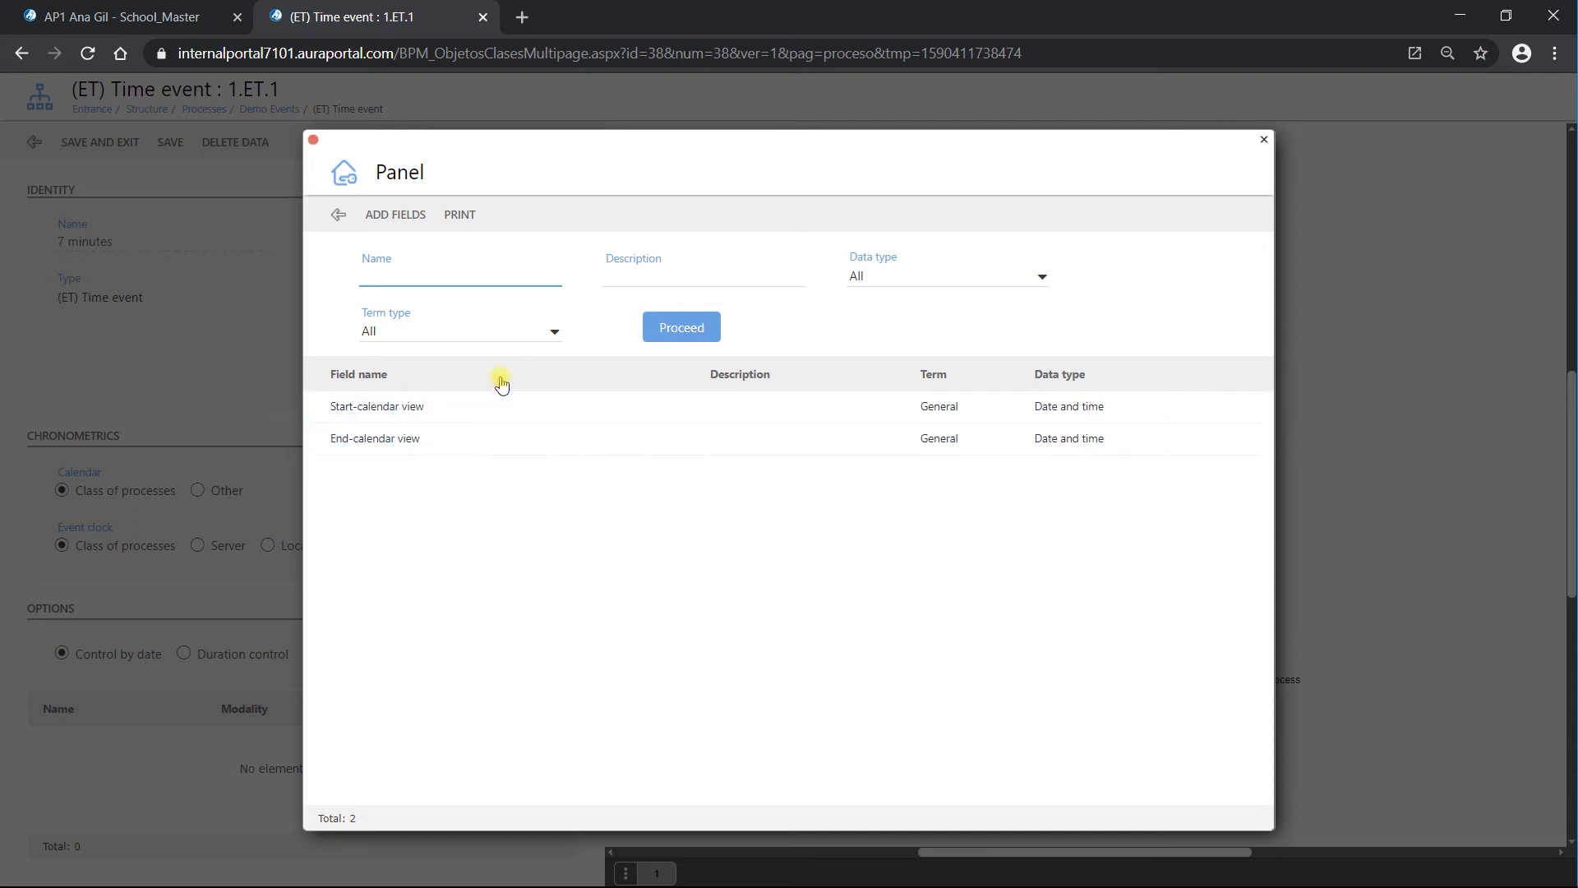
click(339, 215)
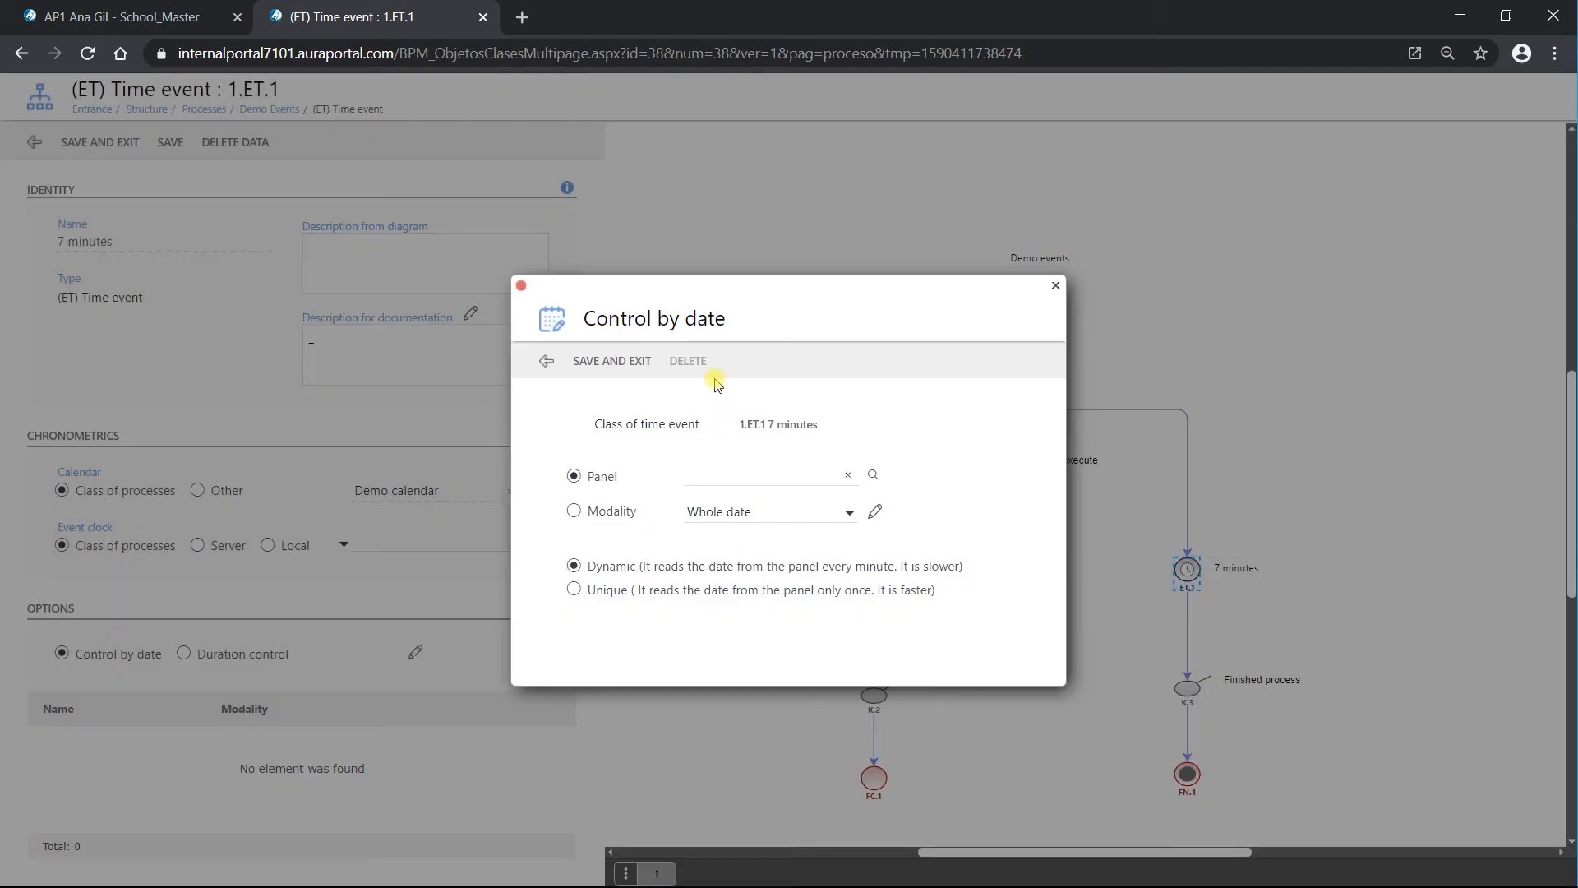
Base the date control on a modality, choose Whole date, and open its settings.
click(574, 513)
click(850, 513)
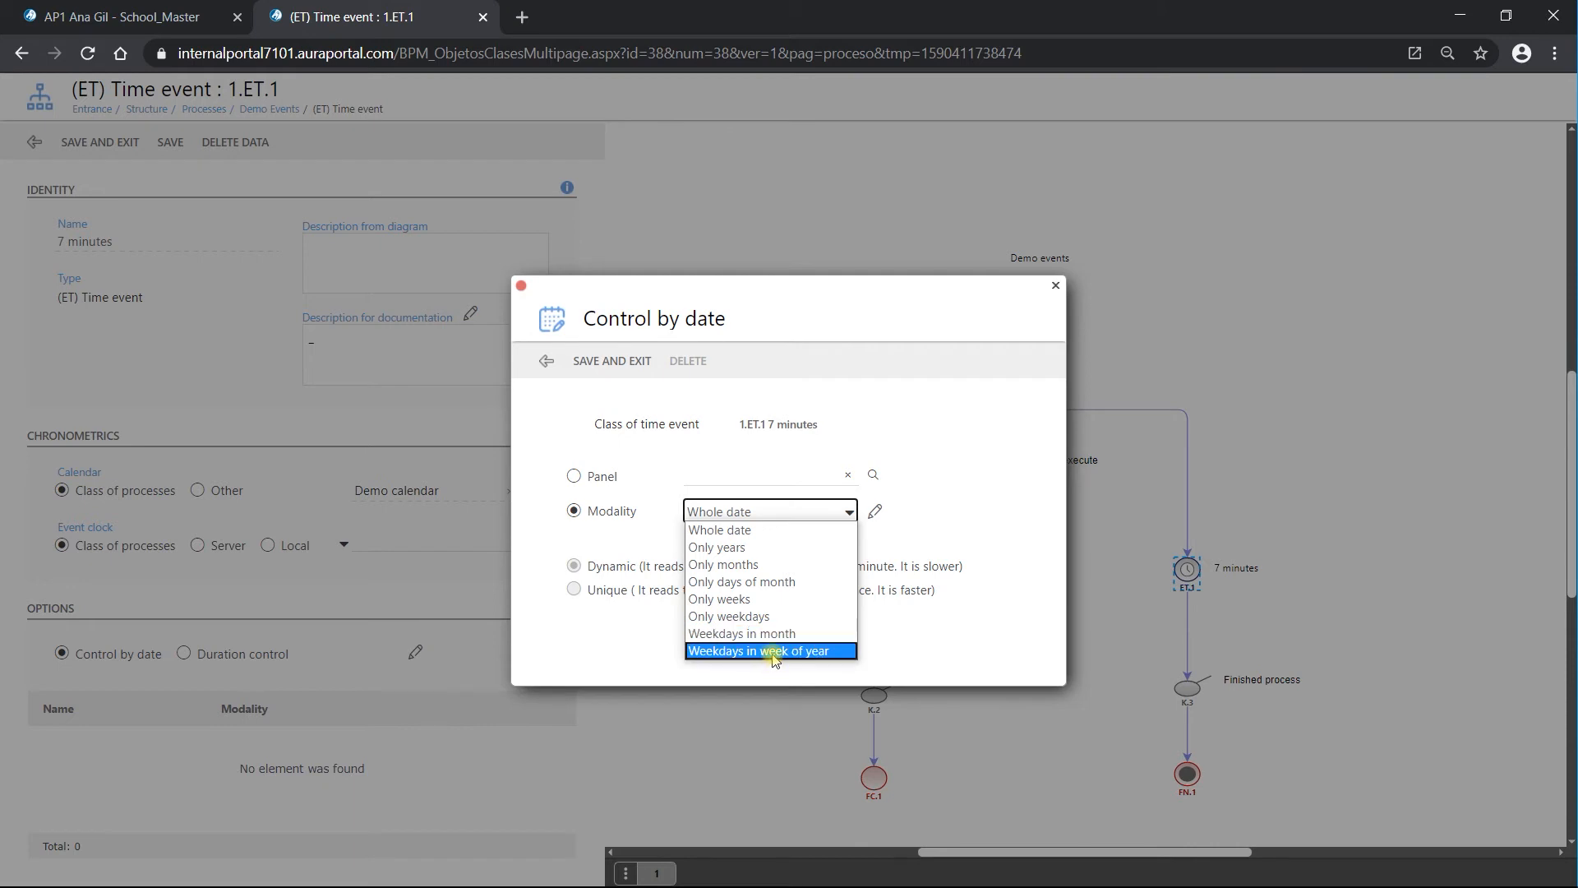
click(761, 518)
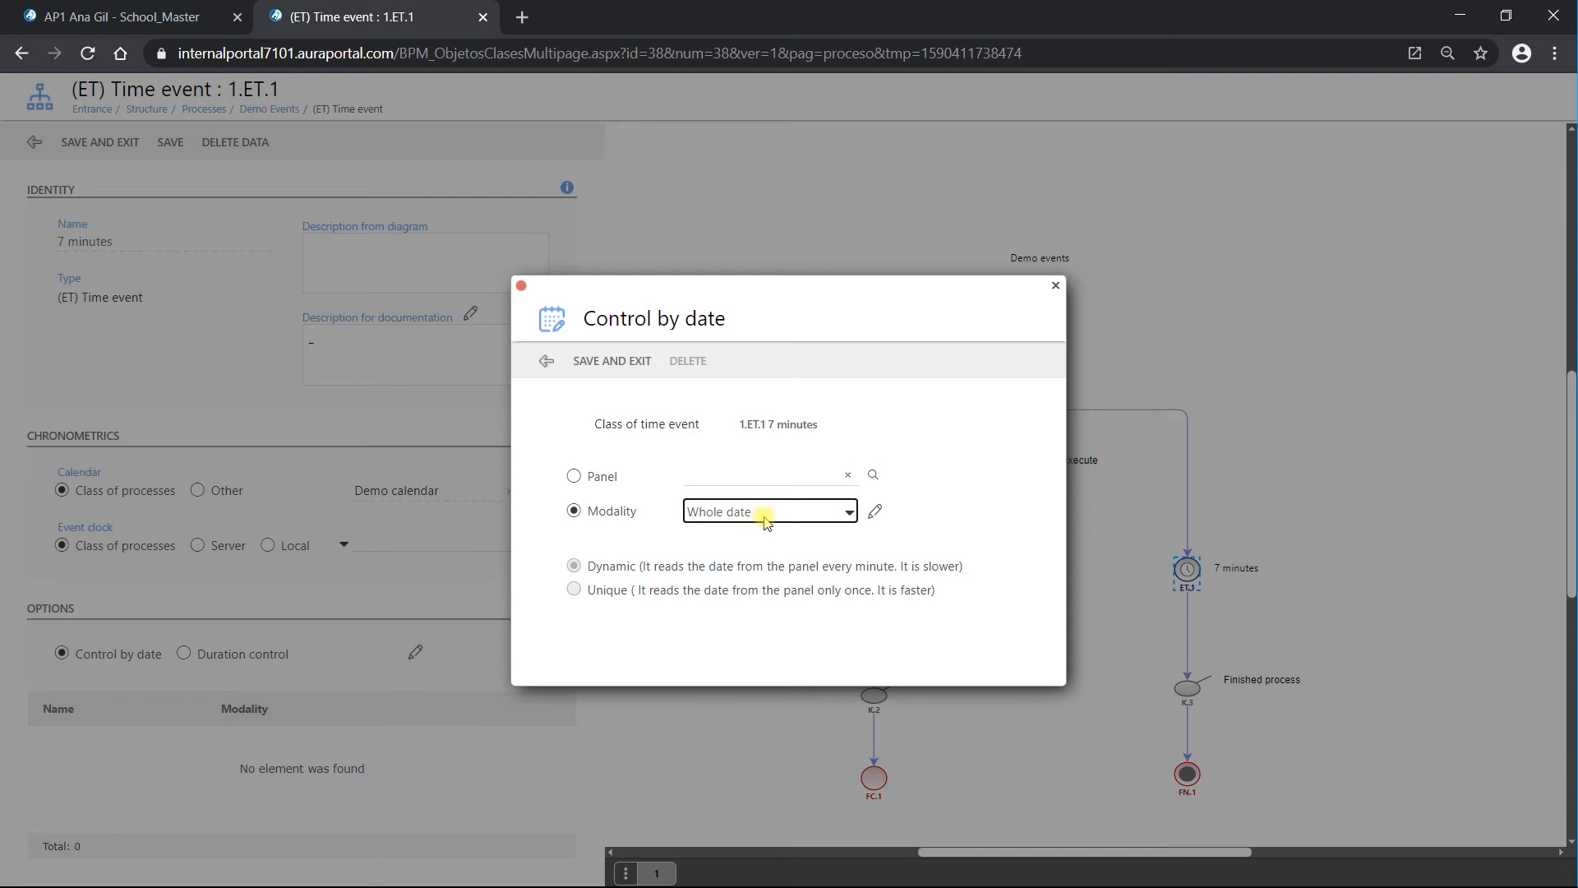
click(876, 512)
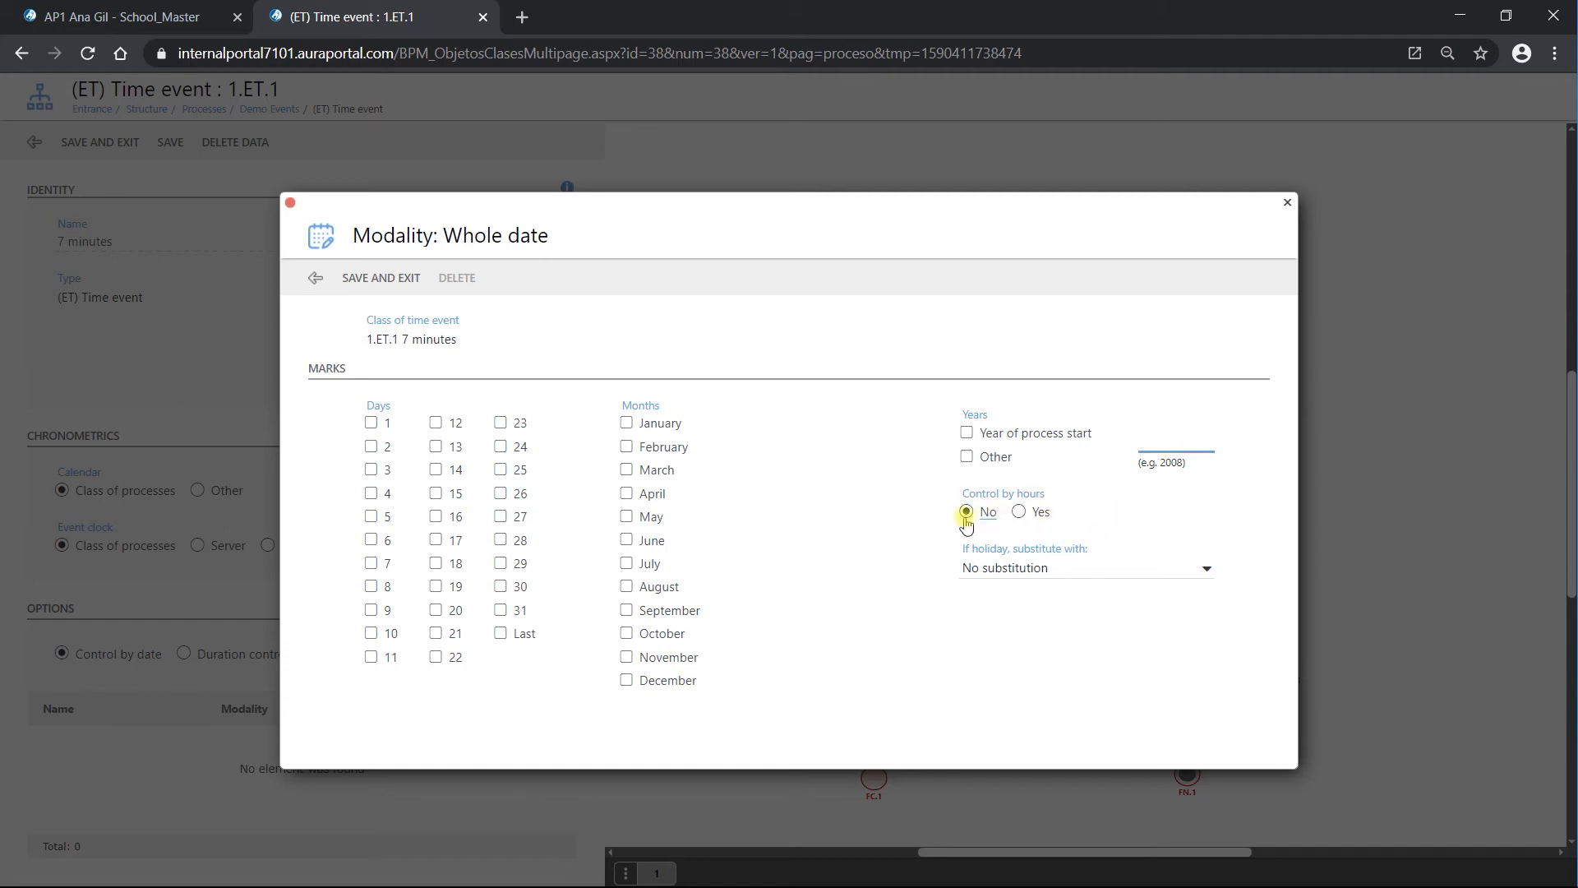
Enable Control by hours for the Whole date modality and add the time 06:15 with a validity margin of 10 minutes.
click(1018, 512)
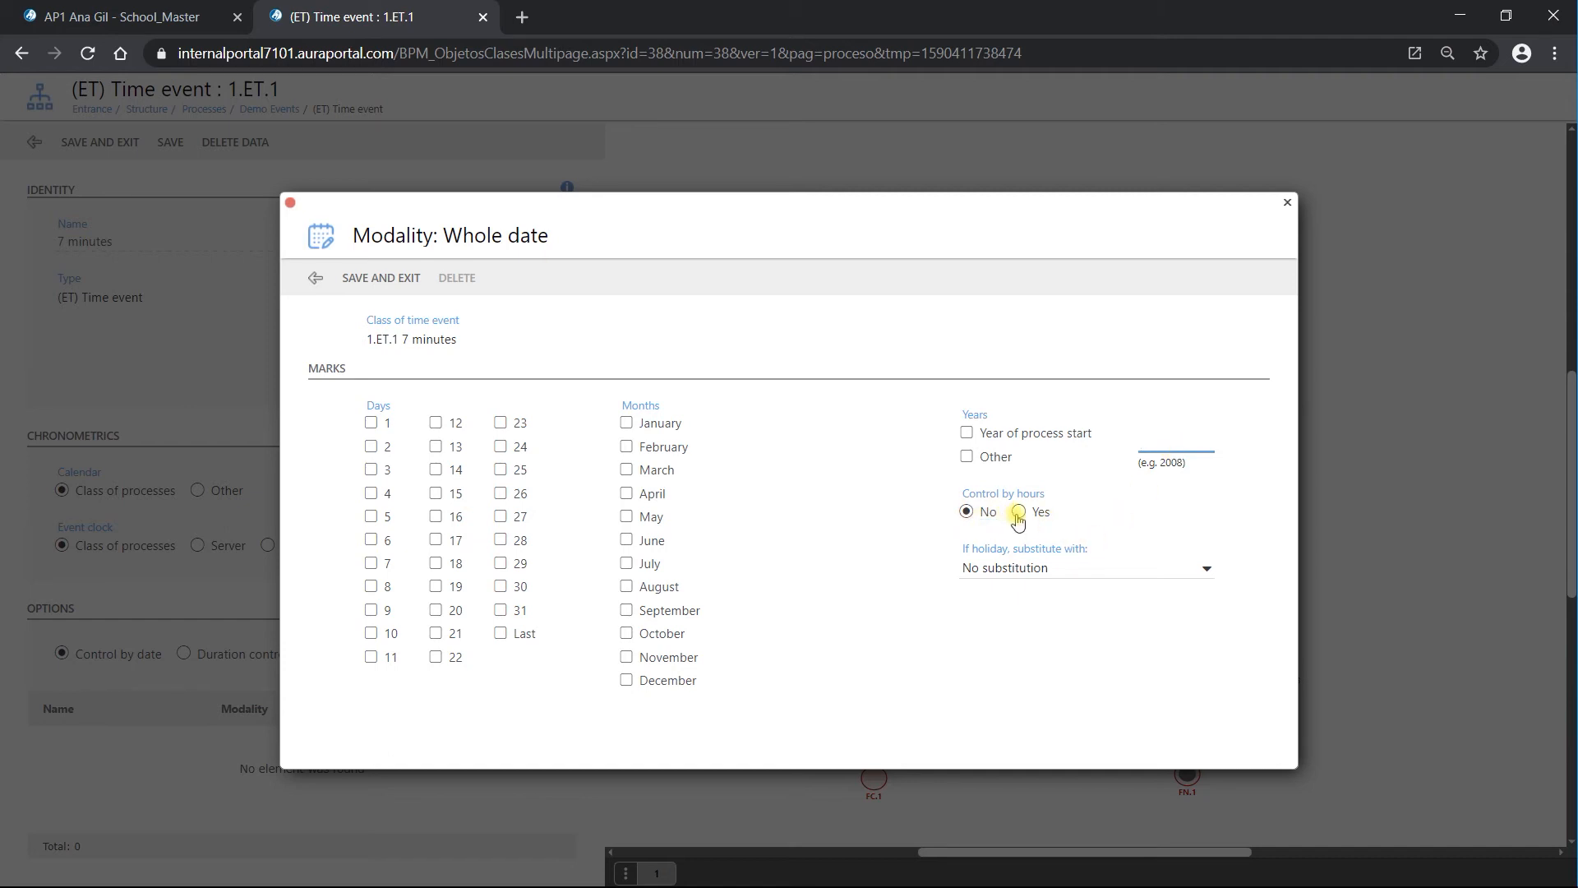
click(1114, 513)
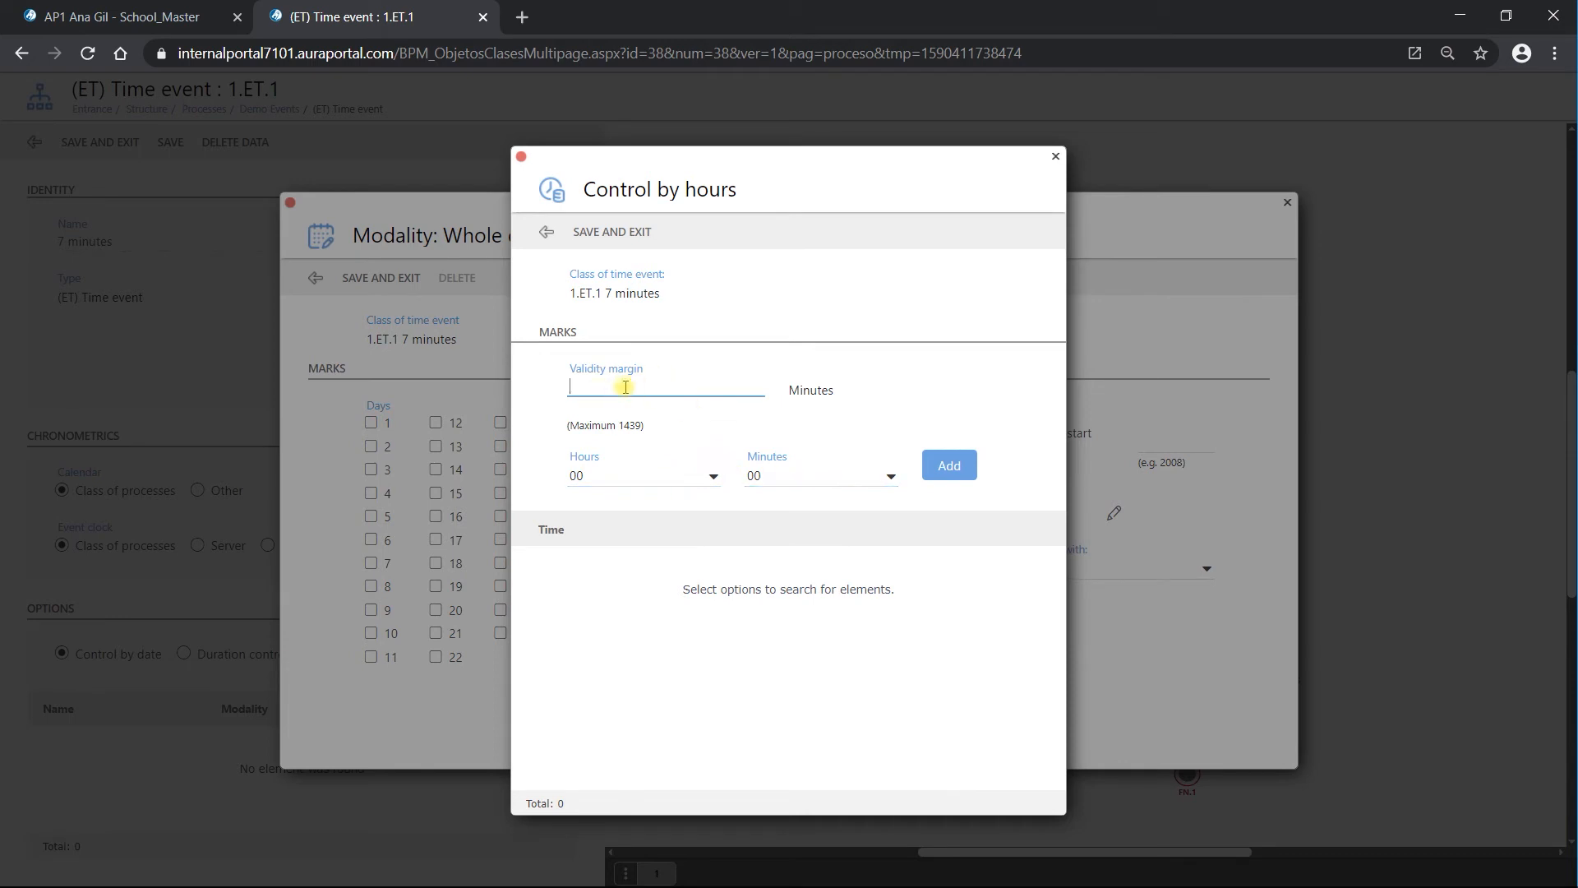
click(712, 476)
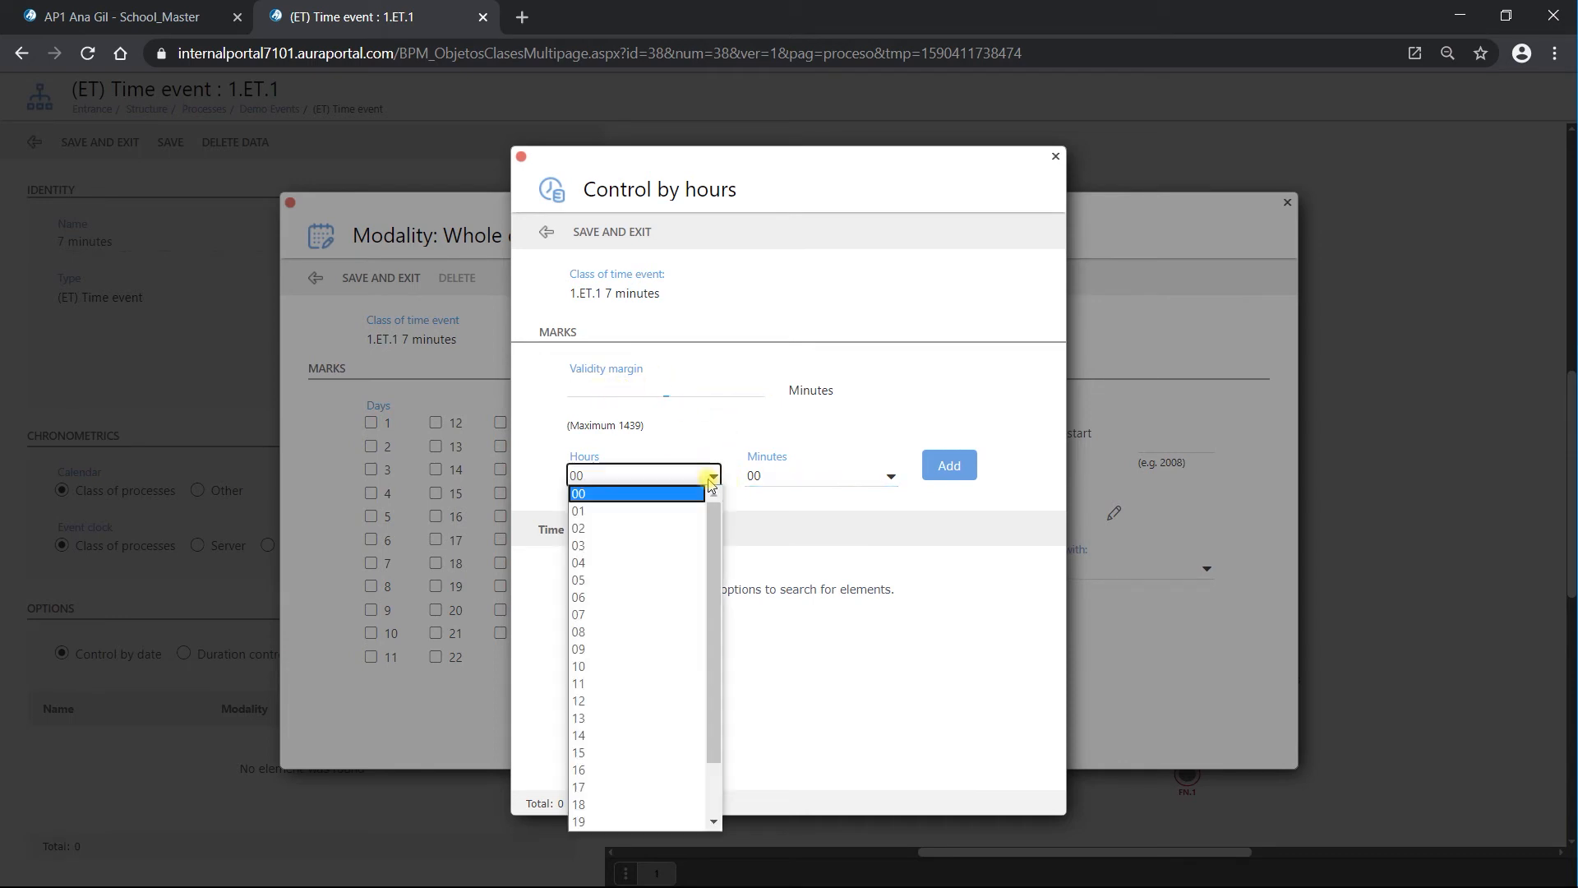
click(636, 597)
click(888, 478)
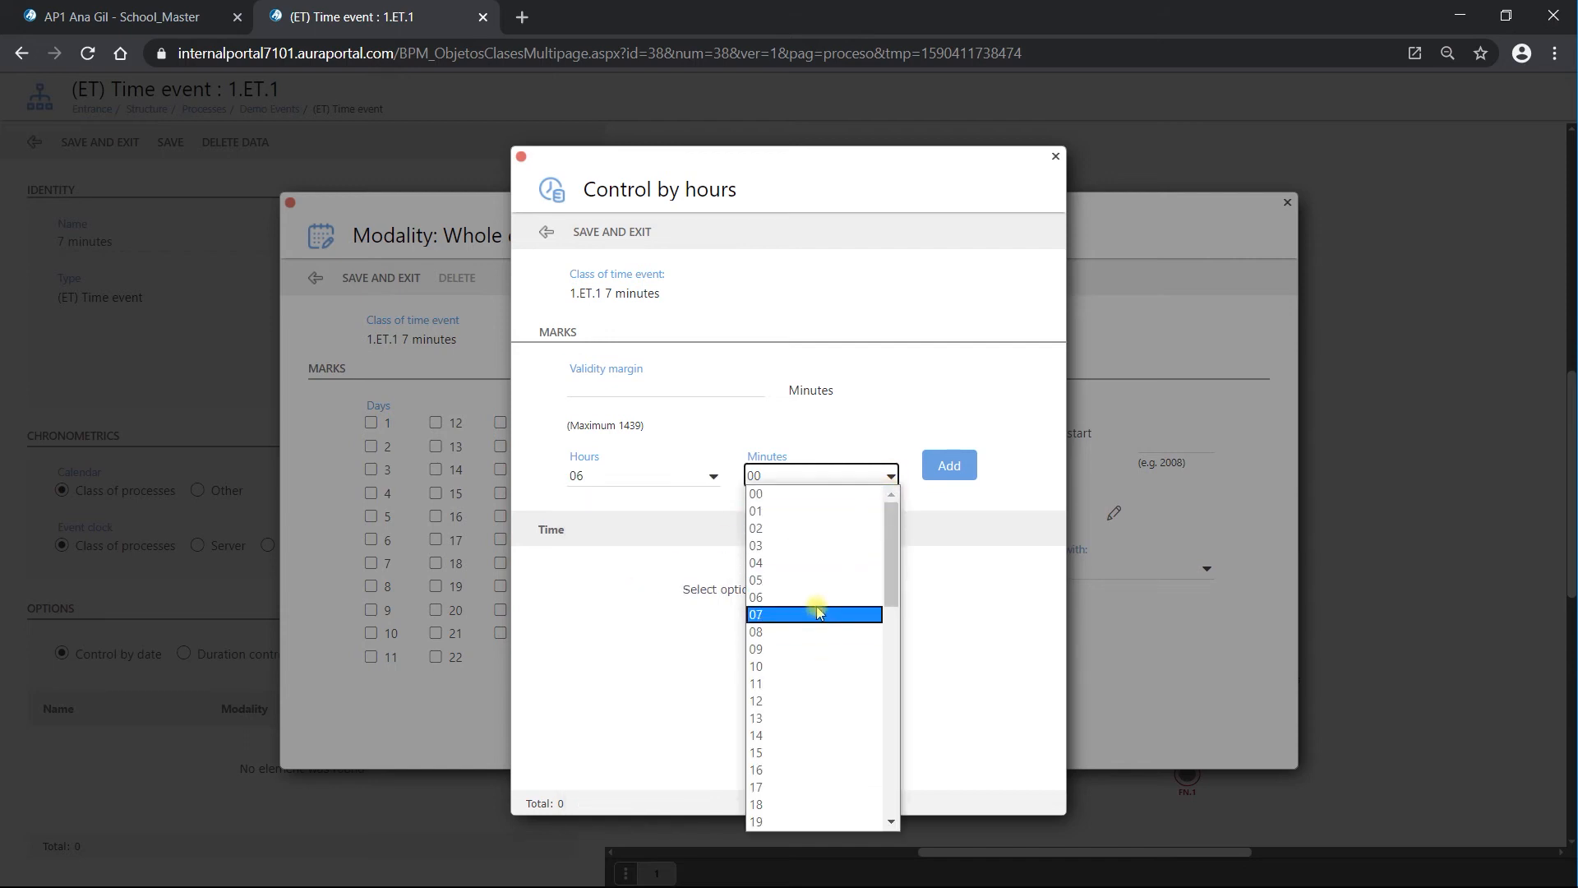
click(814, 752)
click(590, 387)
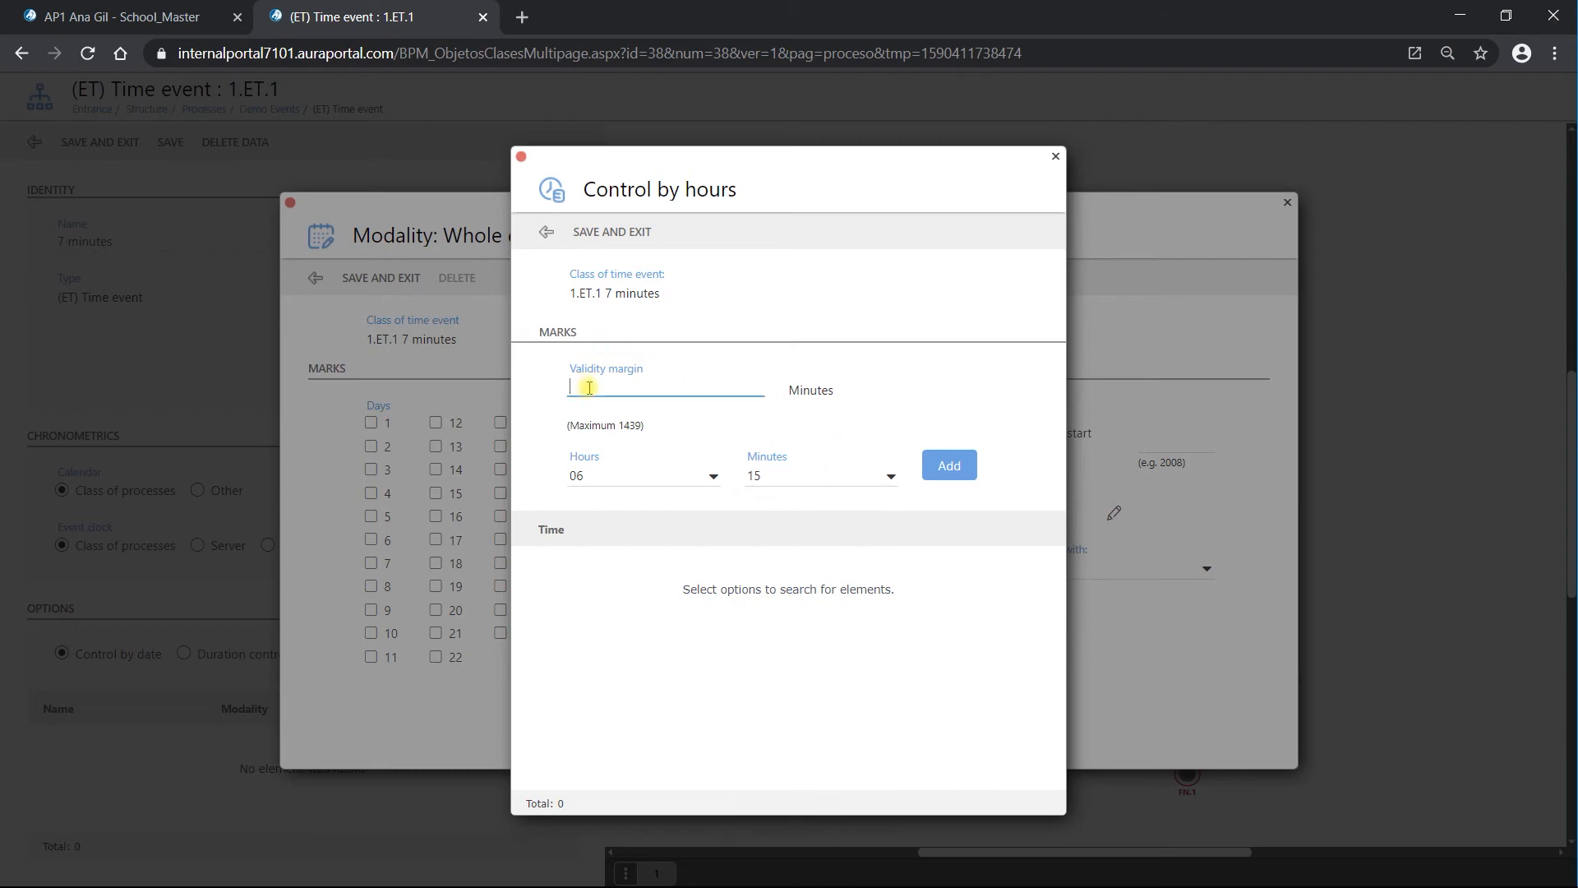
click(951, 466)
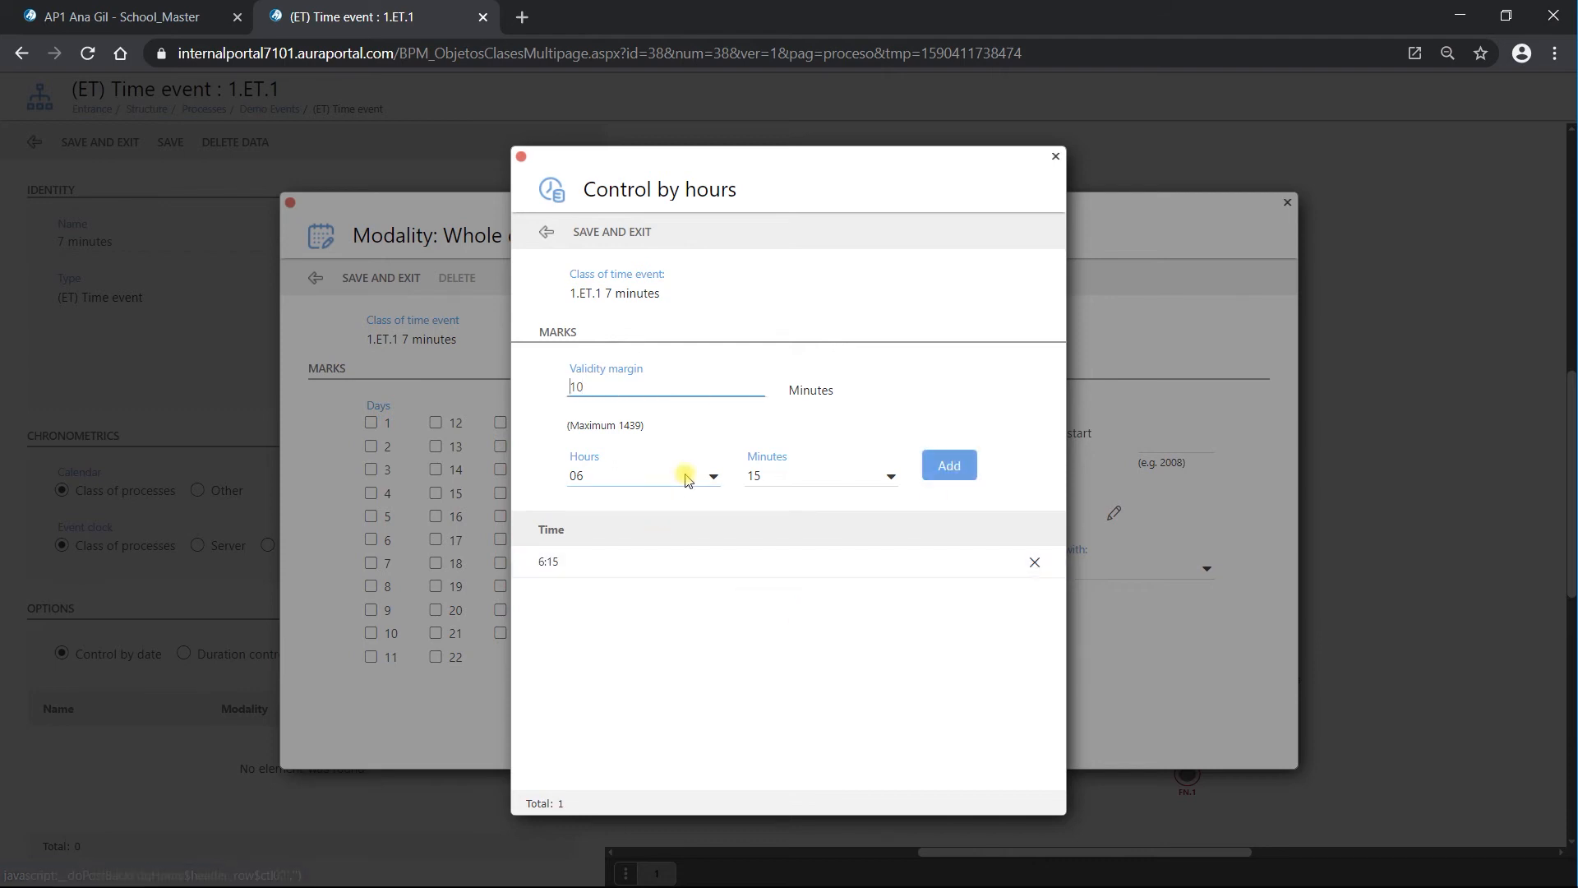
Add 15:30 as another control time, then save and exit the Control by hours settings.
click(680, 477)
click(636, 753)
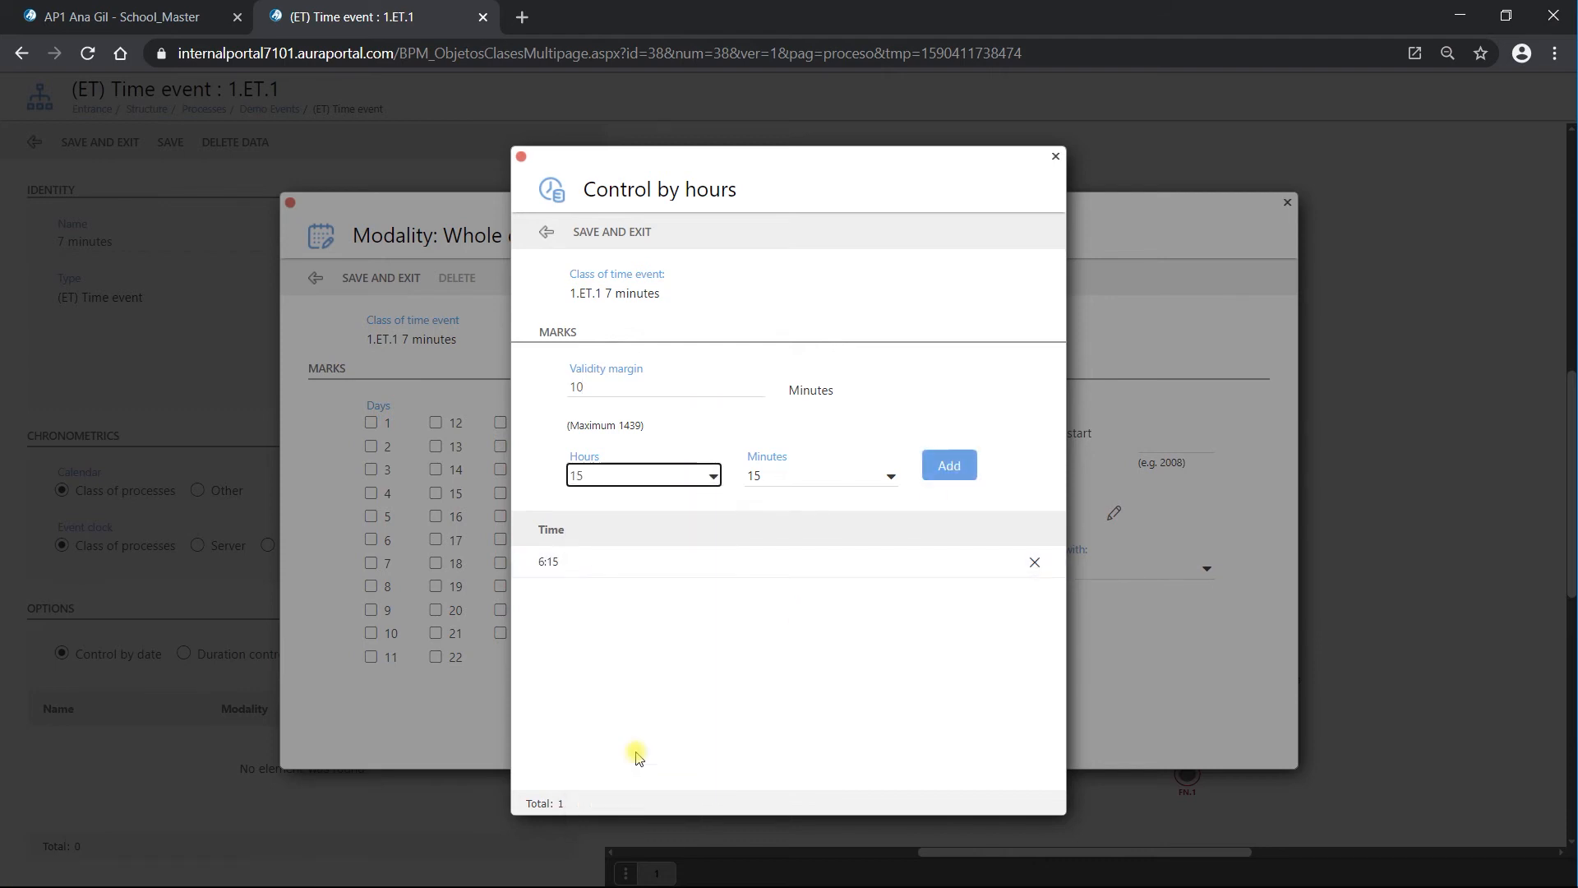
click(835, 474)
scroll(786, 772, down, 4)
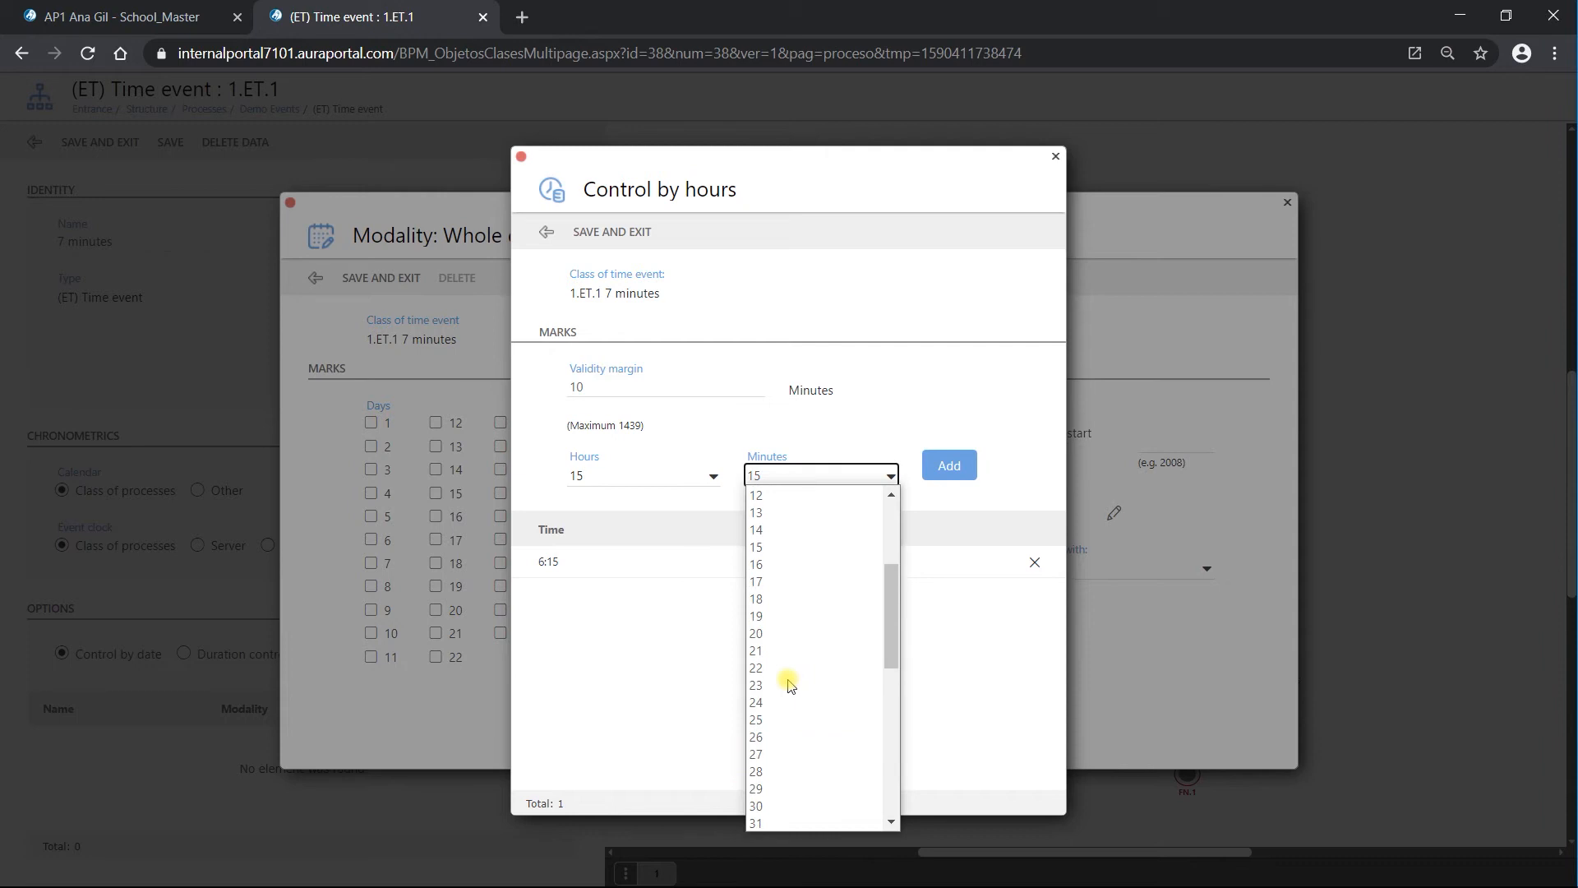
click(792, 803)
click(947, 466)
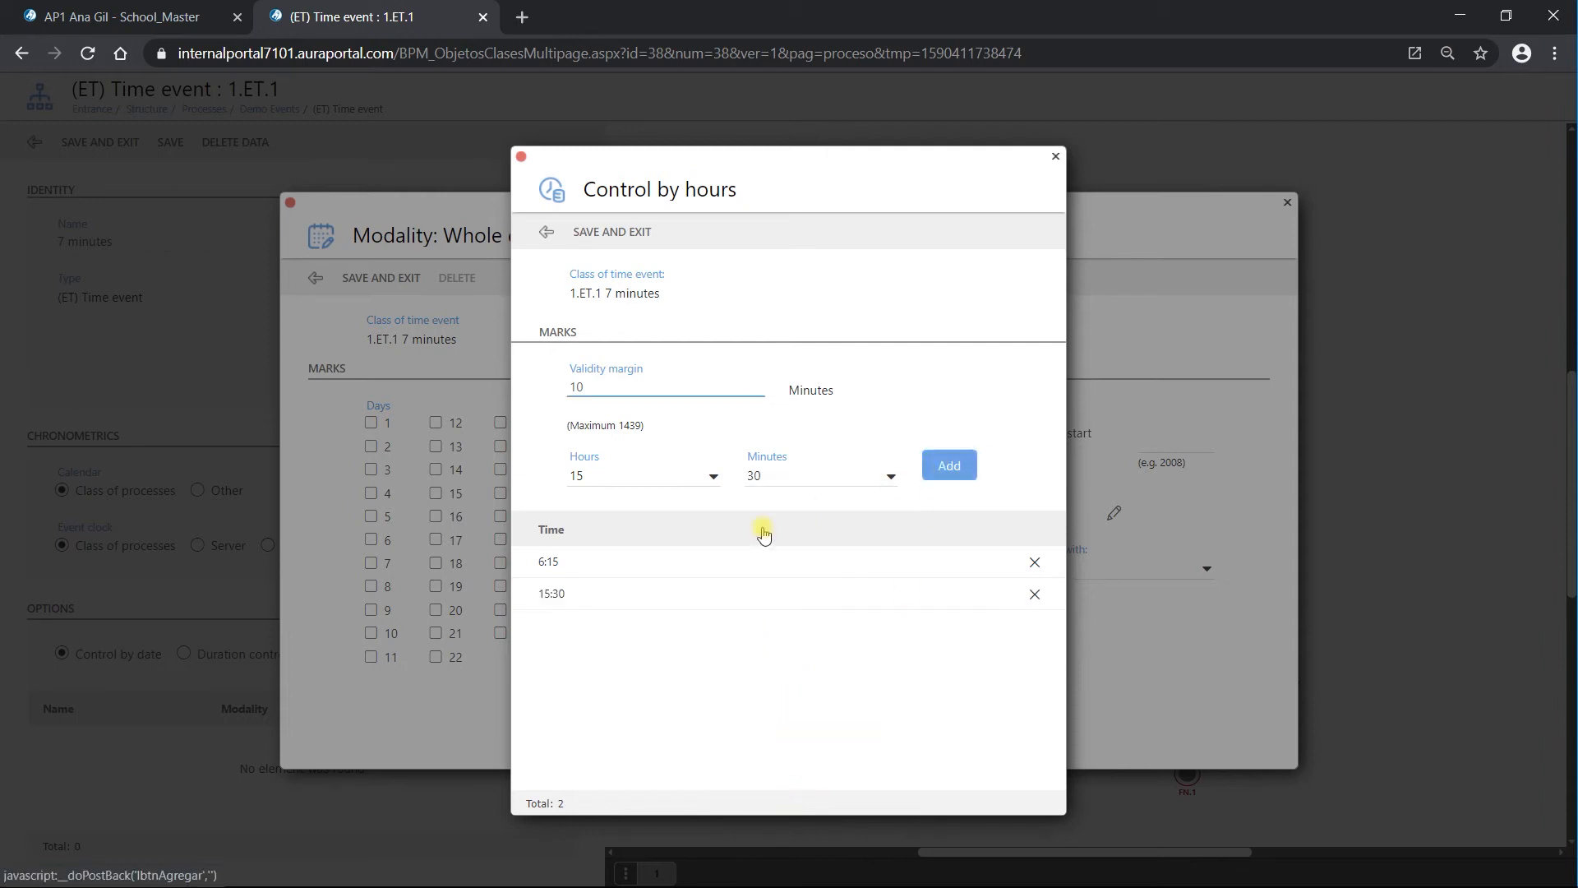
click(594, 392)
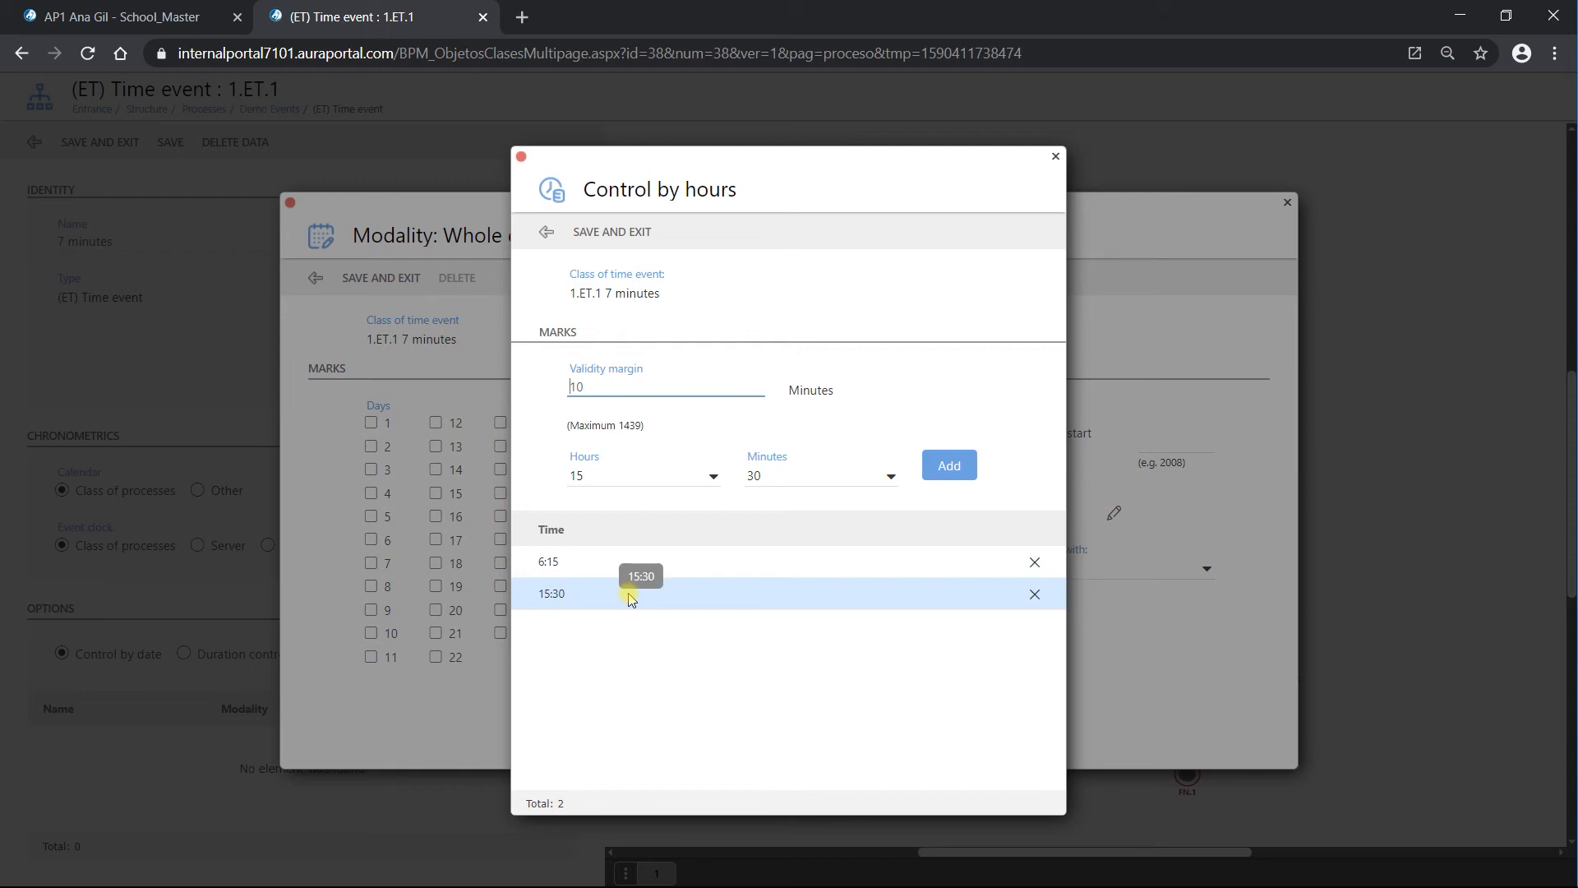
click(570, 387)
click(585, 232)
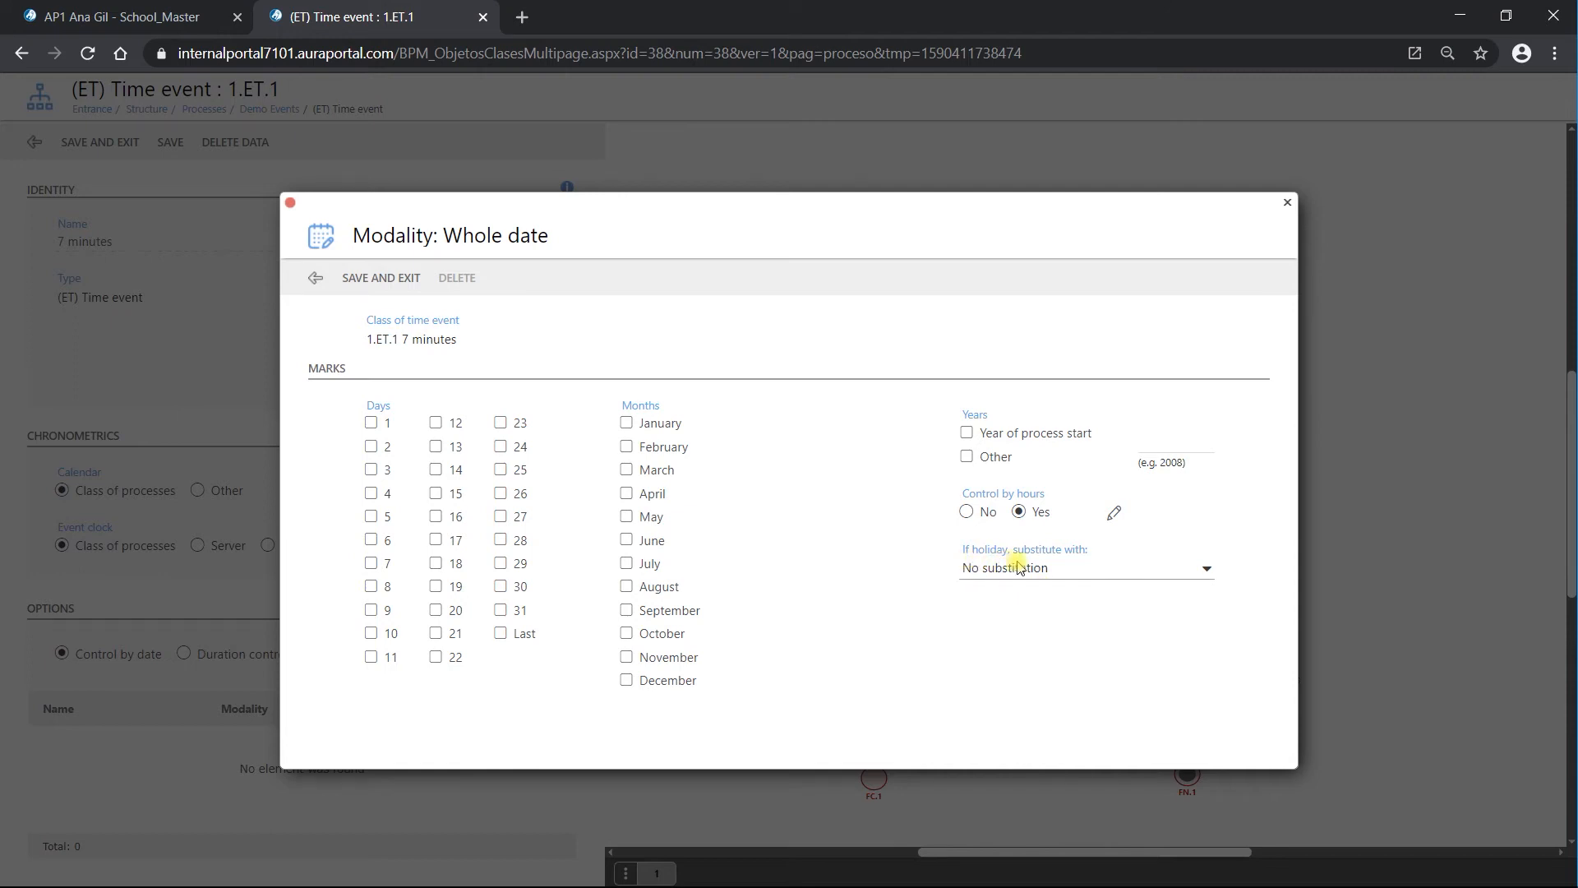
Look through the holiday substitution options, then return from the Whole date and Control by date settings without saving.
click(1147, 567)
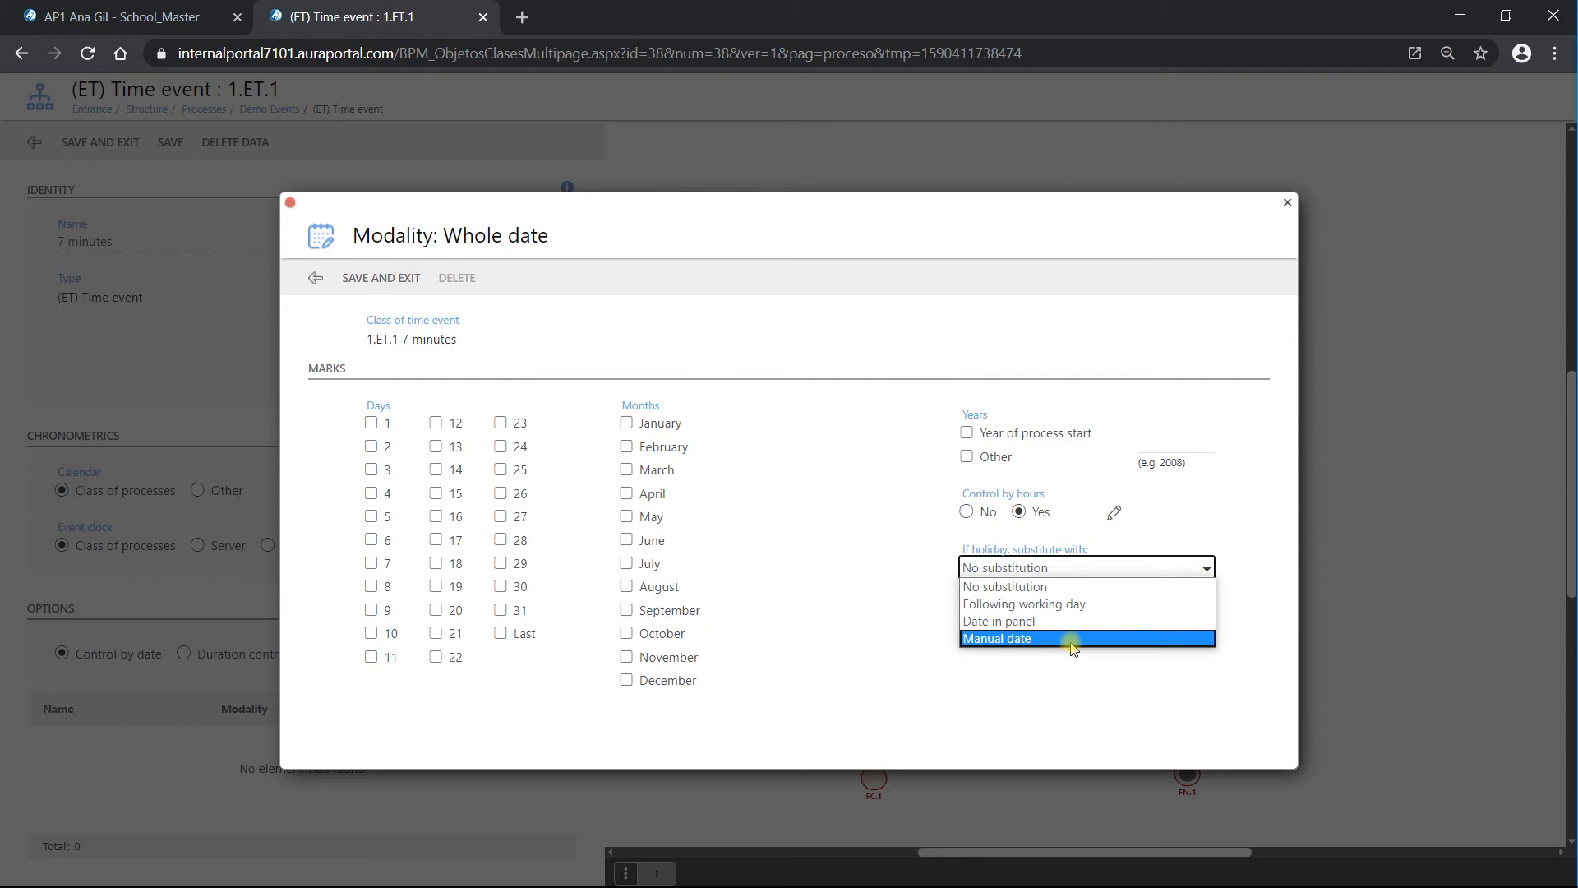
click(315, 277)
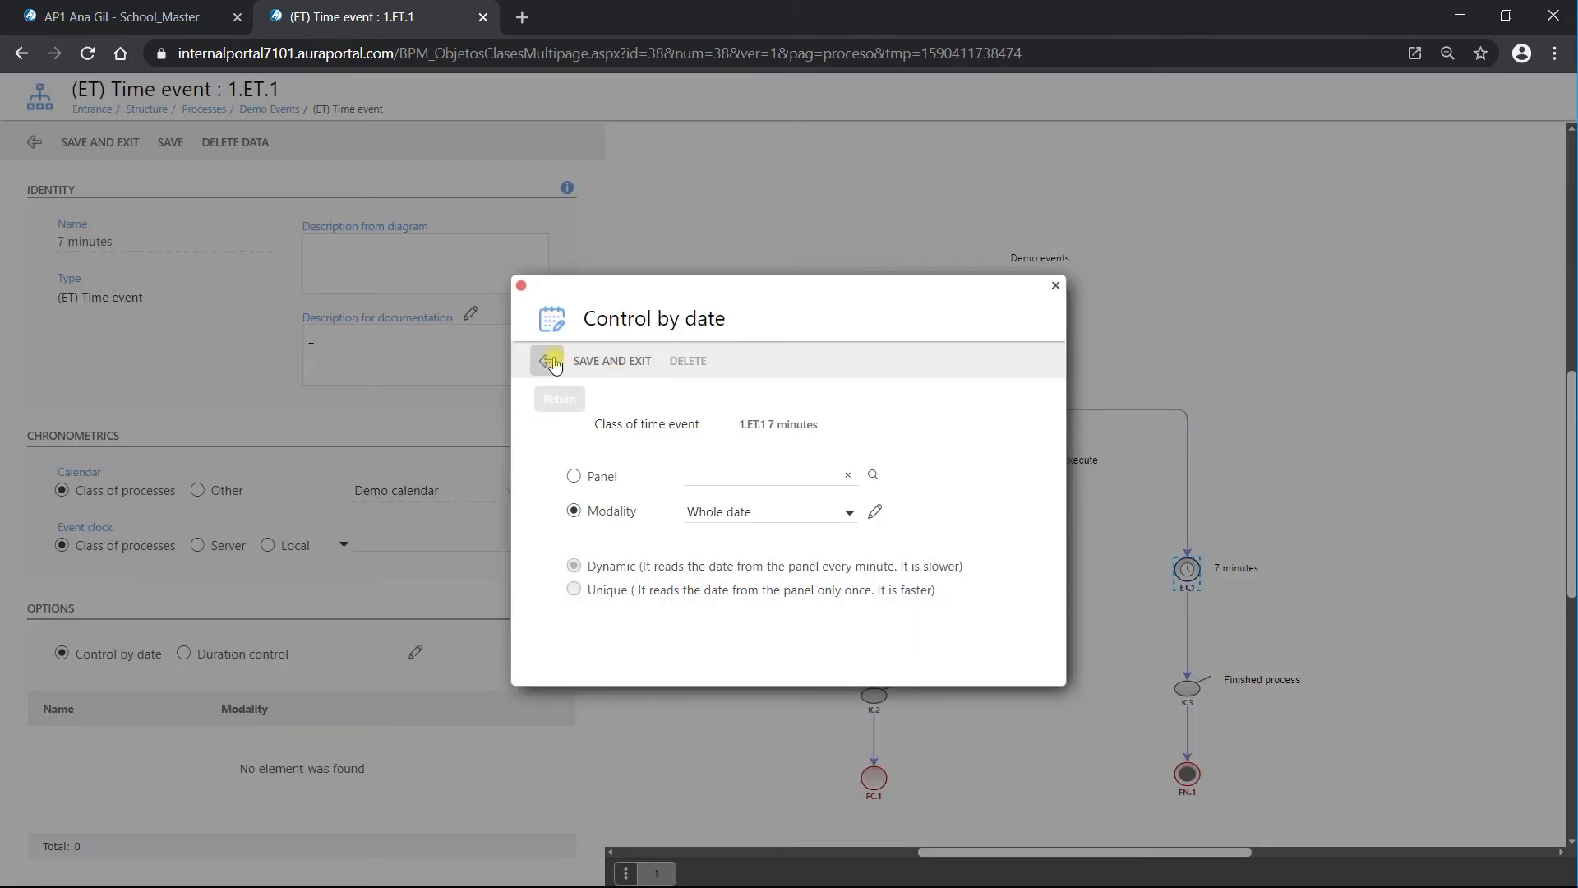
click(547, 361)
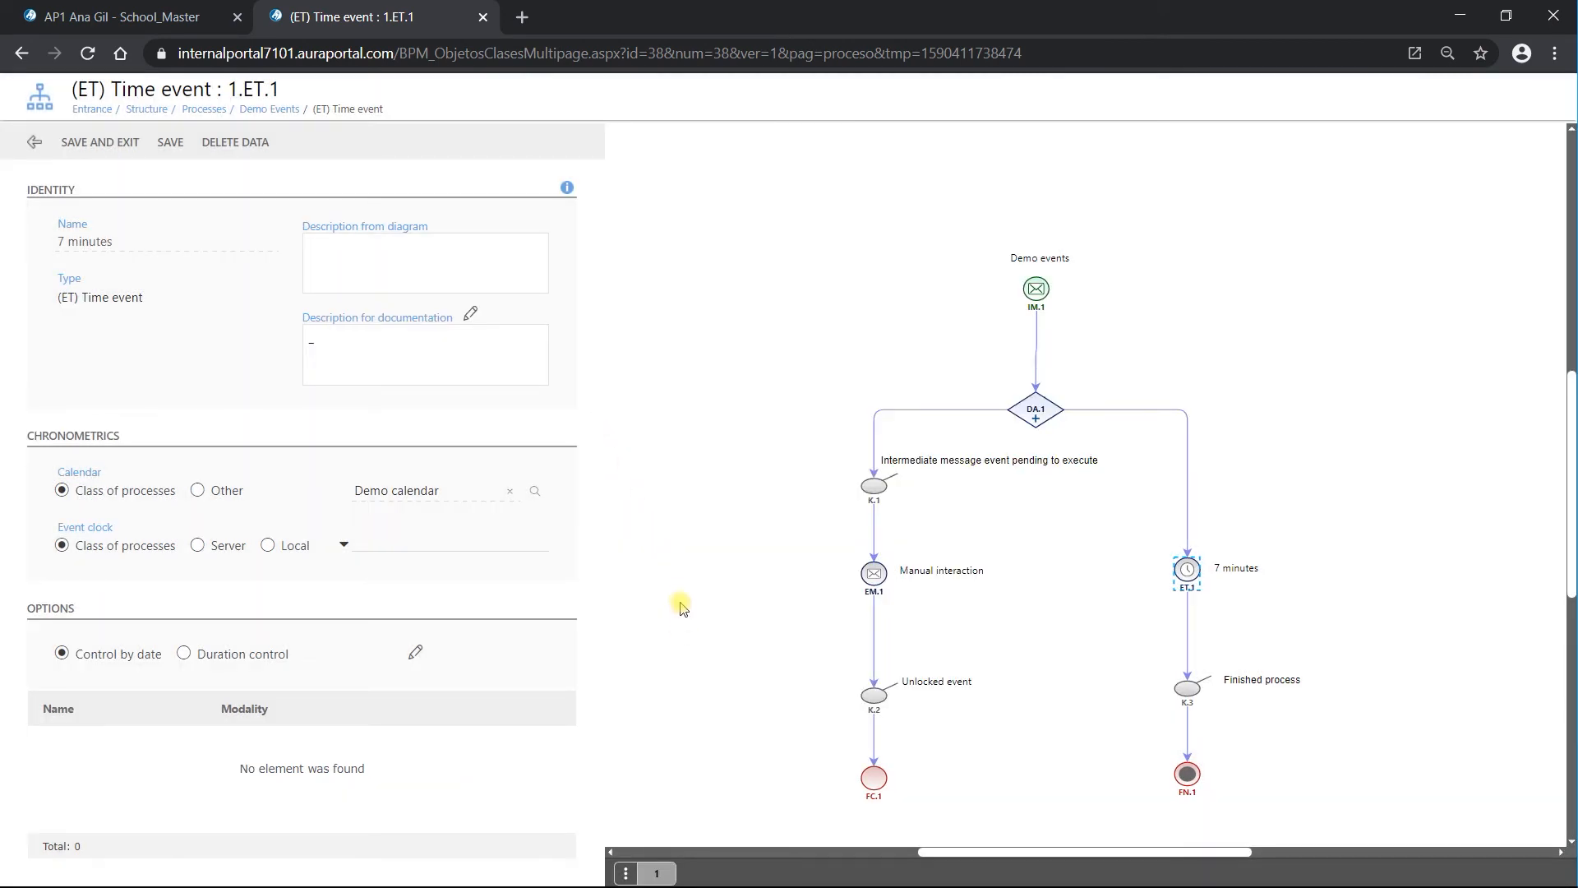
Reopen the date control settings, choose the Only years modality, and examine which of its marks can be configured.
click(410, 653)
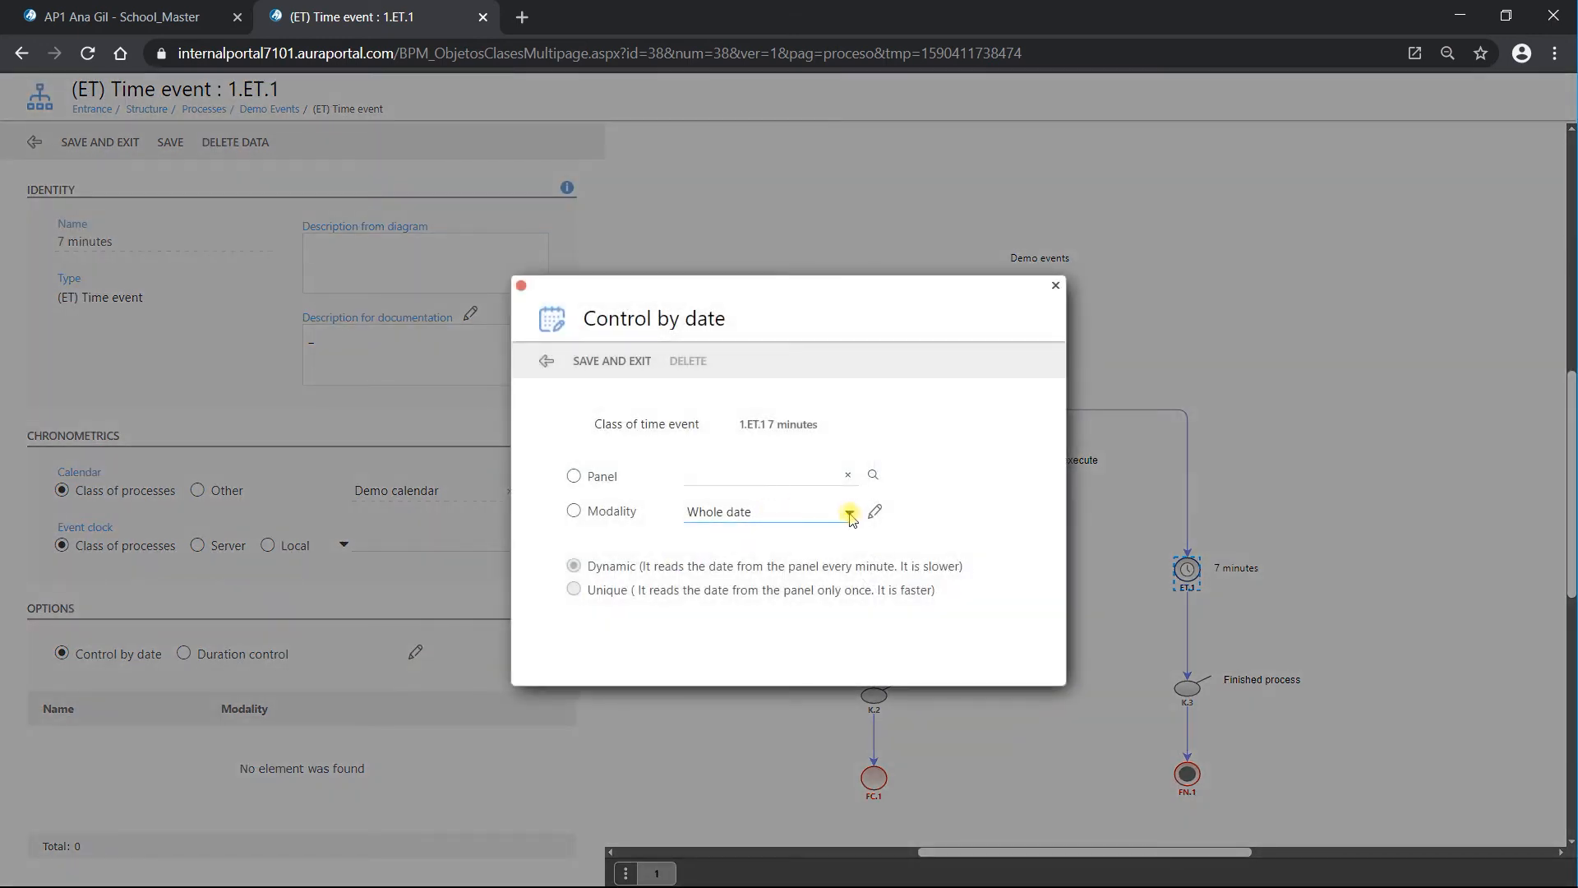
click(849, 514)
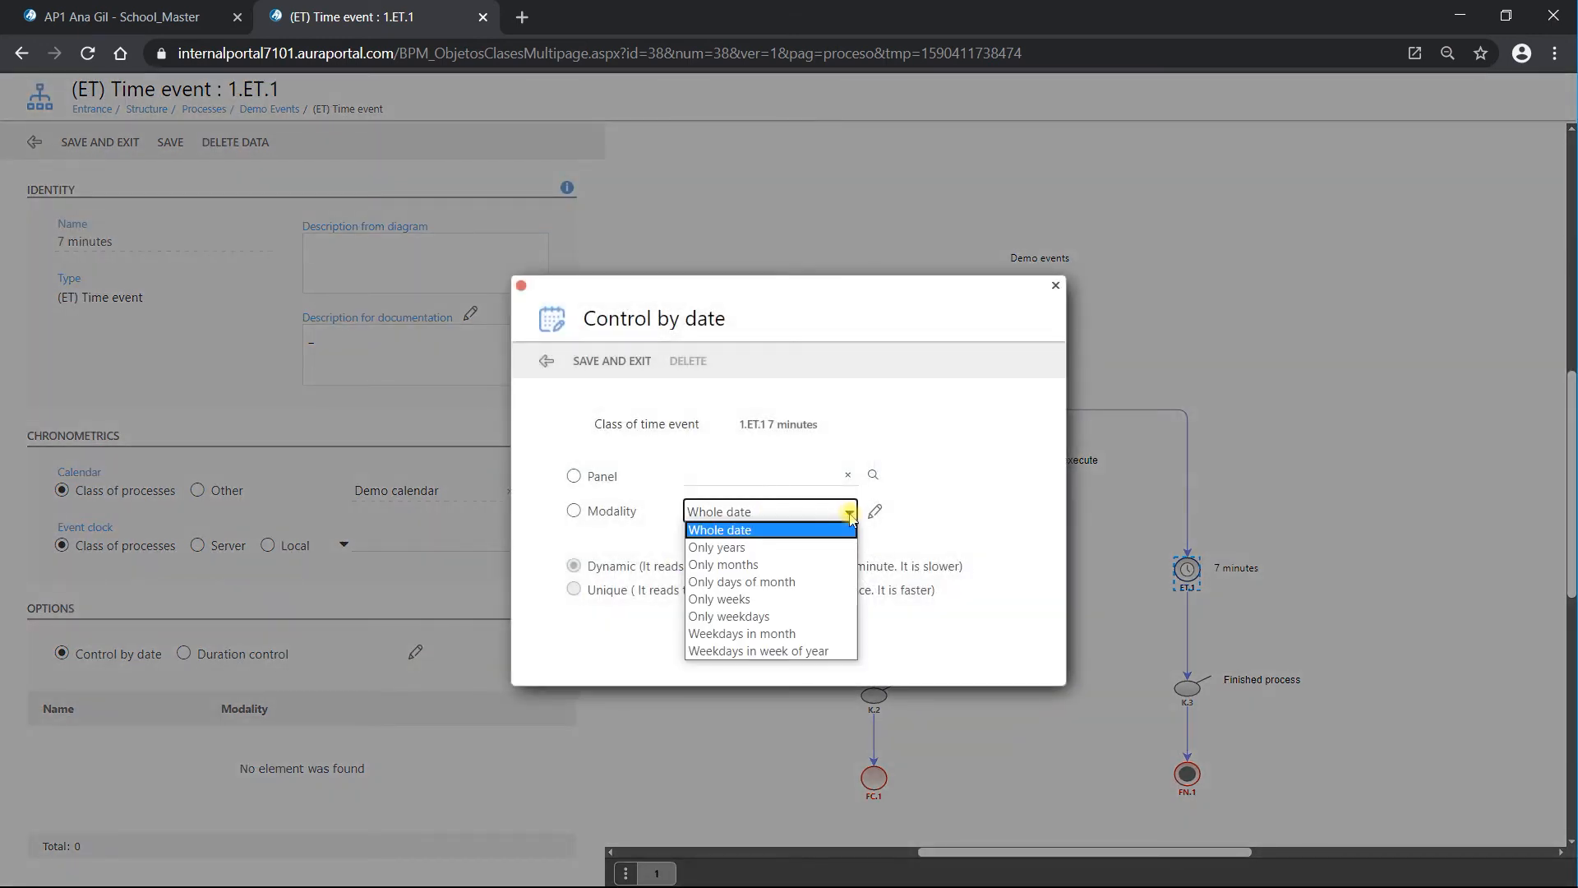
click(744, 548)
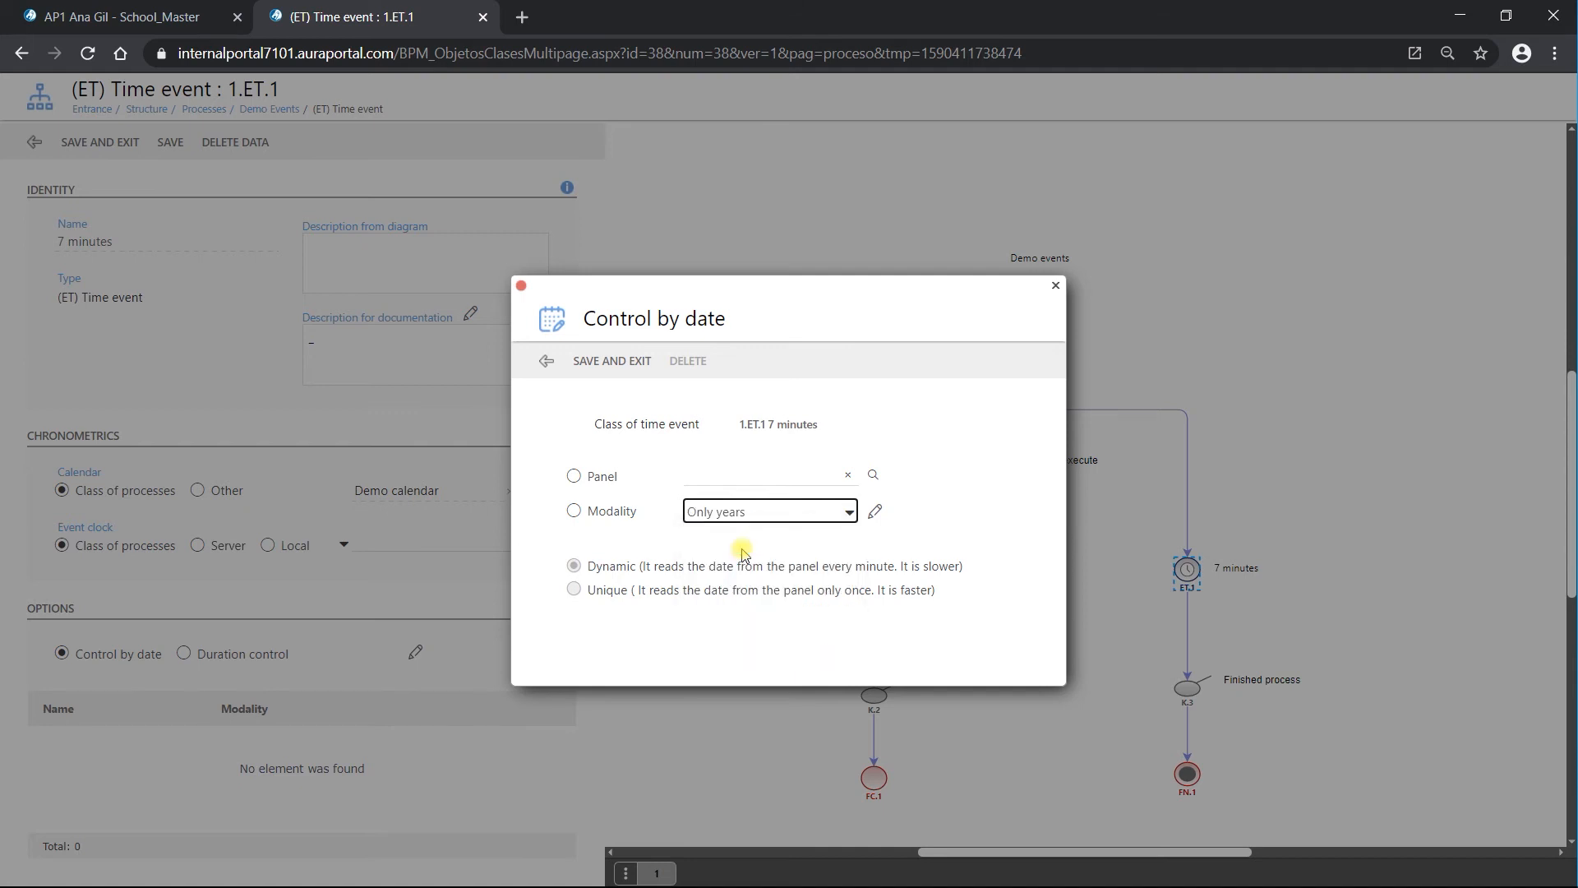
click(846, 514)
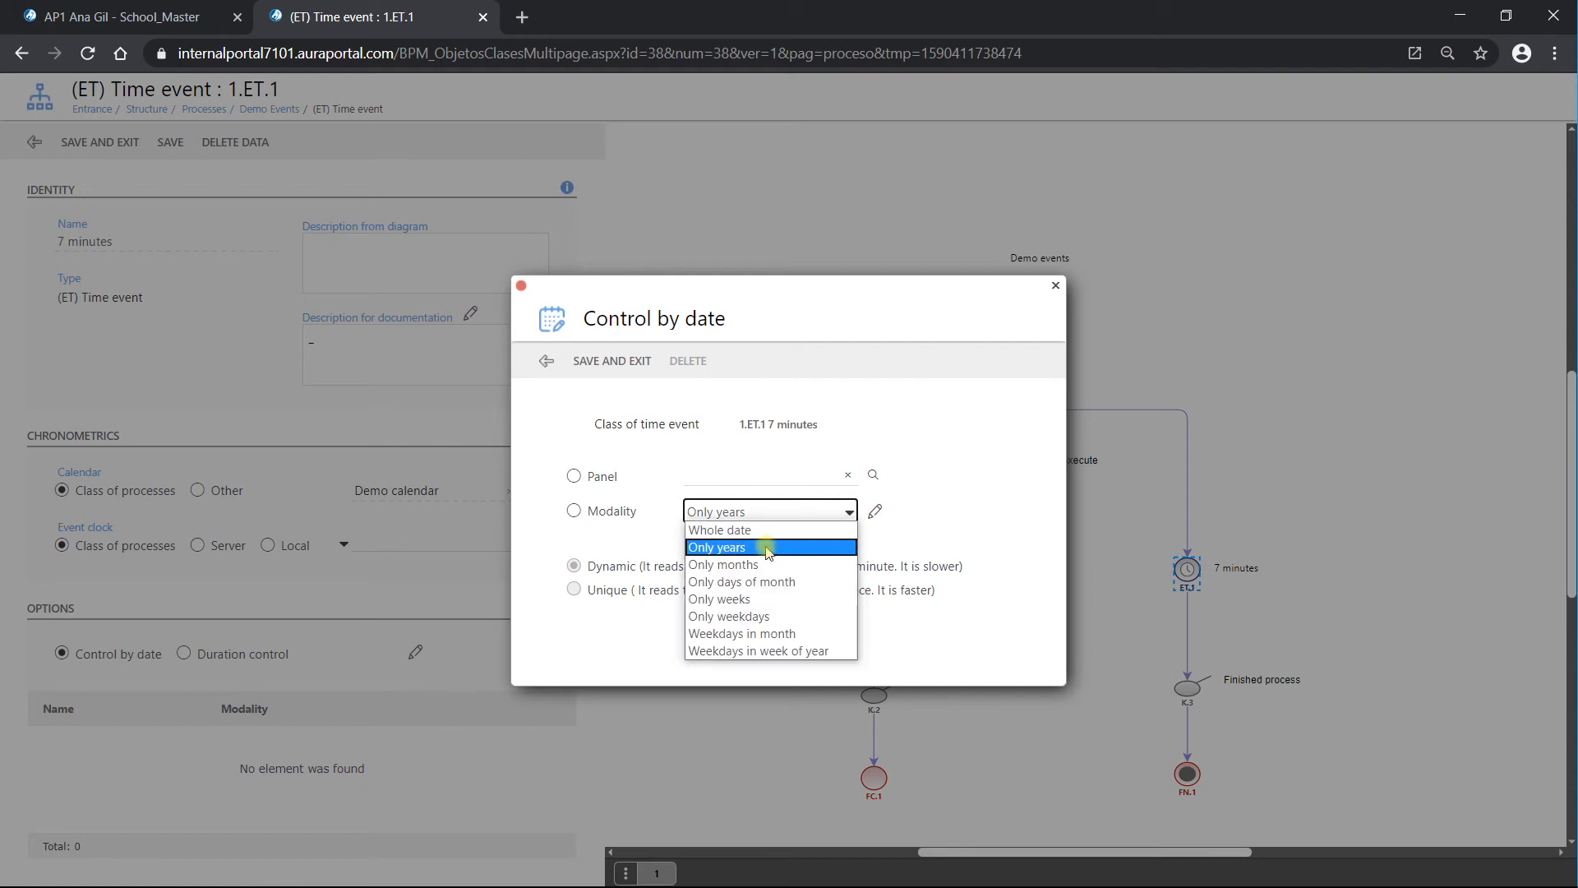
click(731, 548)
click(875, 511)
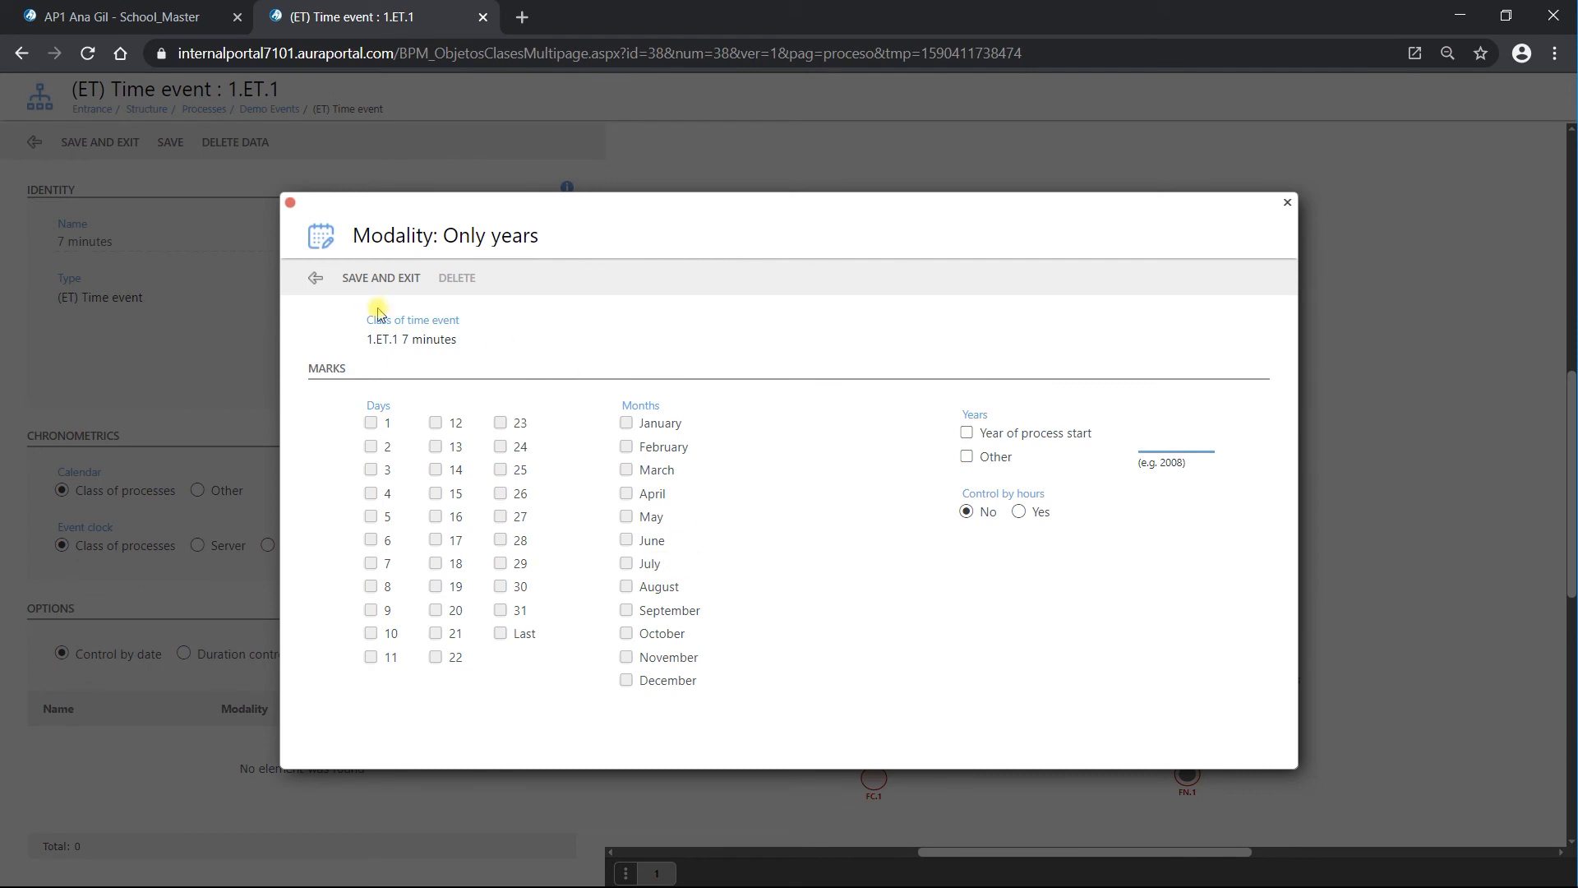
click(313, 284)
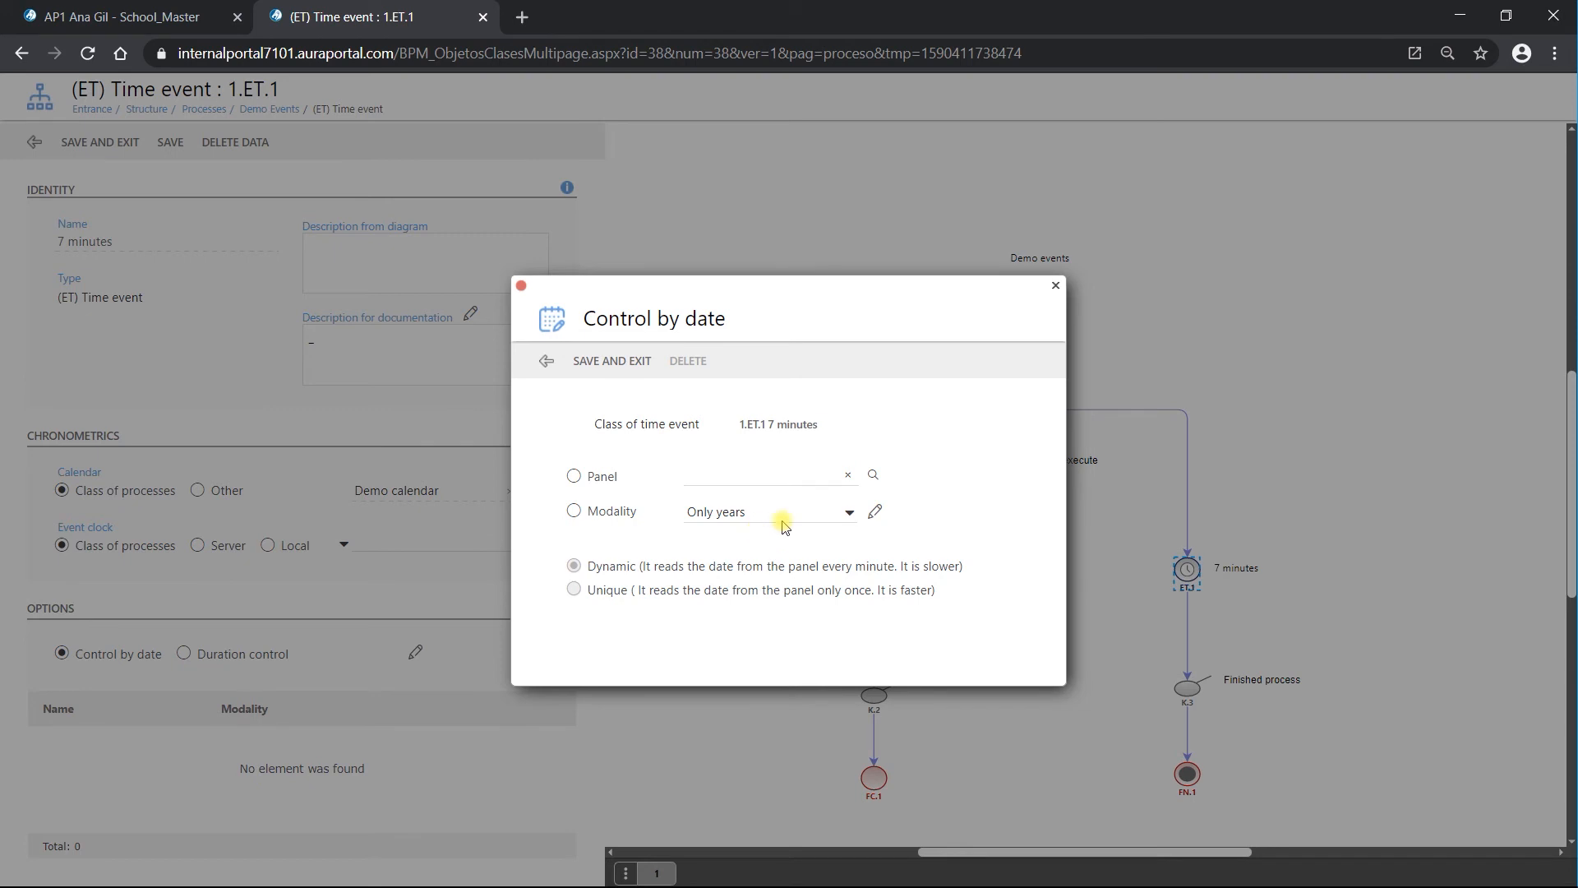
Look through the other date modalities, select Panel as the date source, and leave the Control by date settings.
click(847, 511)
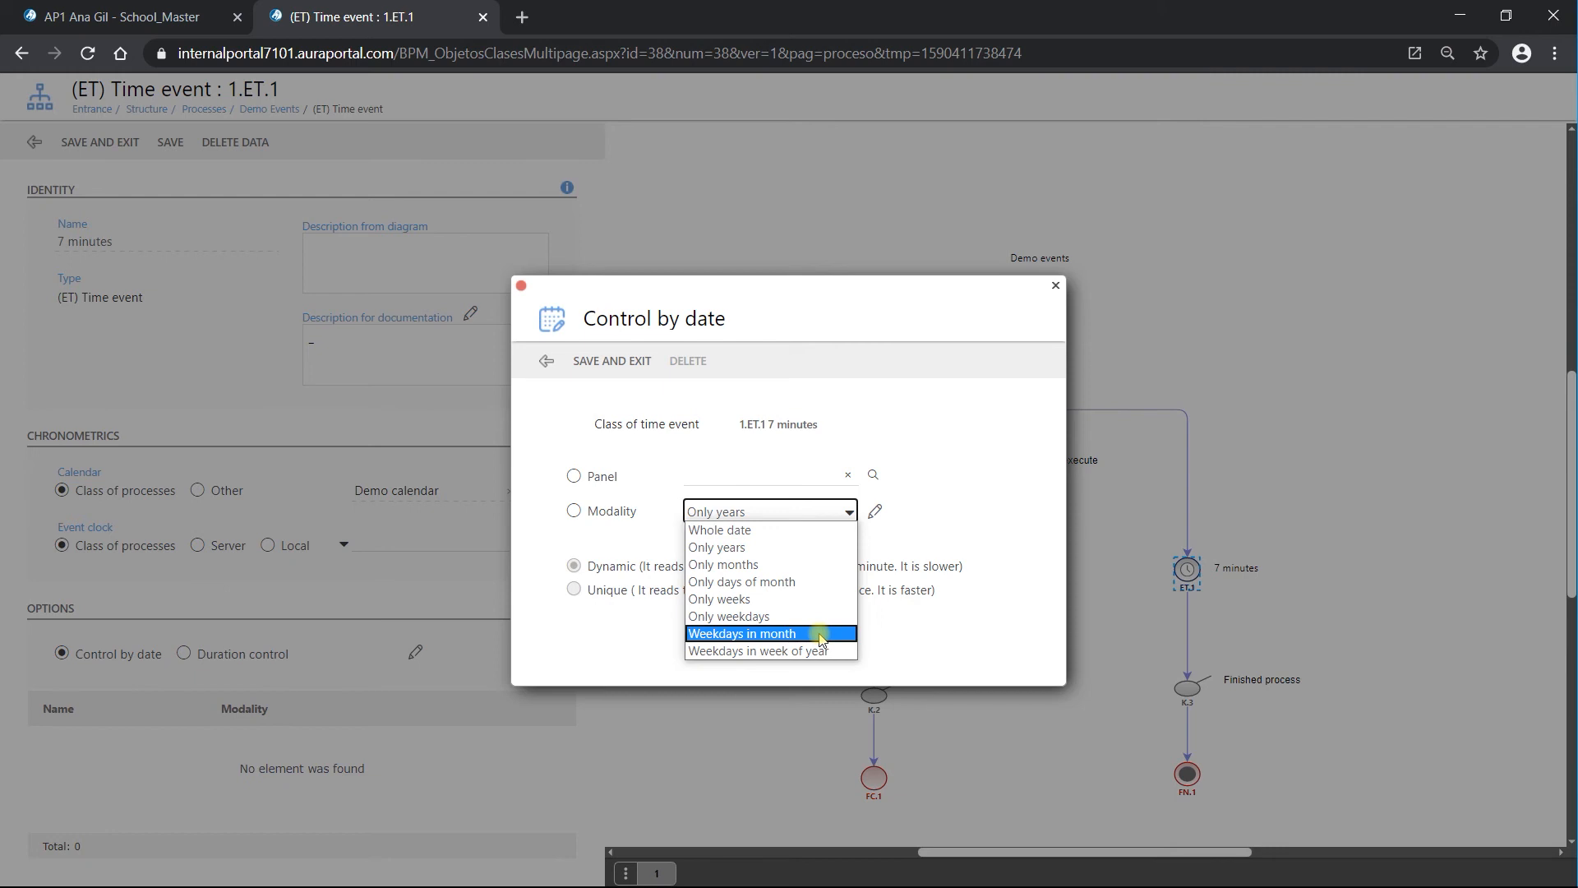
click(912, 645)
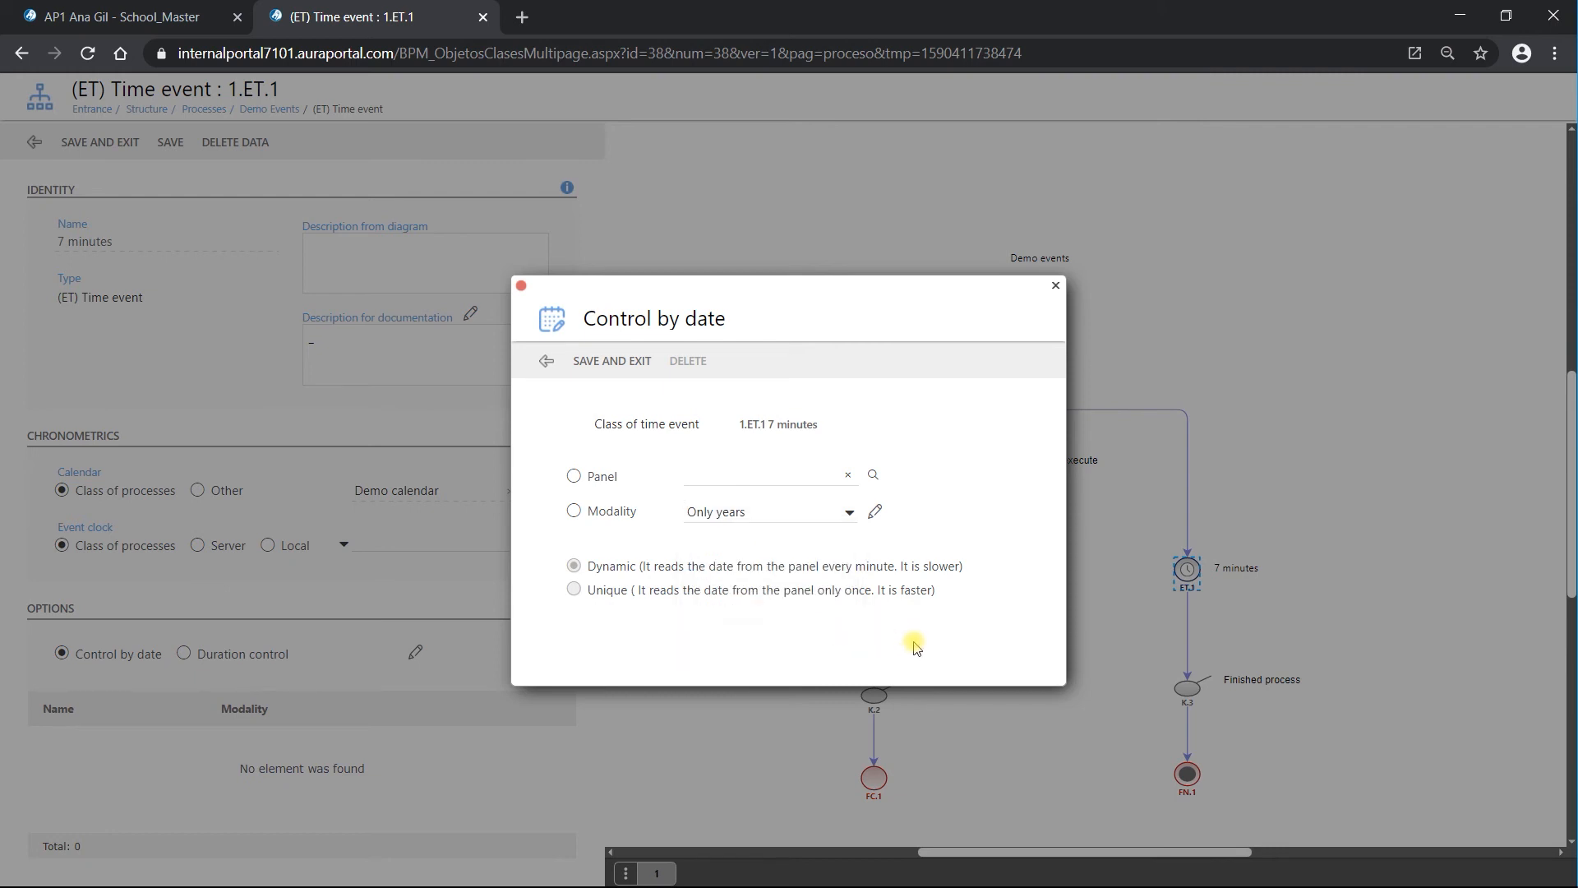
click(574, 477)
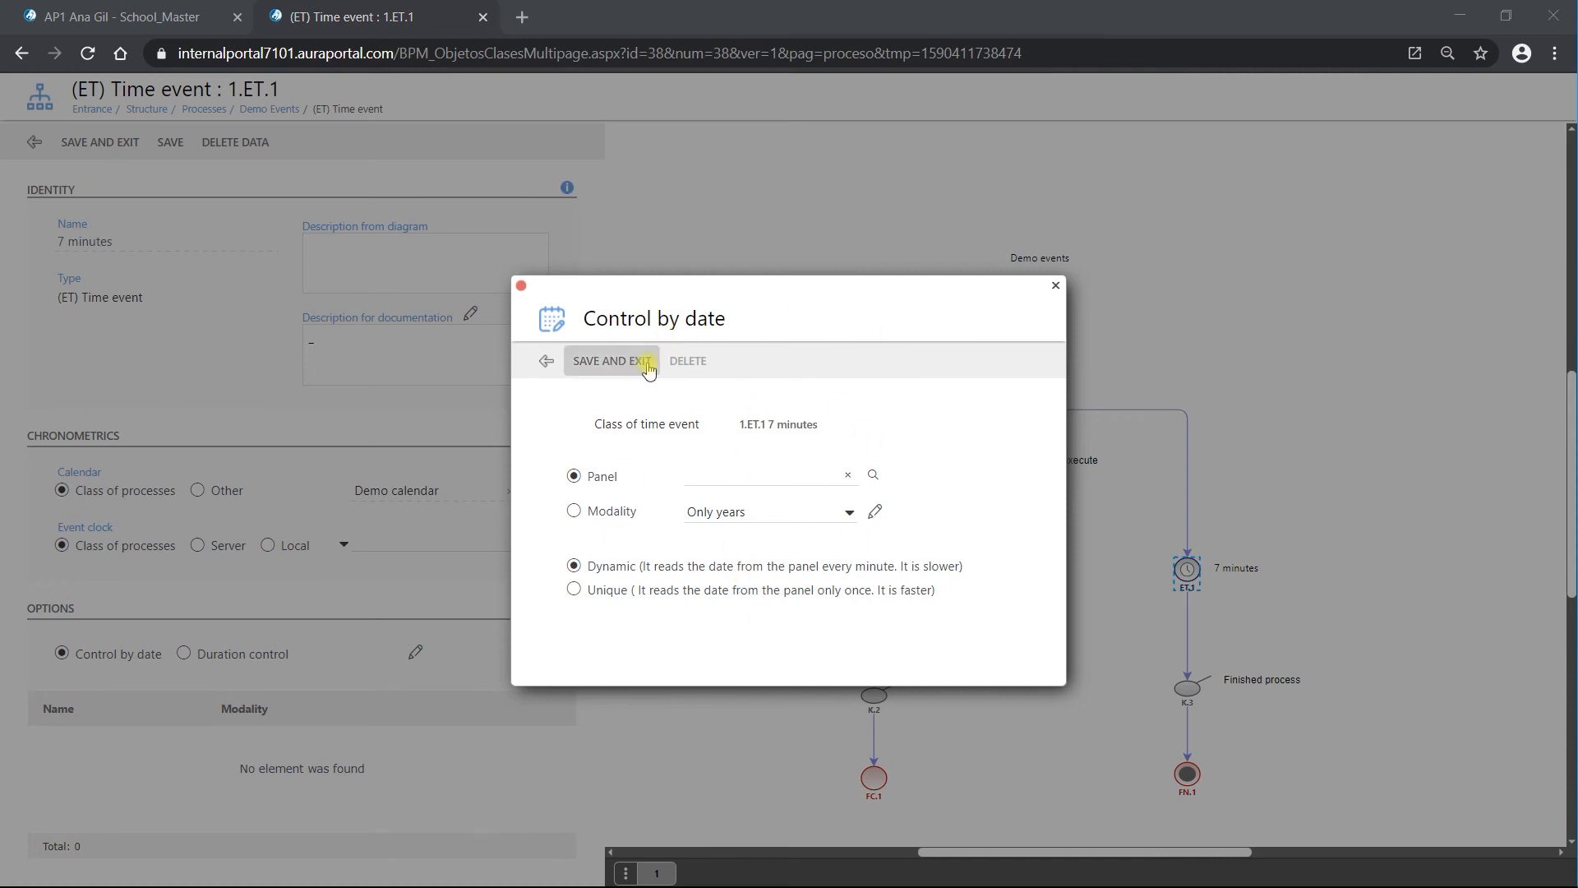
click(530, 298)
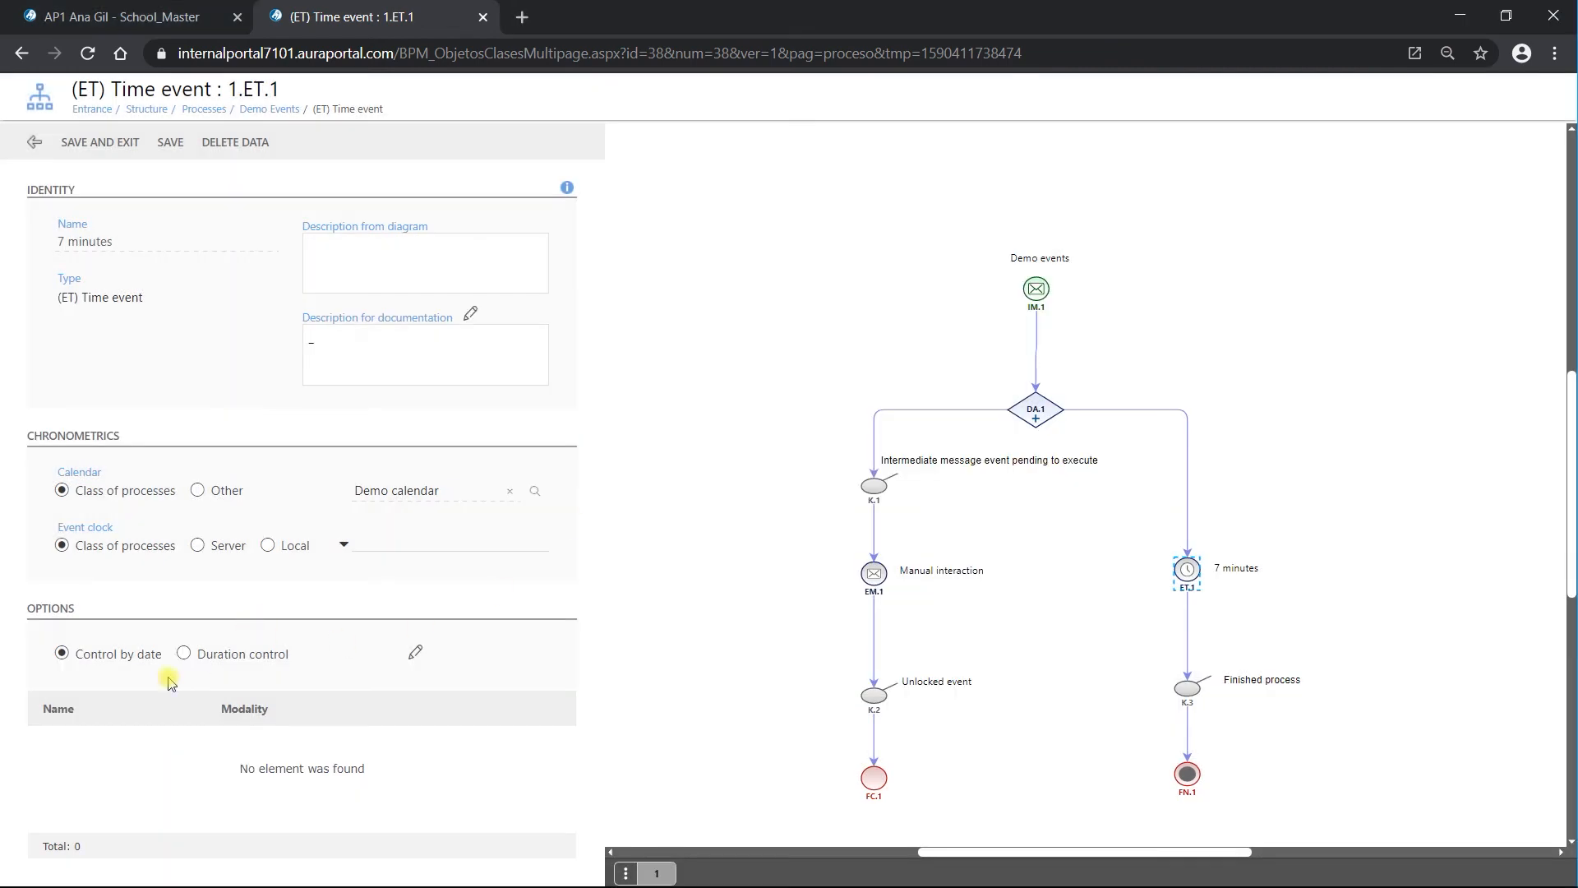
Switch the "7 minutes" time event to Duration control, open its settings, and look through the available units.
click(183, 655)
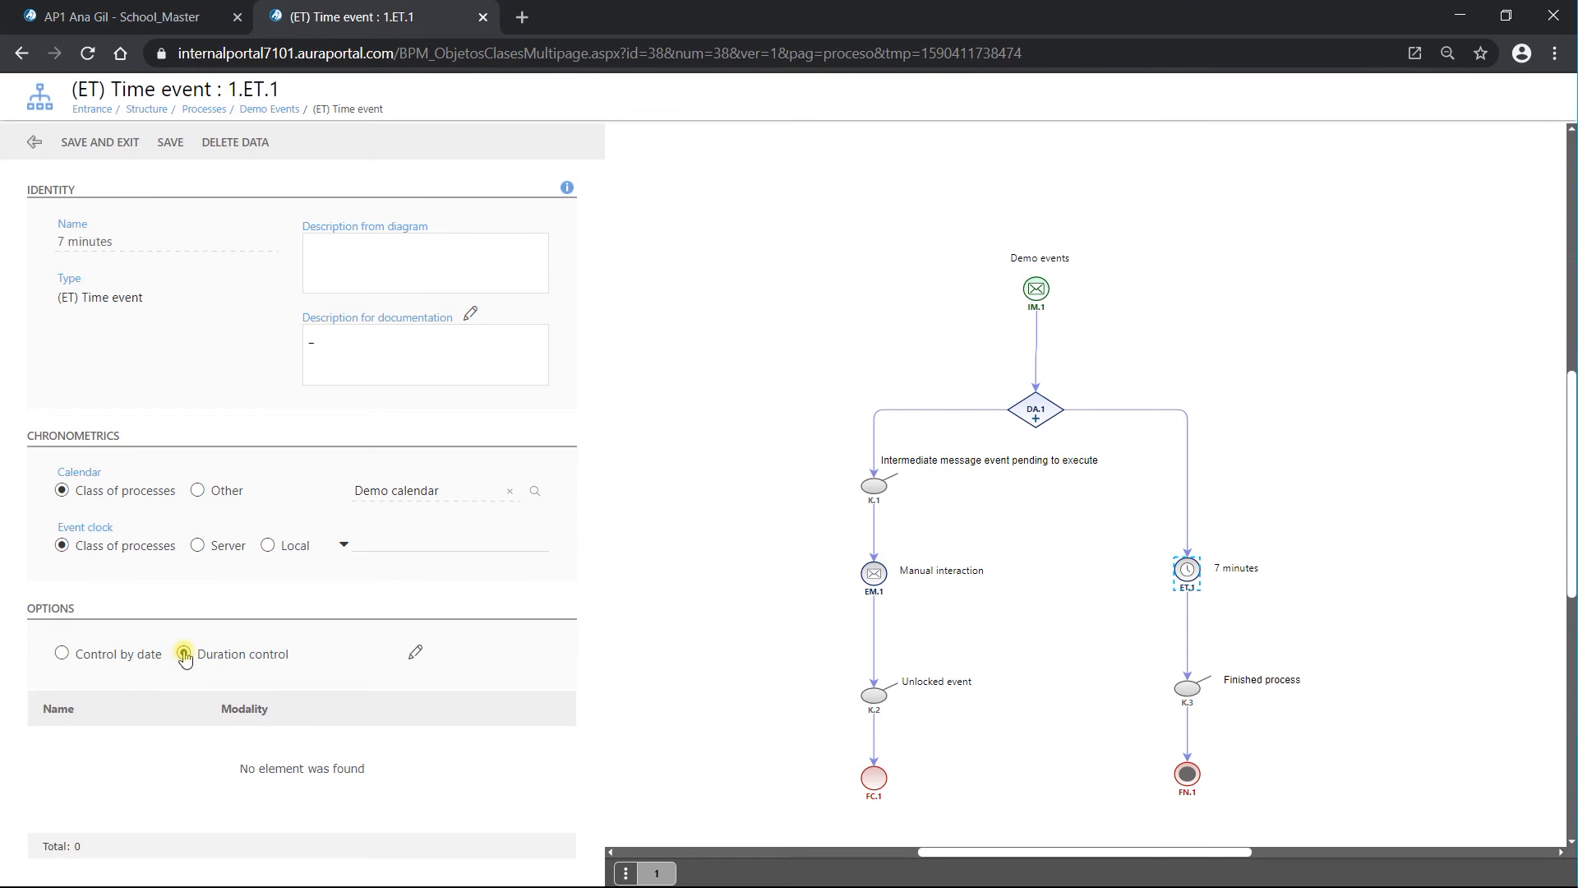
click(416, 655)
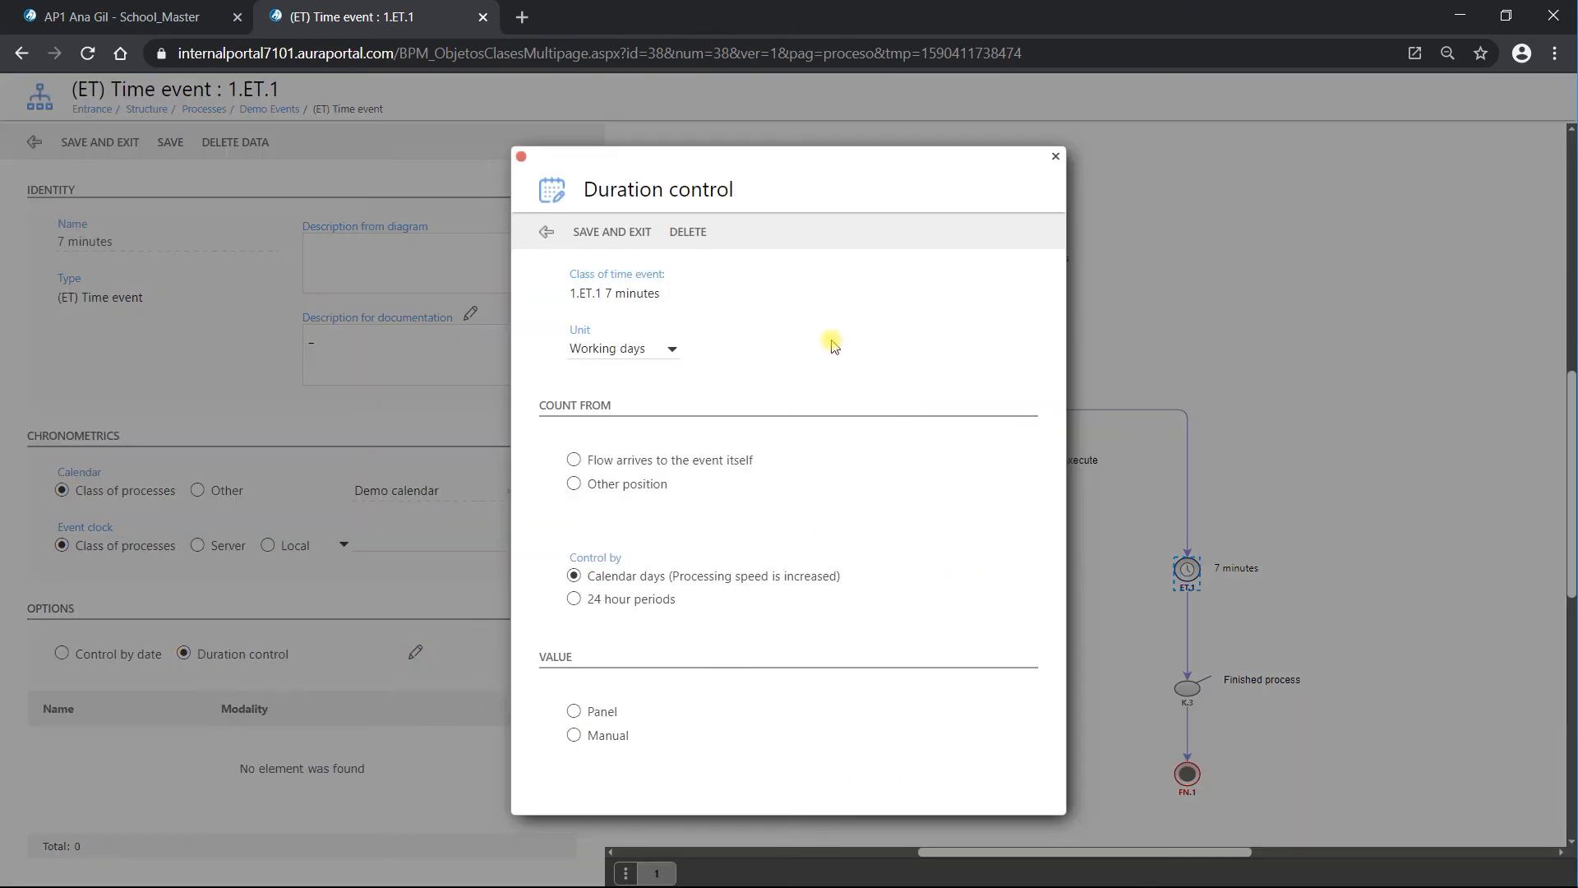
click(673, 350)
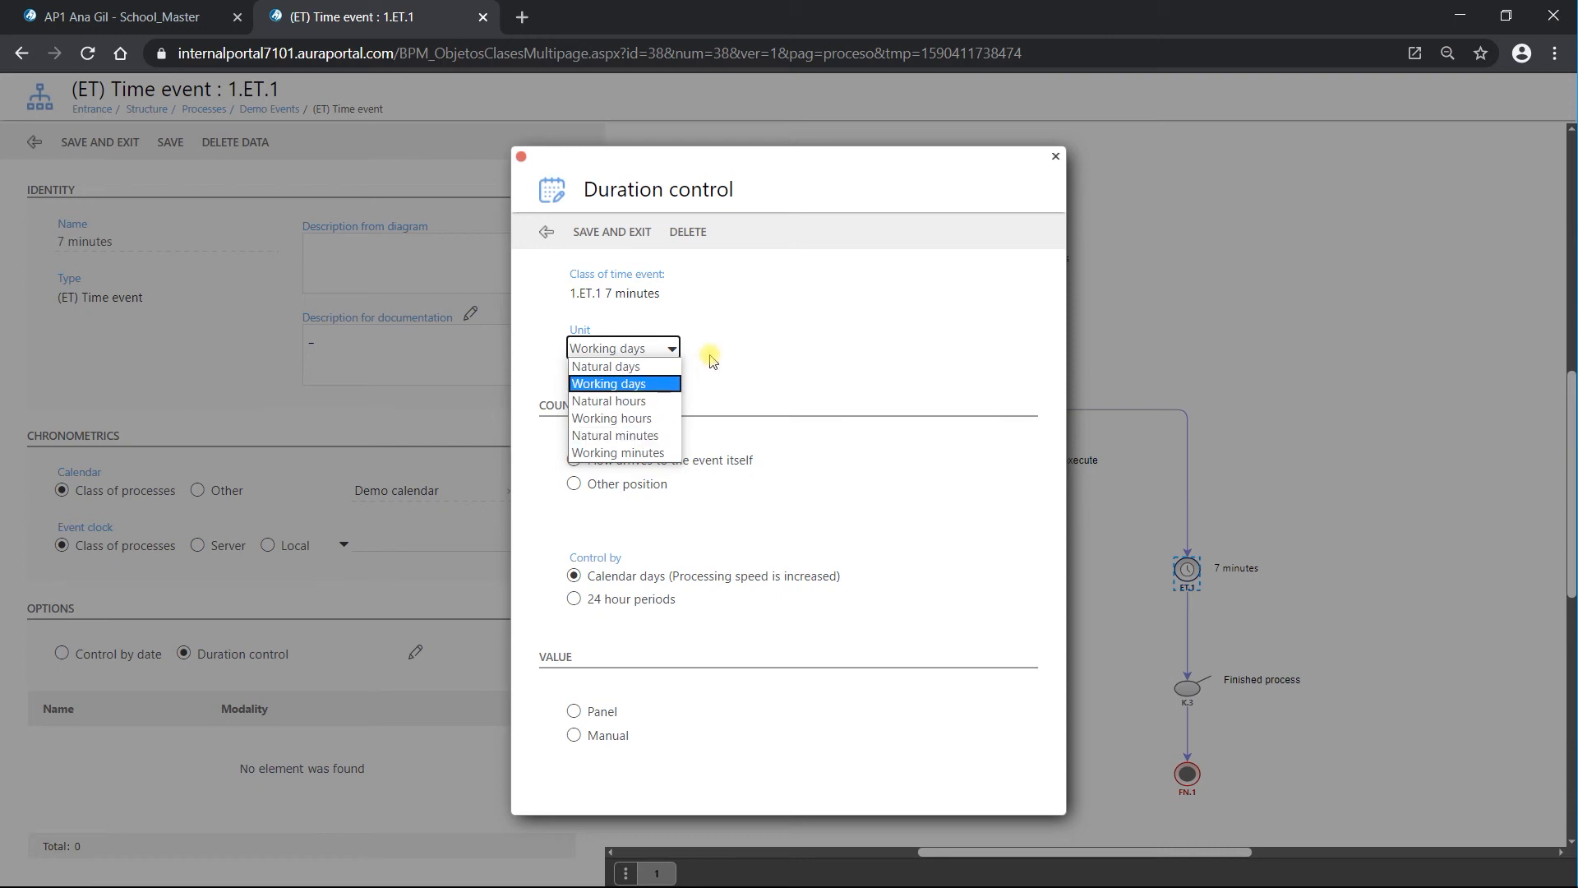
click(779, 372)
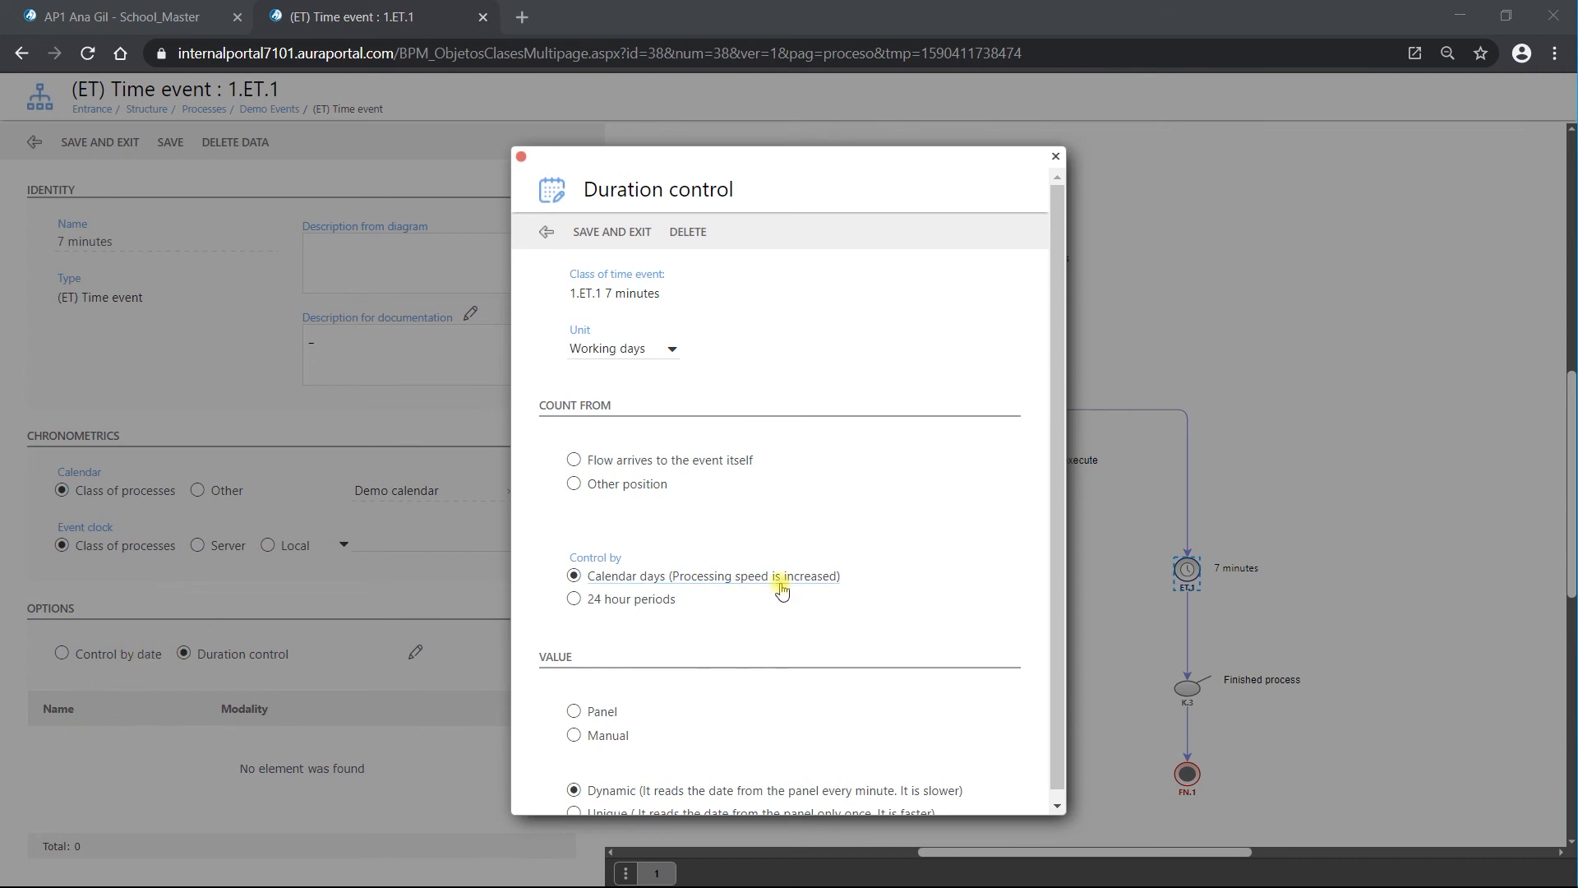
Set the duration to a manual value of 5 Natural minutes, counted from when the flow arrives to the event itself, and save it.
click(672, 348)
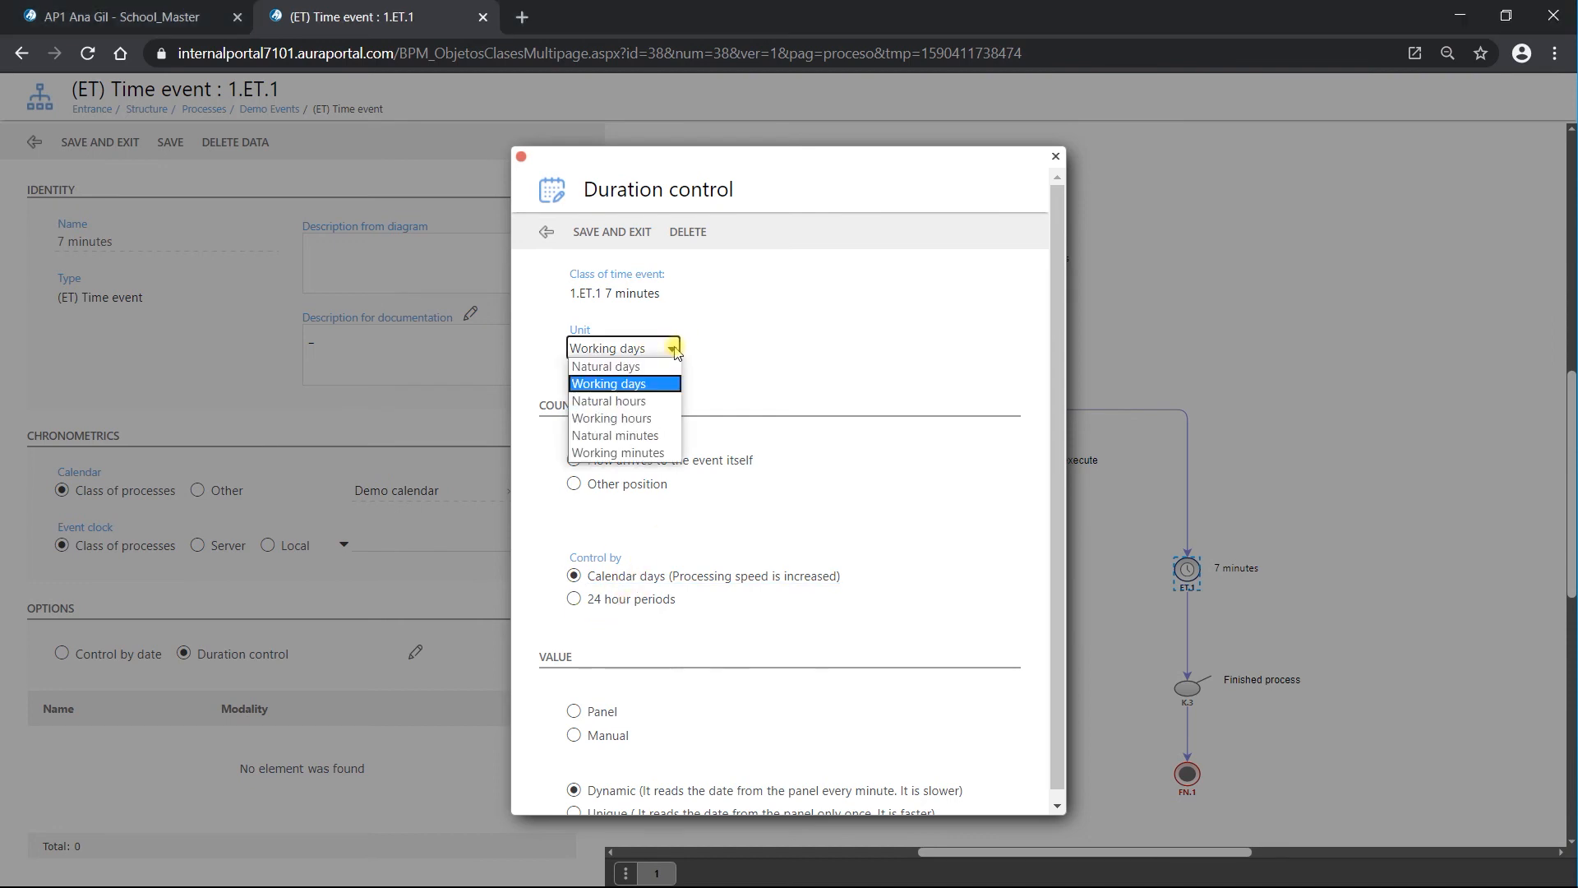
click(671, 436)
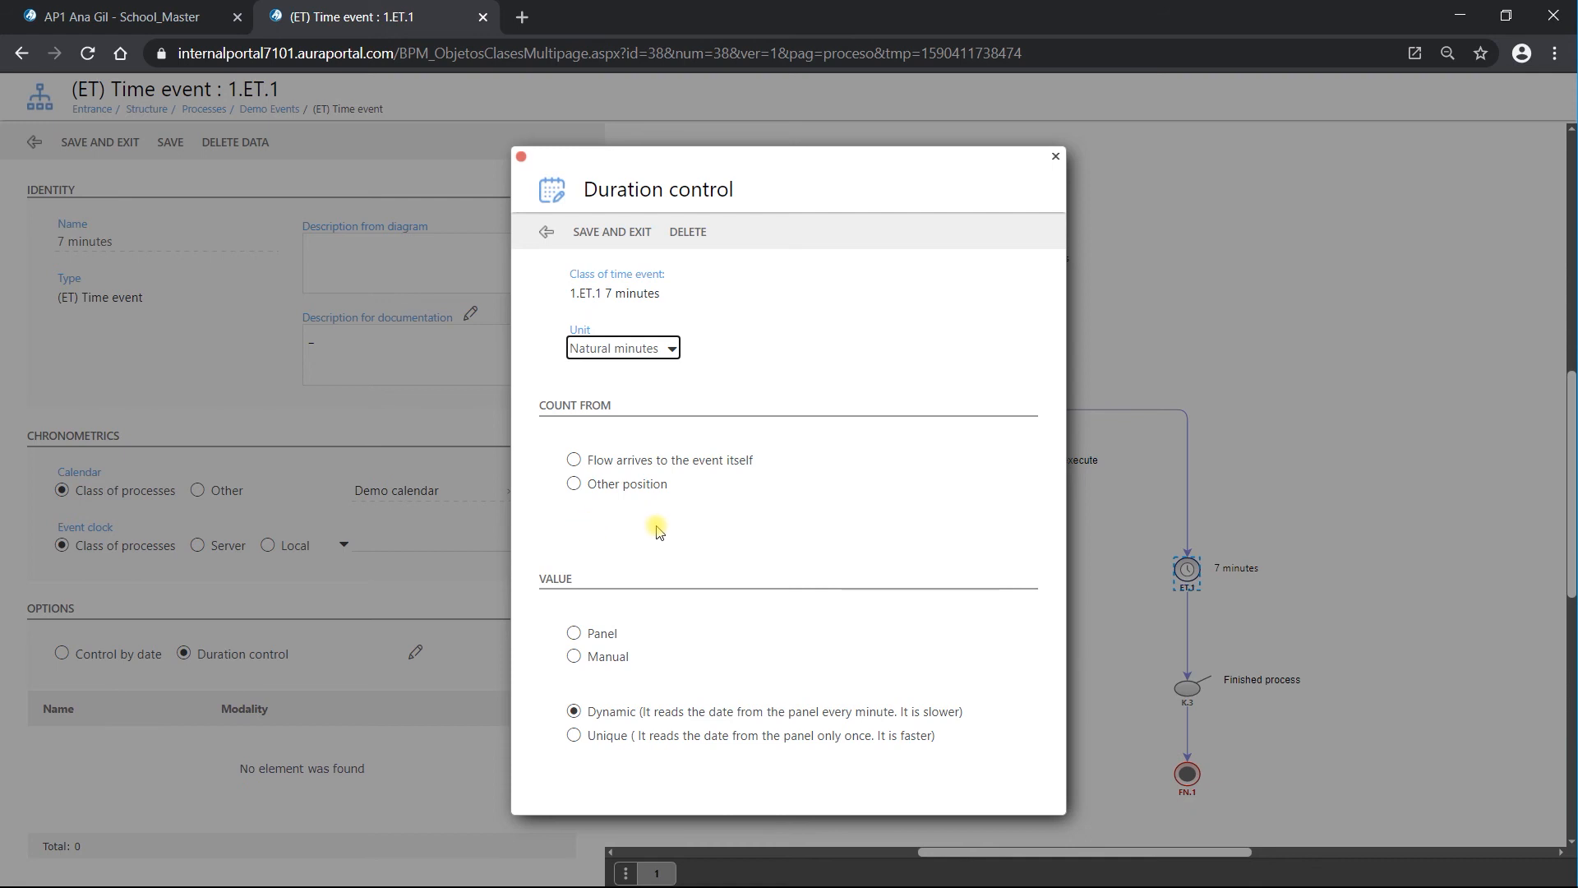
click(574, 459)
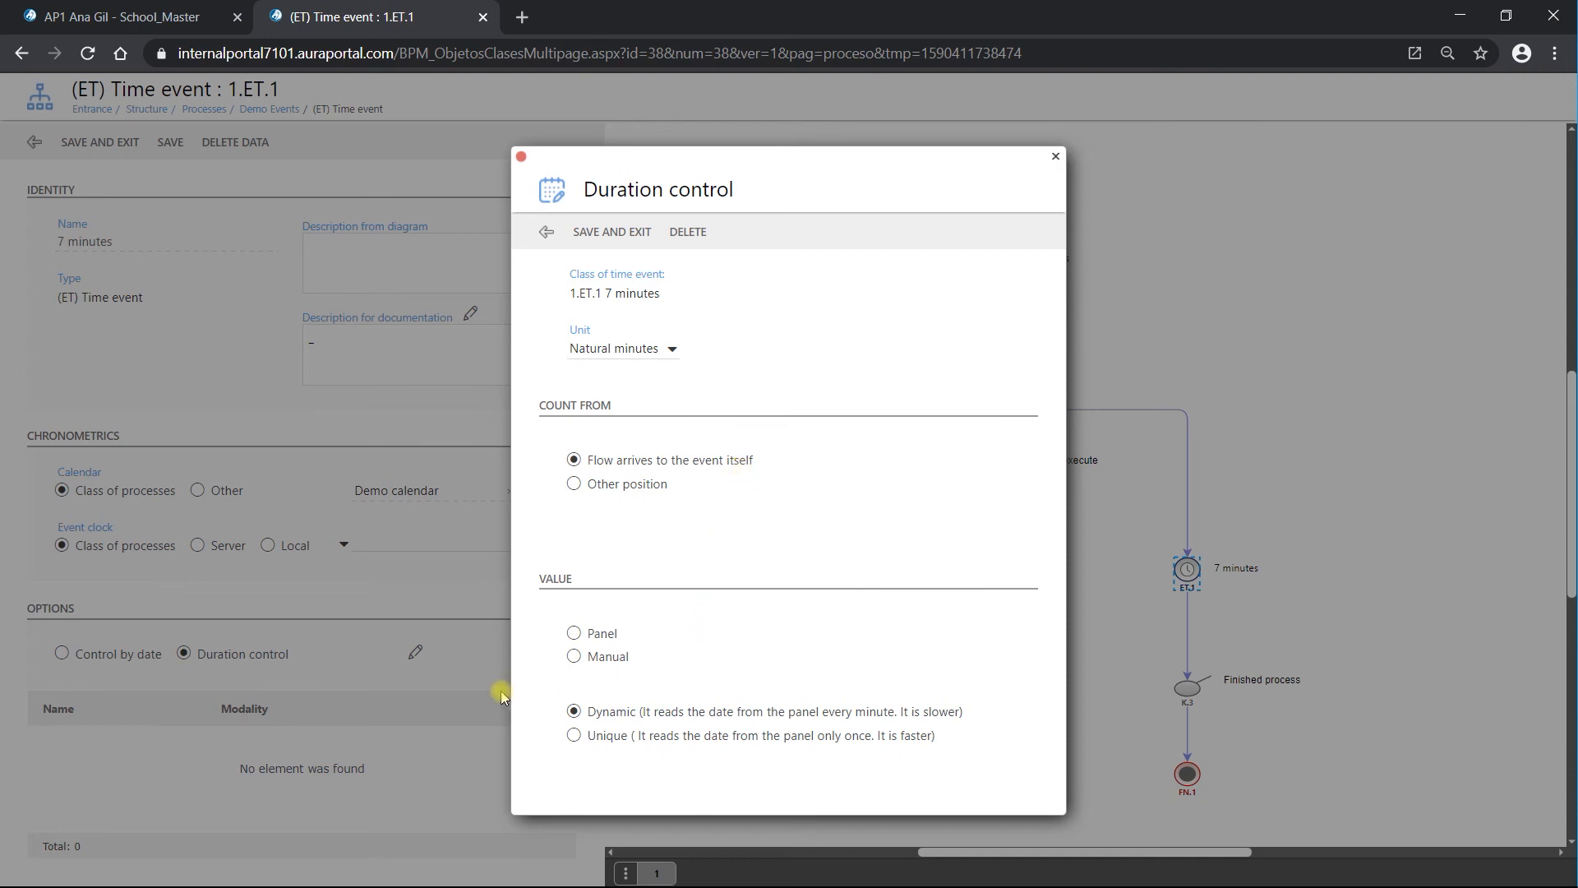
click(574, 656)
click(729, 656)
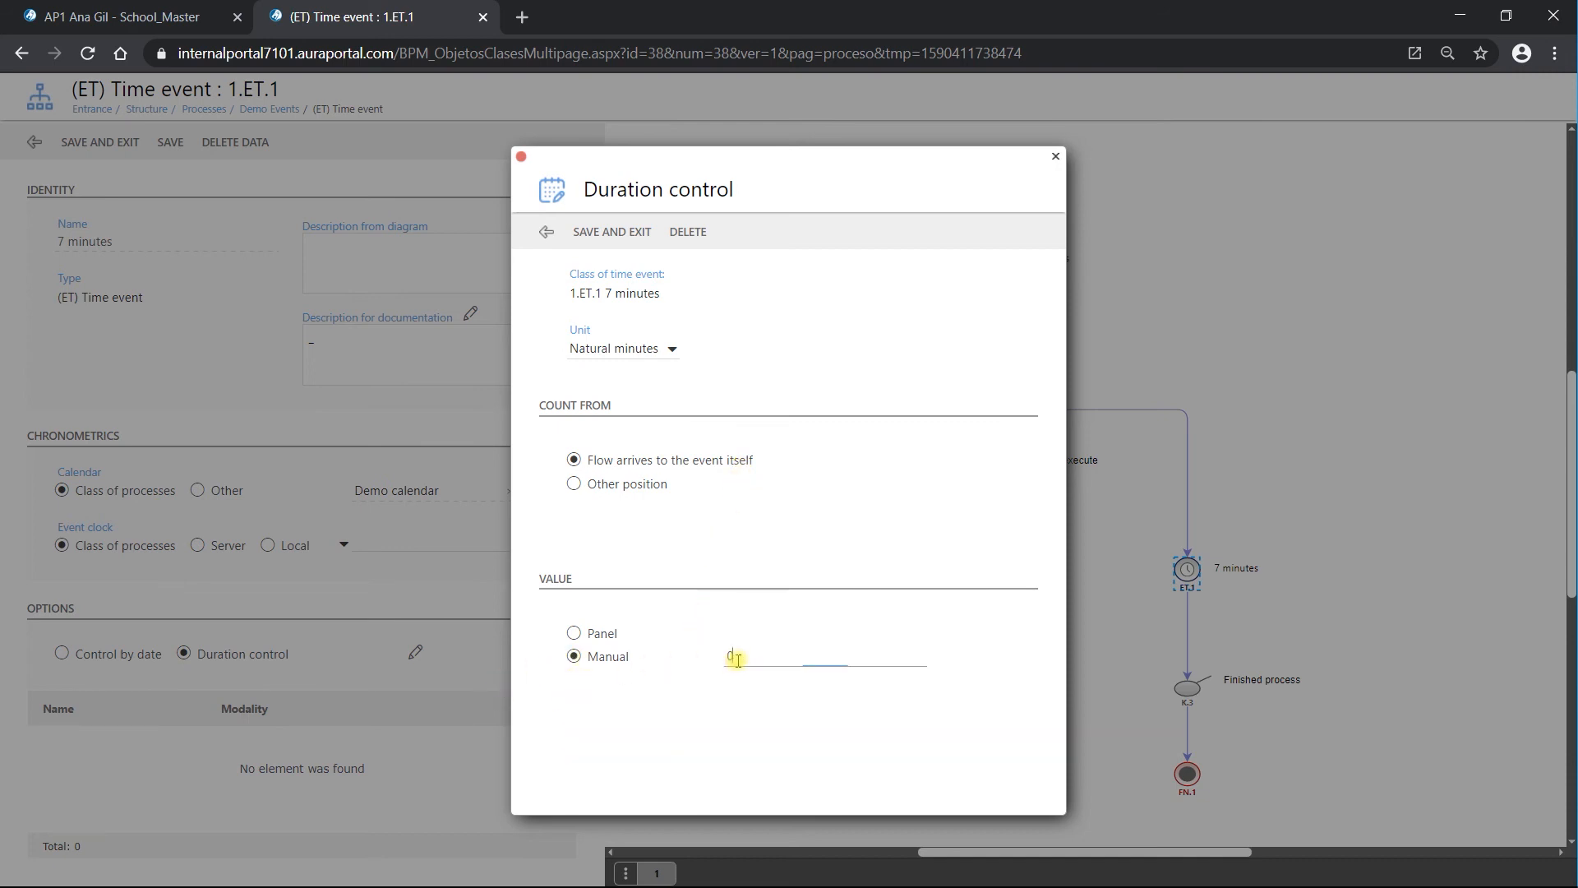
text(5)
click(611, 235)
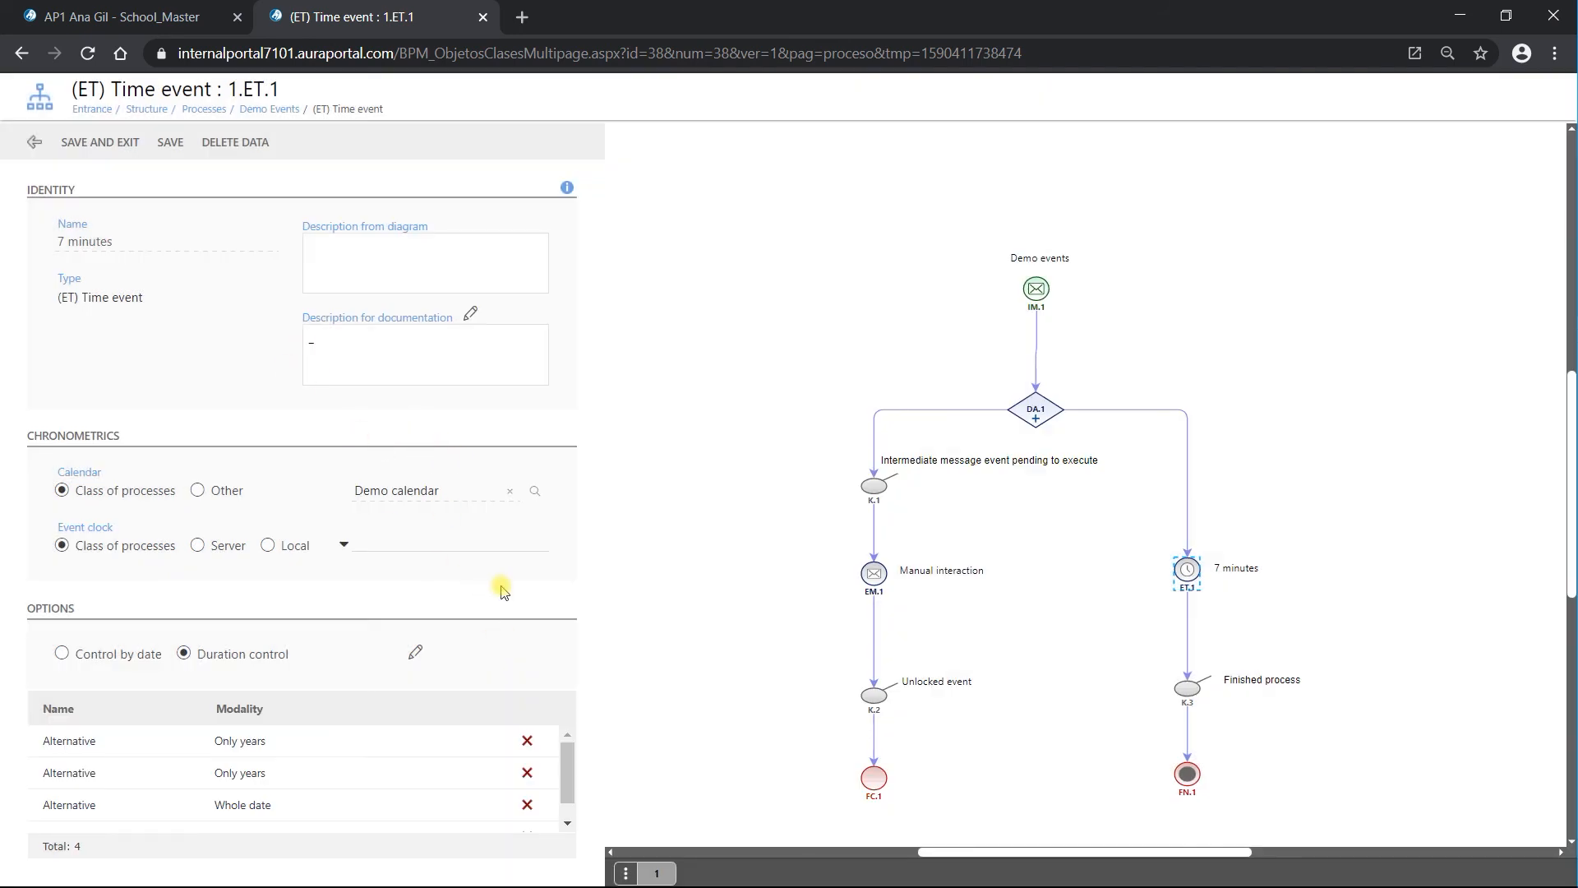
Save and exit the "7 minutes" time event, and open the process's list of spans.
click(100, 146)
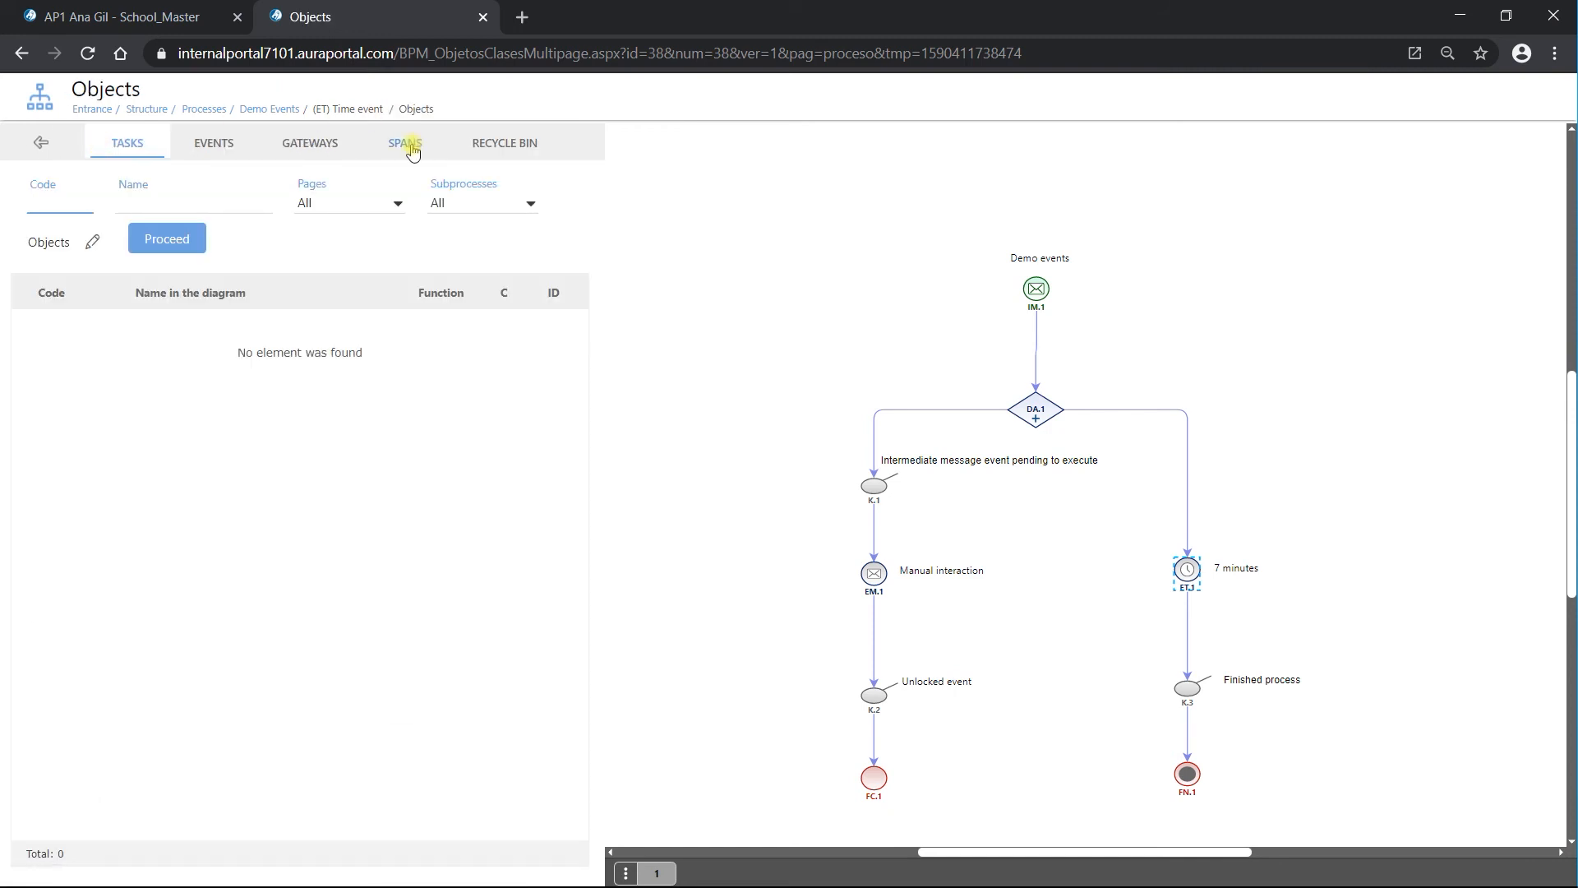
click(407, 145)
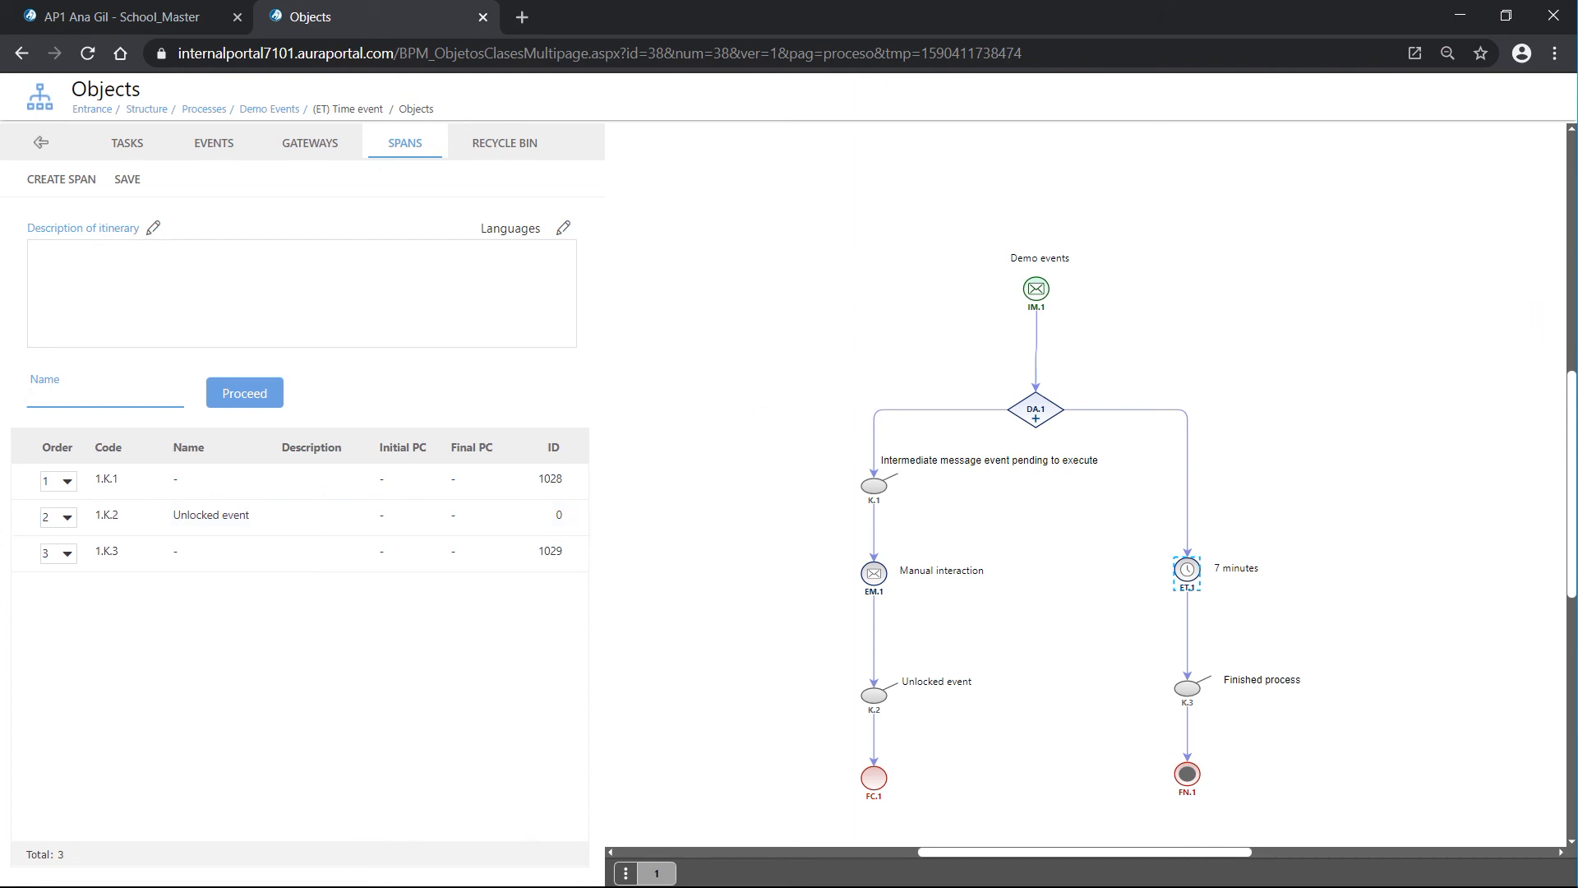
Open point of control 1.K.1 and set its process status to "Intermediate message event pending execution".
double_click(873, 485)
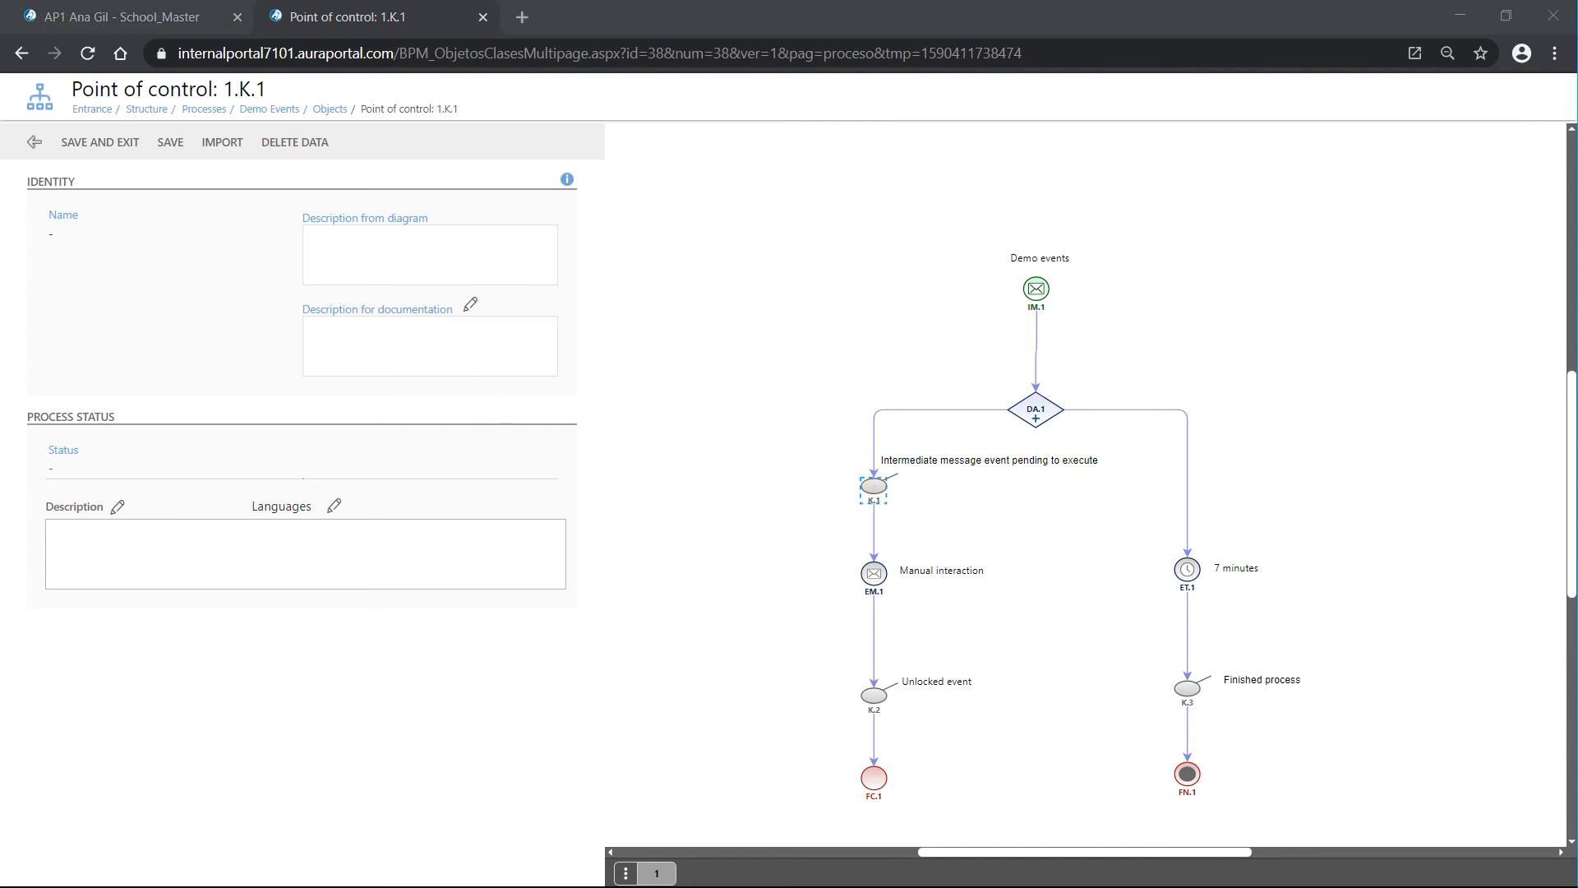
click(78, 467)
drag(78, 467, 40, 471)
text(Intermediate message event pending execution)
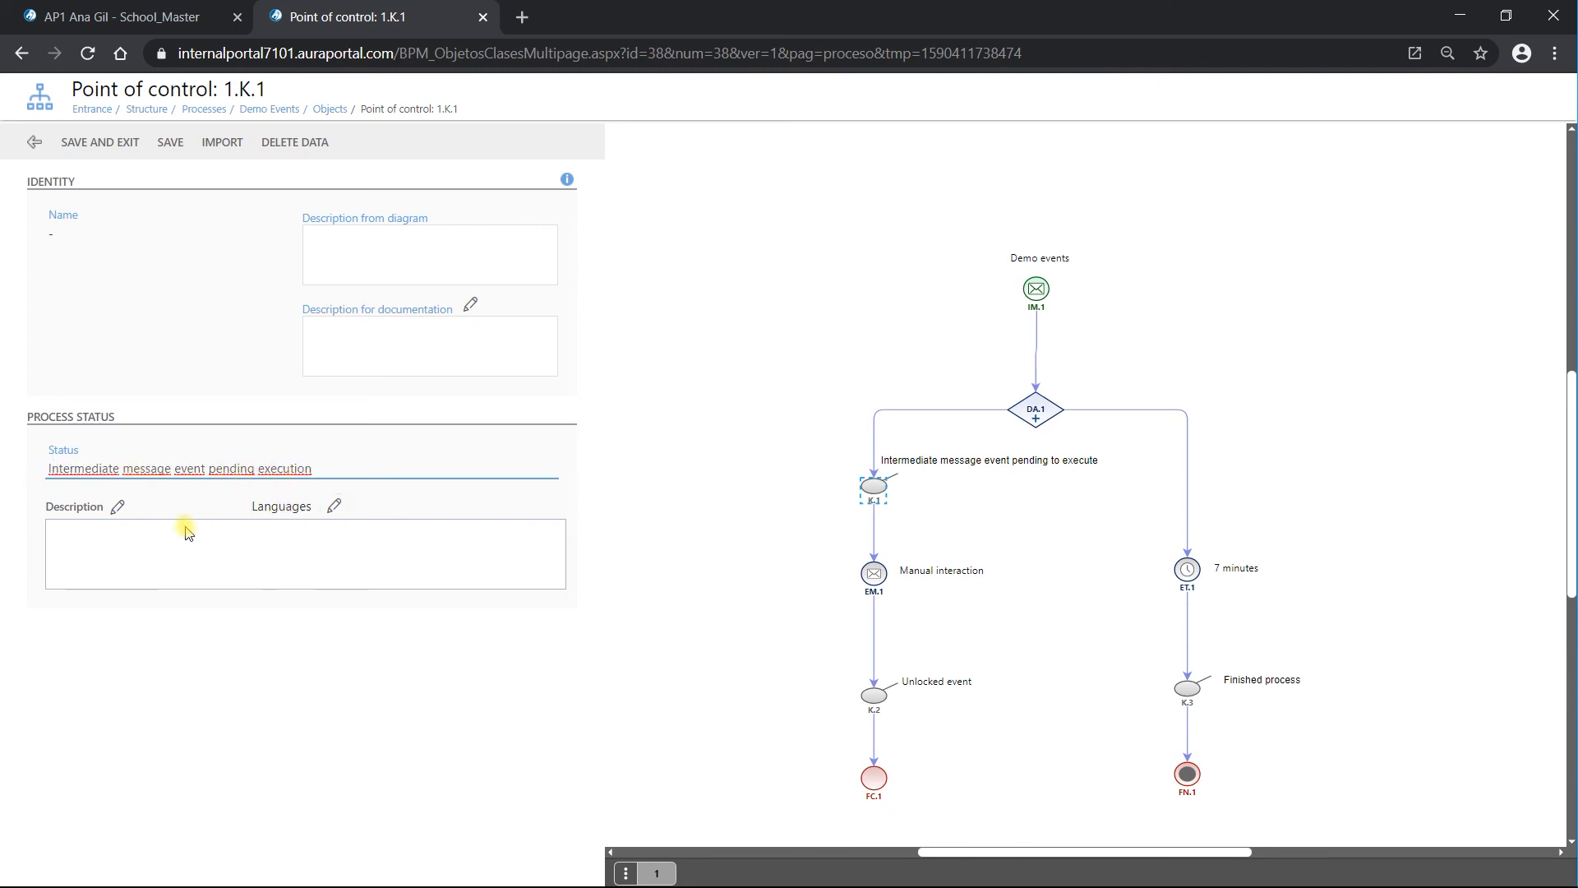
Describe 1.K.1's status as the flow awaiting in the intermediate message event until unblocked through ´My tasks´ or a web service, and save and exit.
click(118, 505)
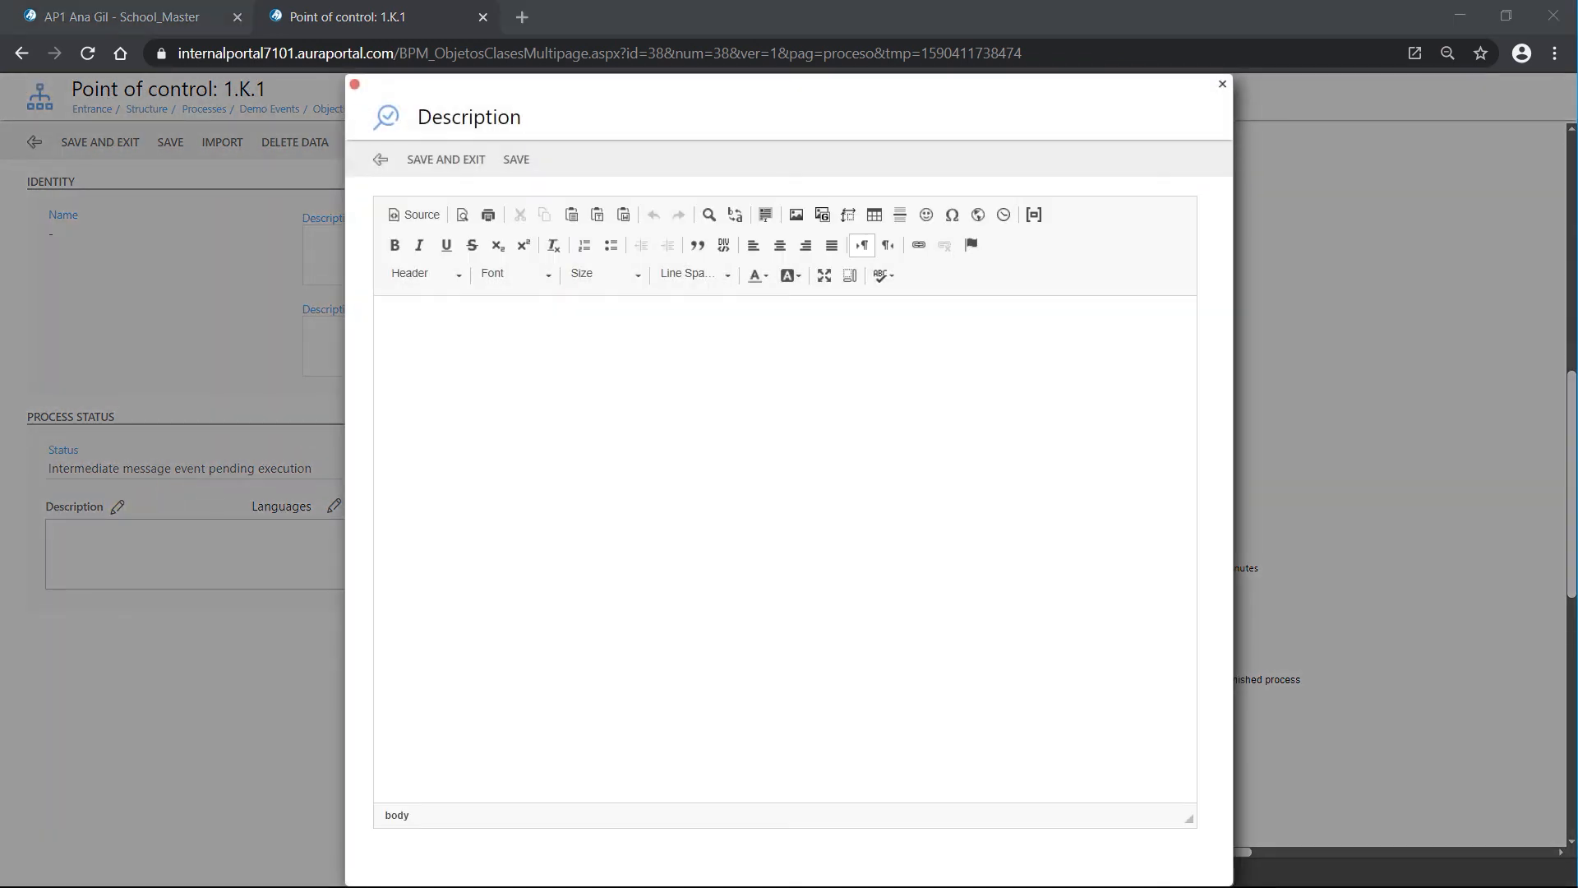
click(549, 373)
text(The current flow has left the start event and is awaiting in the intermediate message event. Until you go to ´My tasks´ and act in the process, the process won´t be unblocked. You can also unblock it via a web service, but we will learn about this later on.)
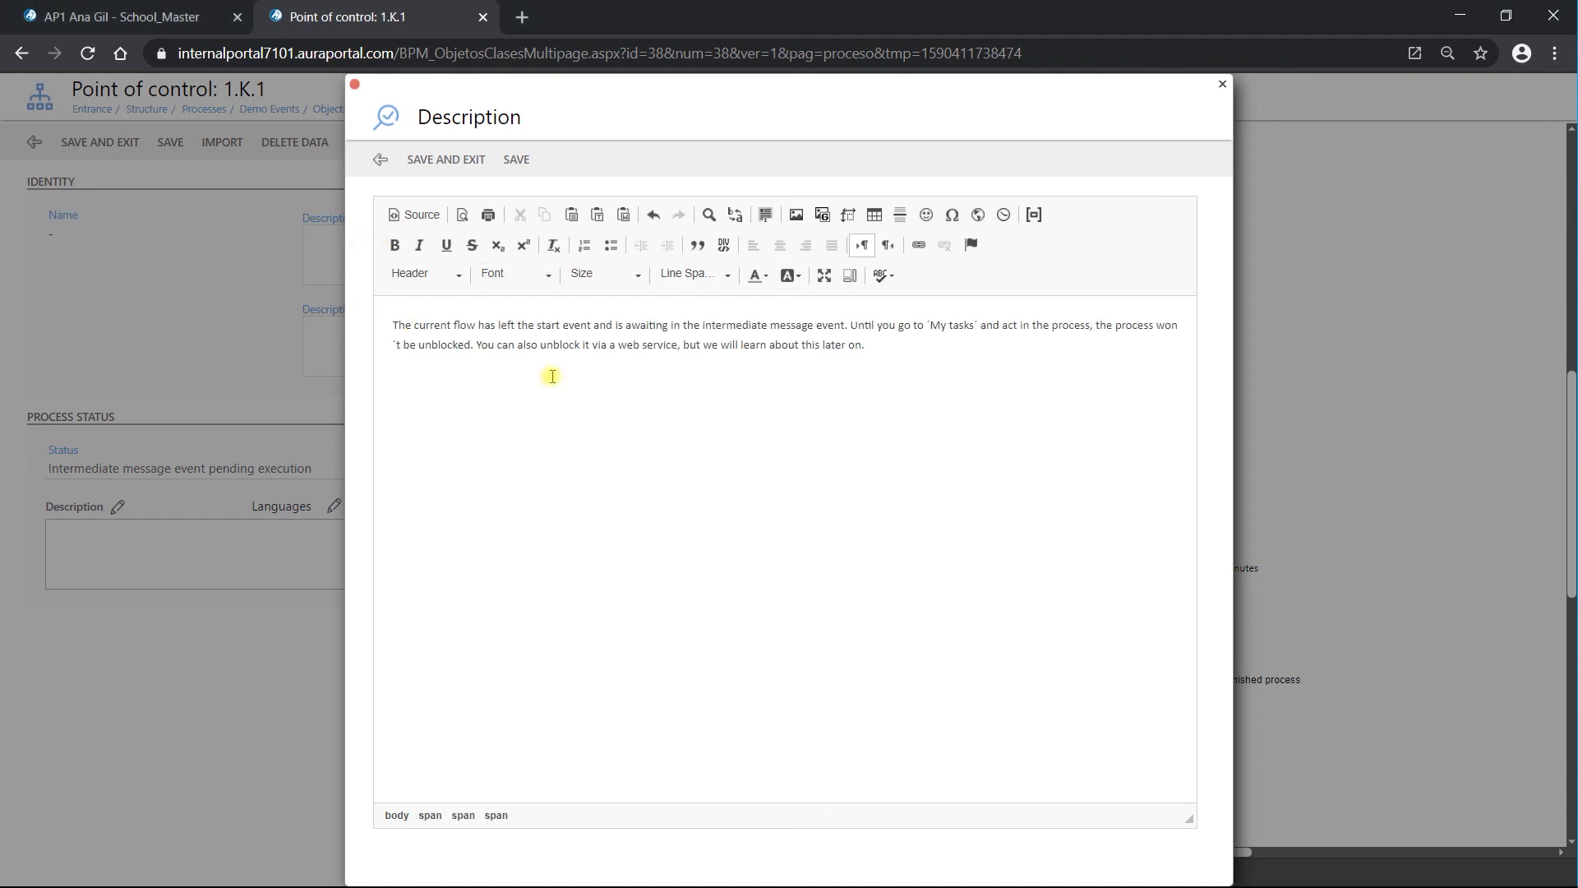
click(452, 161)
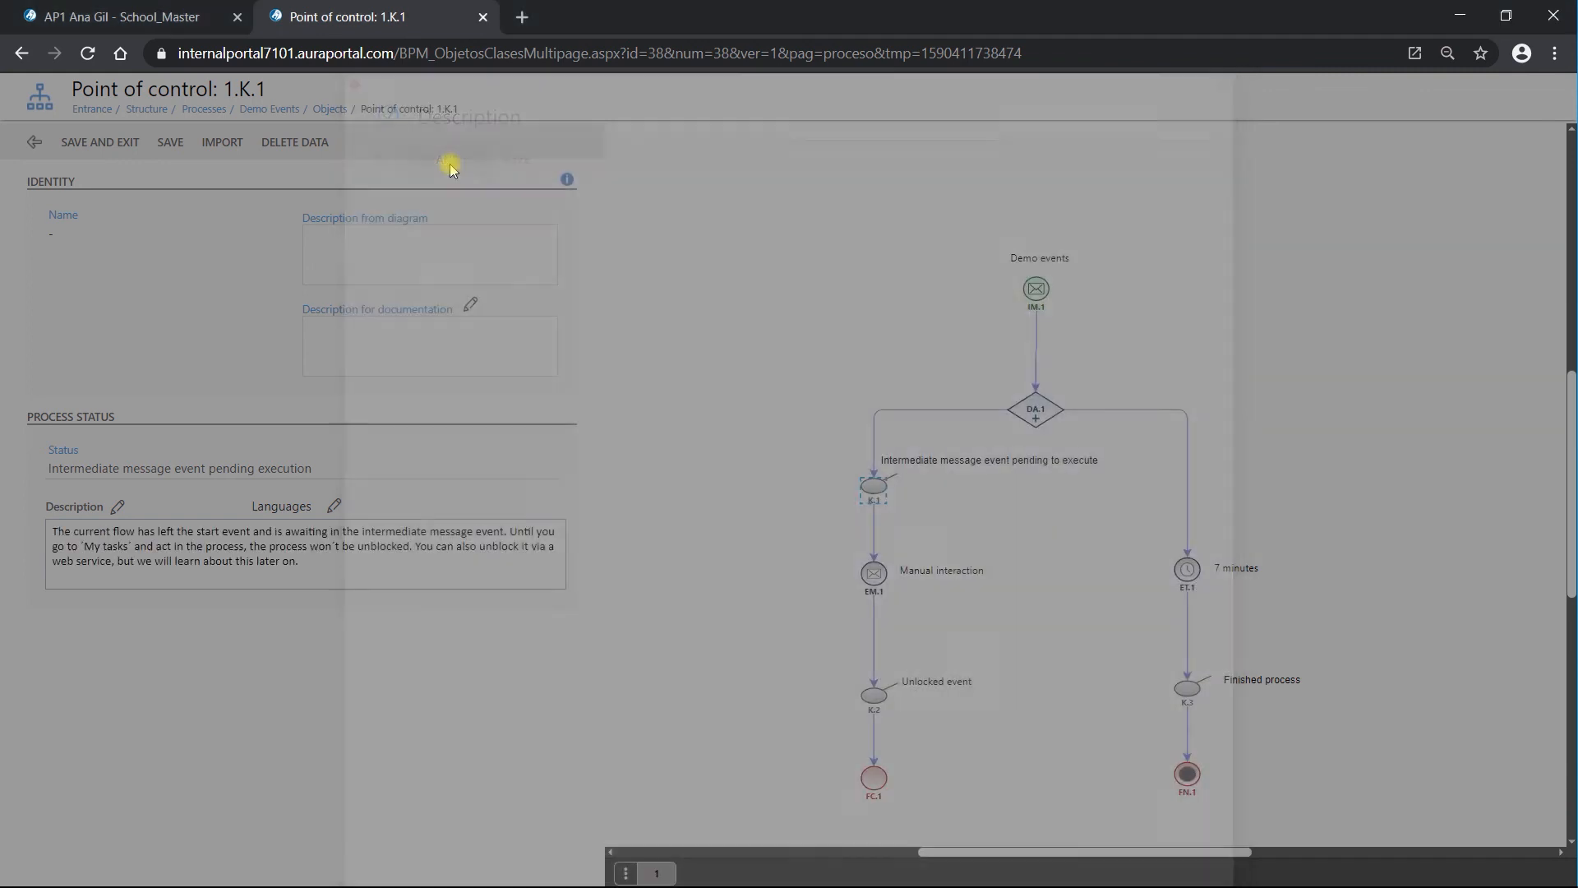
click(121, 145)
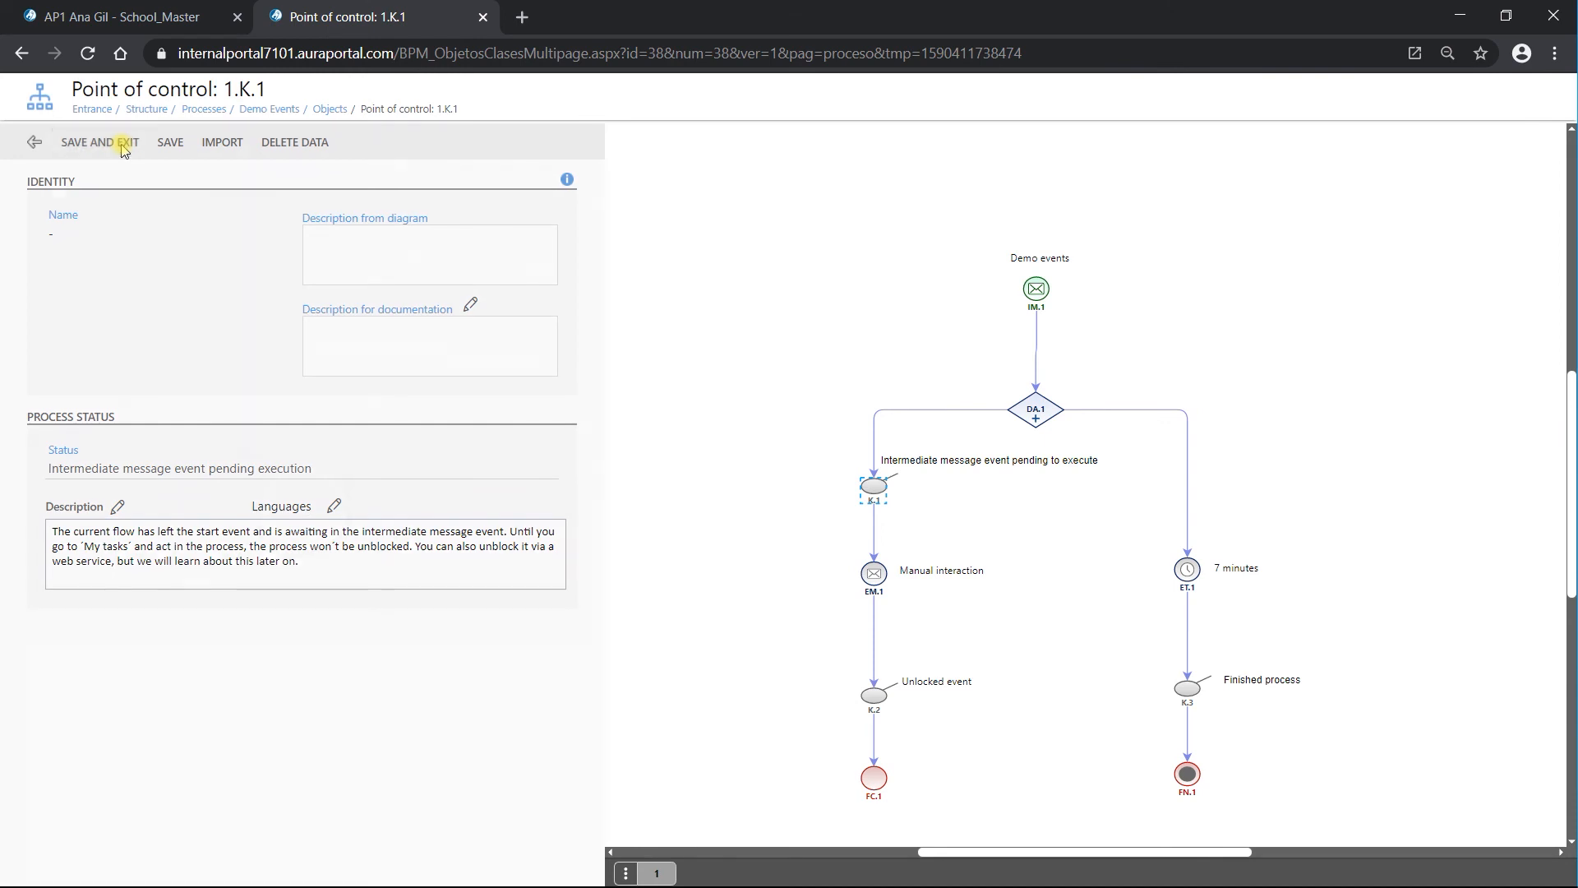
Give point of control 1.K.2 a status description congratulating on unblocking the process and noting automatic reactivation until the process finishes, and save and exit.
click(278, 491)
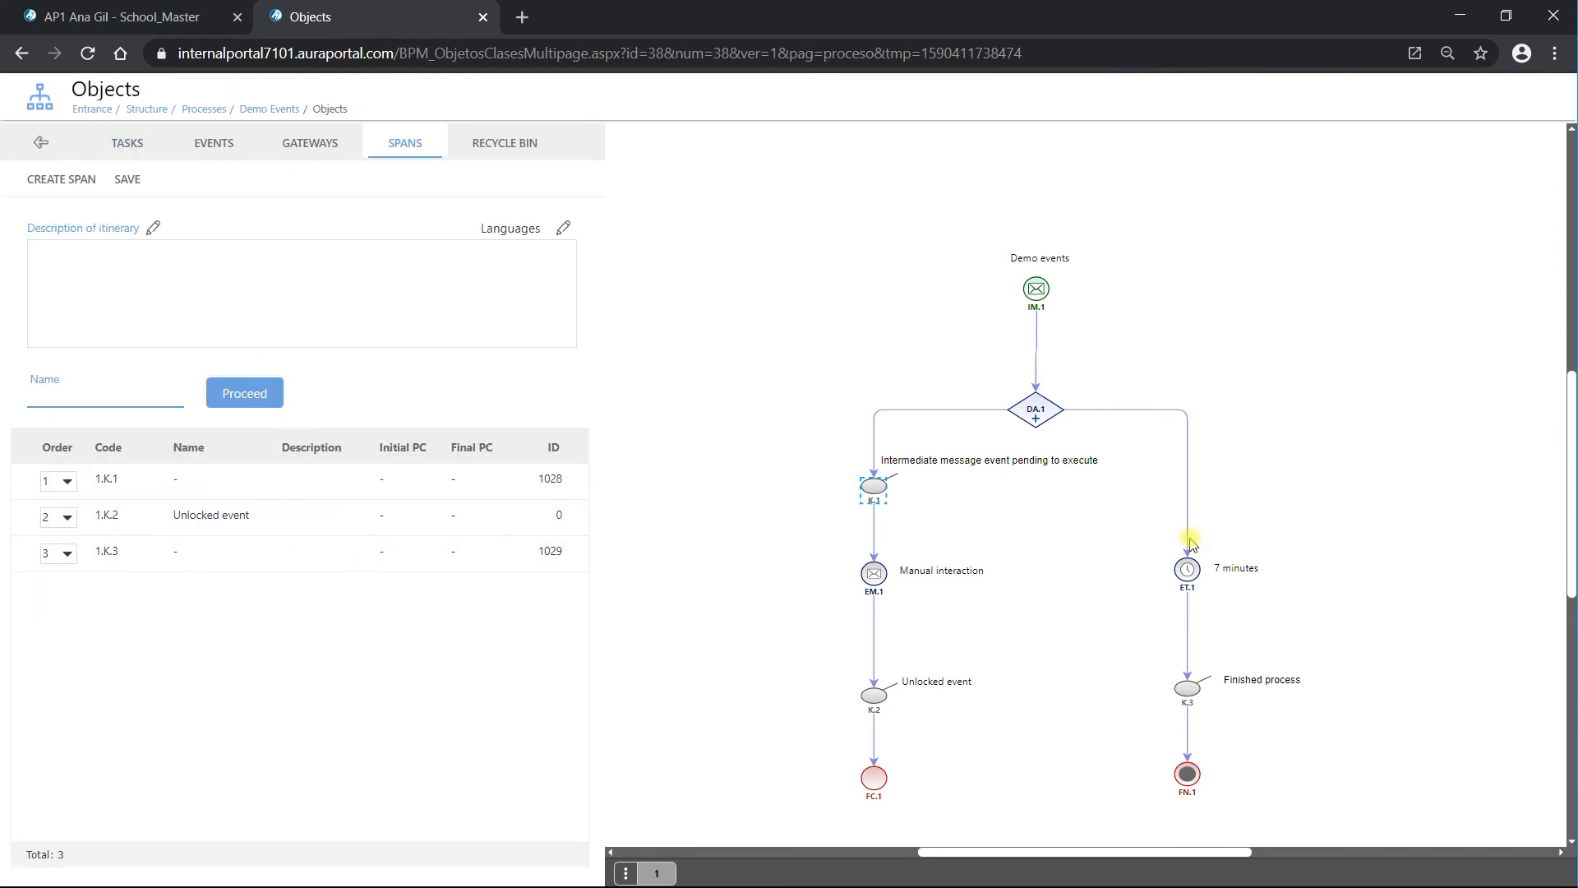
double_click(260, 514)
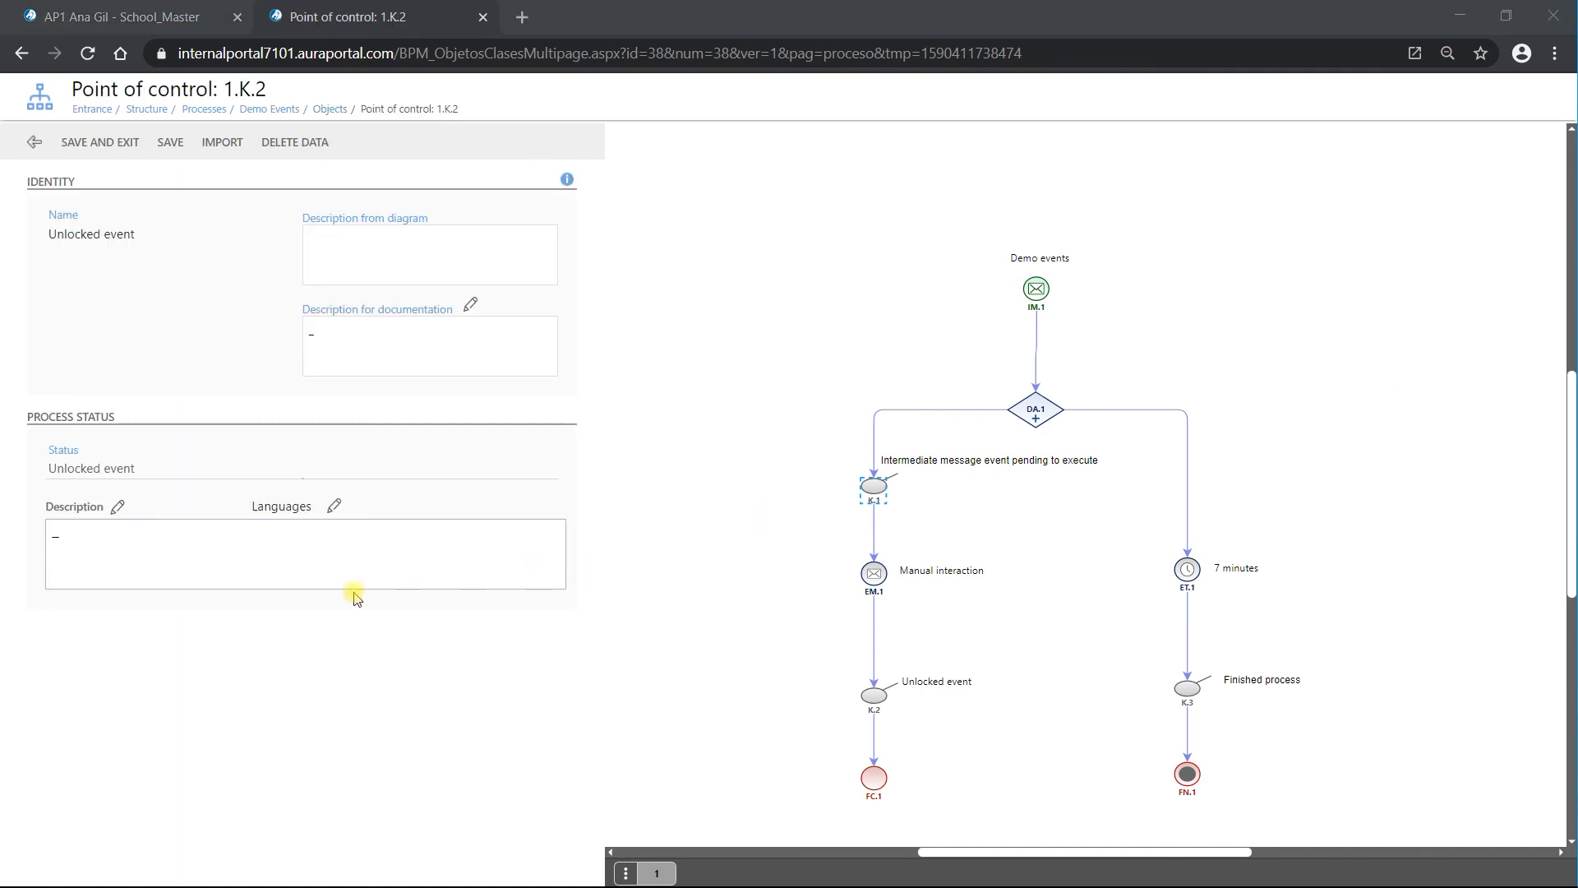
click(117, 506)
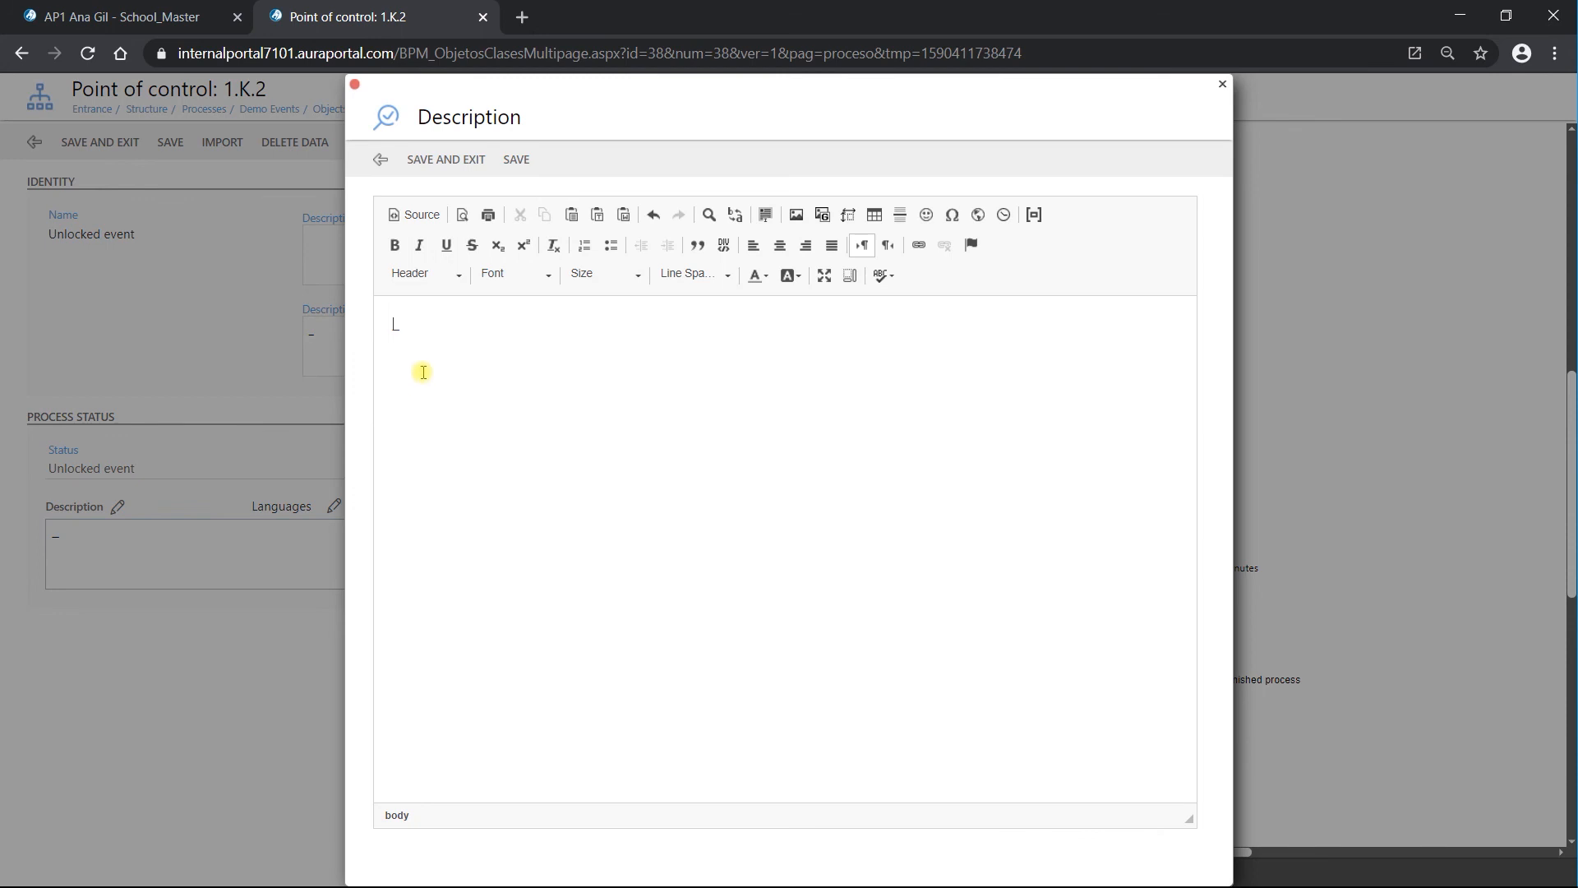
text(Congratulations! You have unblocked the process successfully, but remember that the event has automatic reactivation, so you can still add data until the process finishes.)
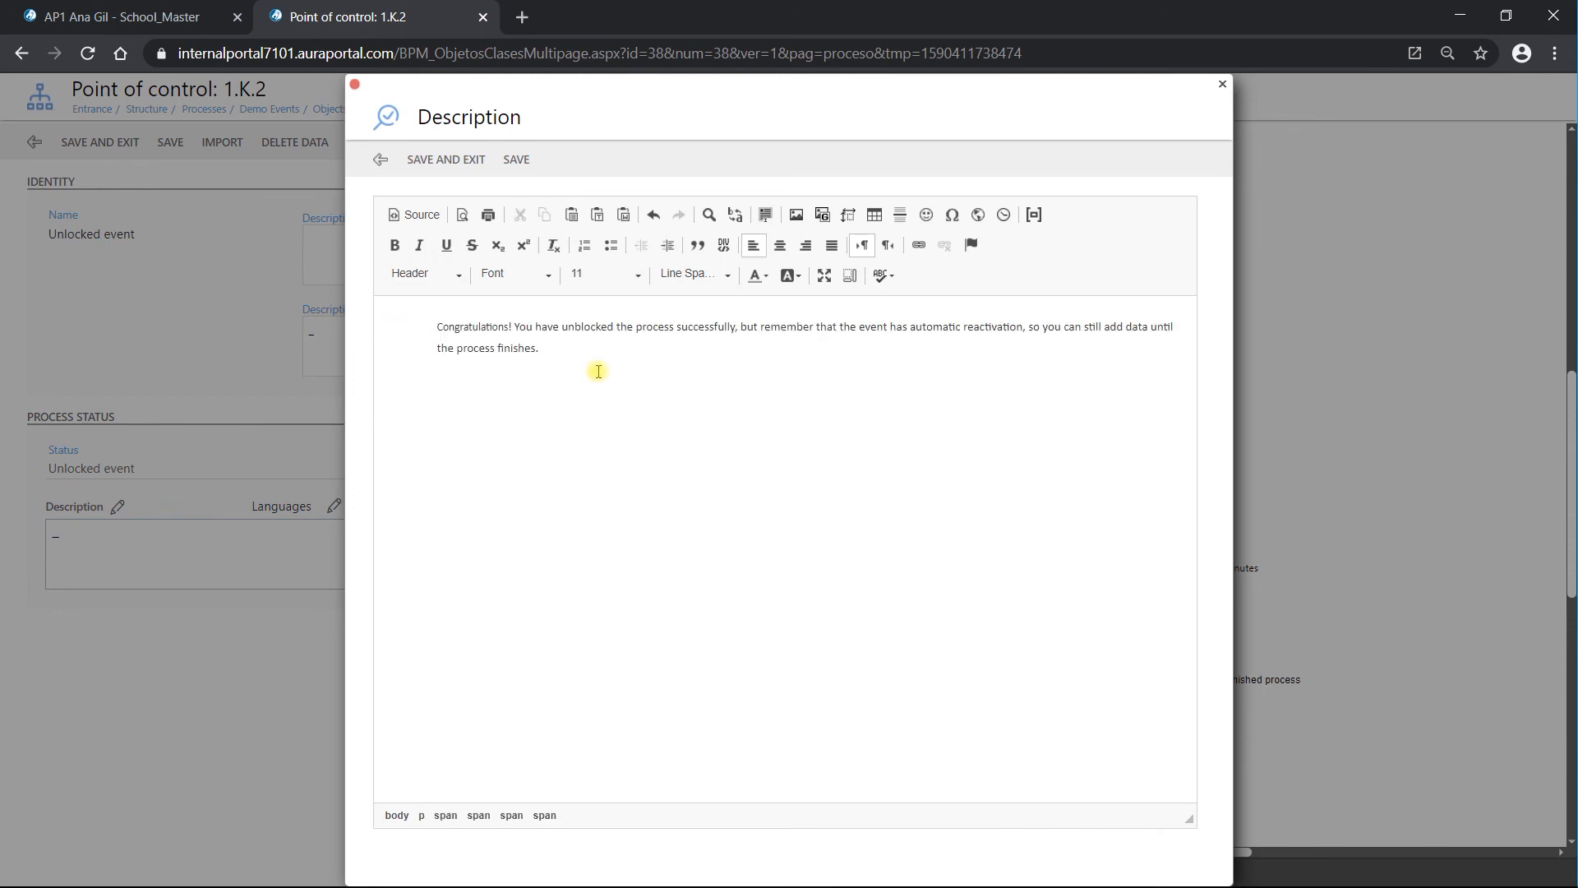
click(448, 162)
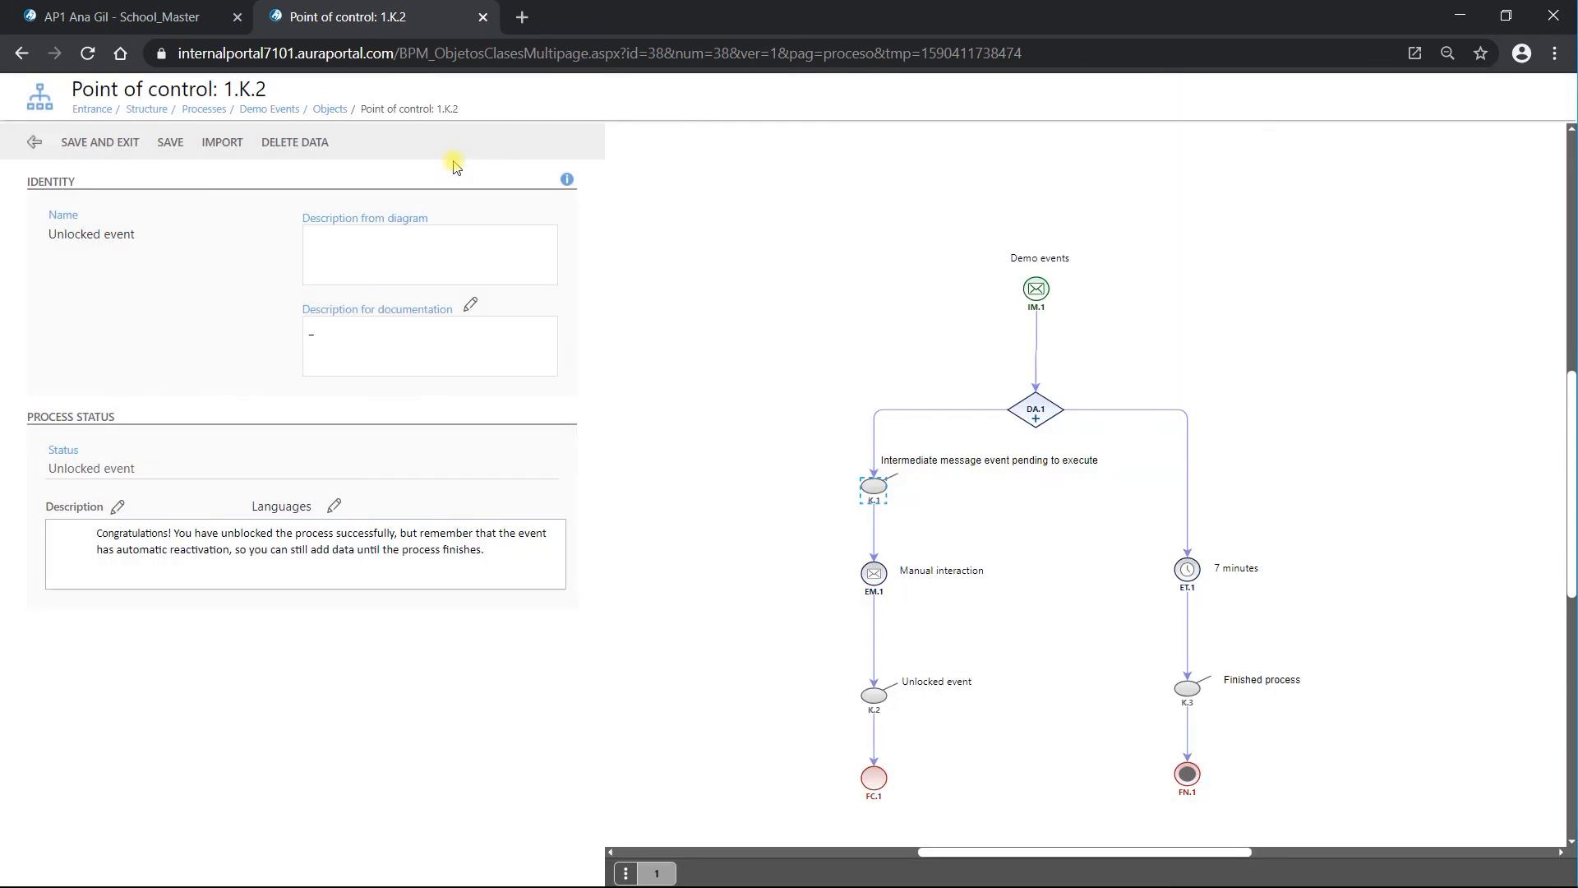
click(126, 145)
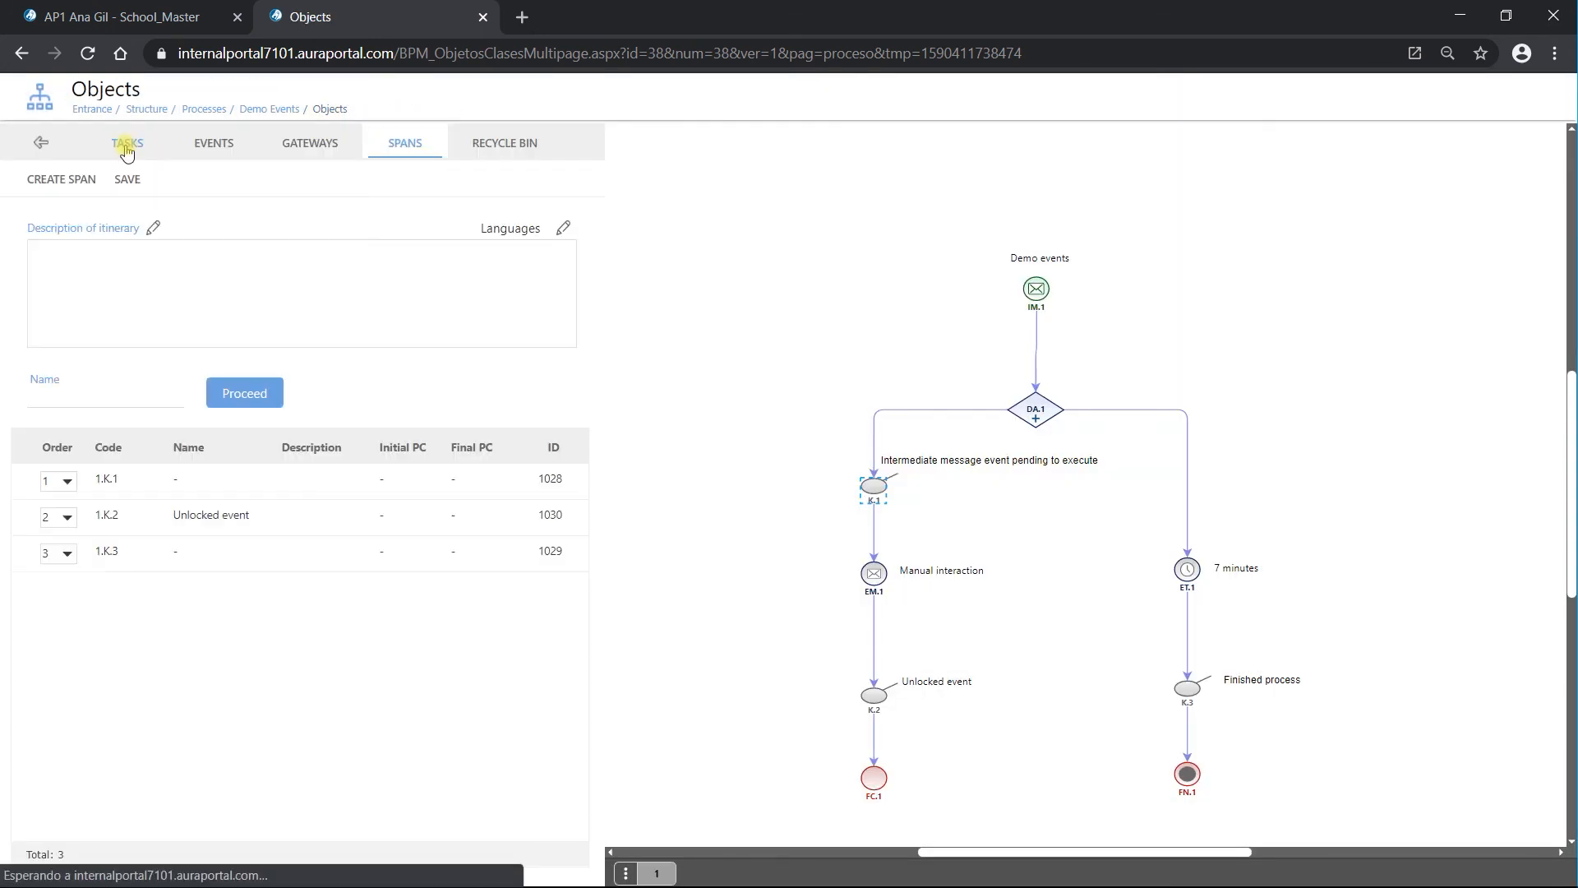
Open point of control 1.K.3 and set its process status to "Process finished".
click(240, 559)
click(221, 460)
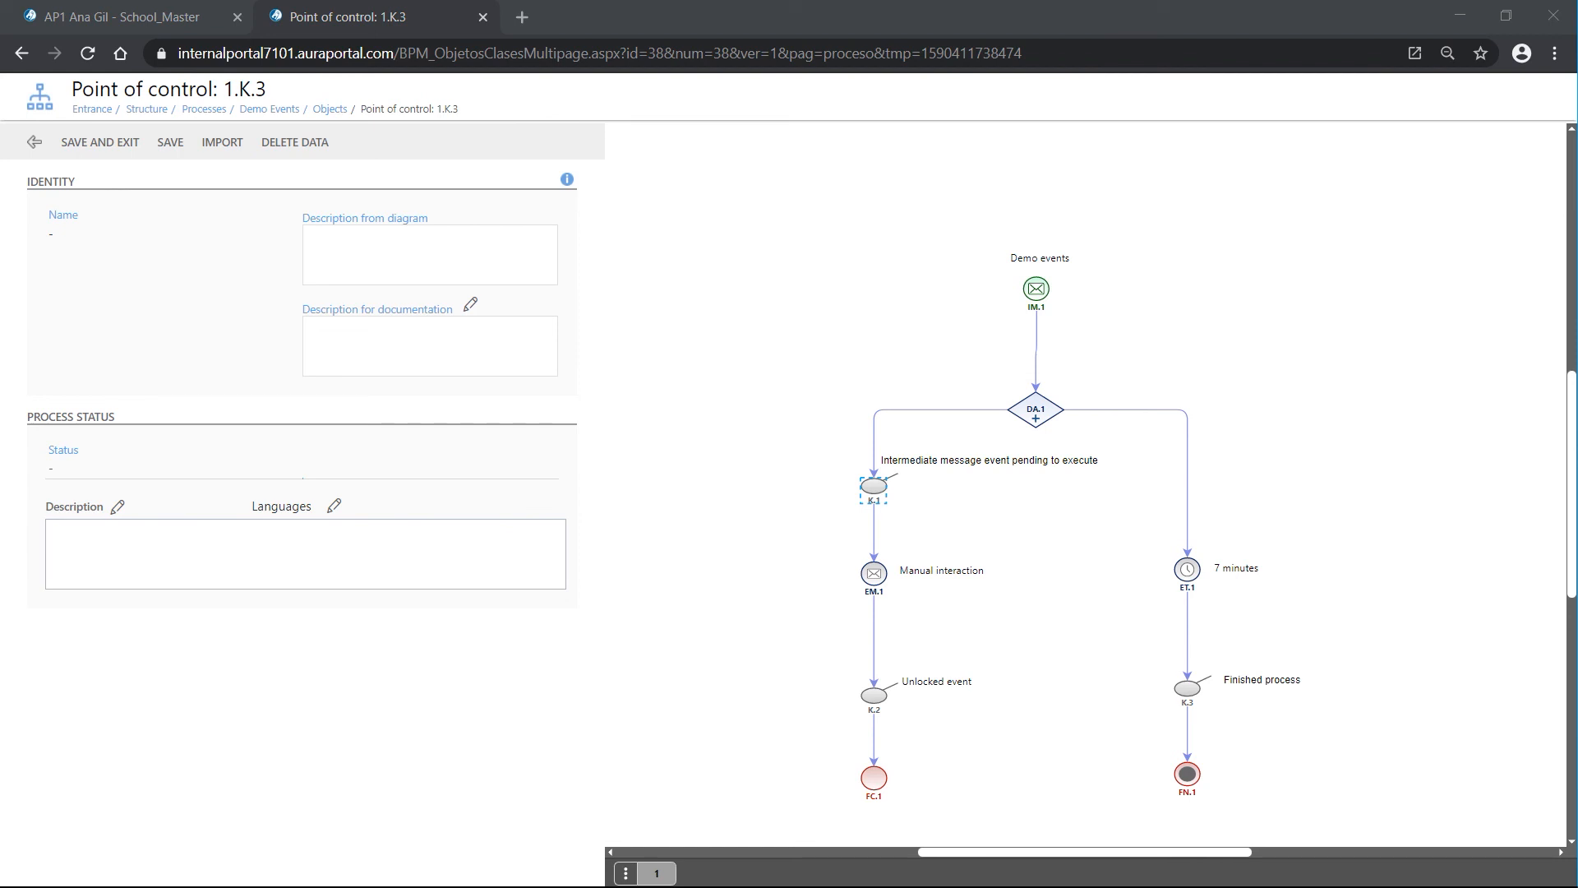
click(73, 464)
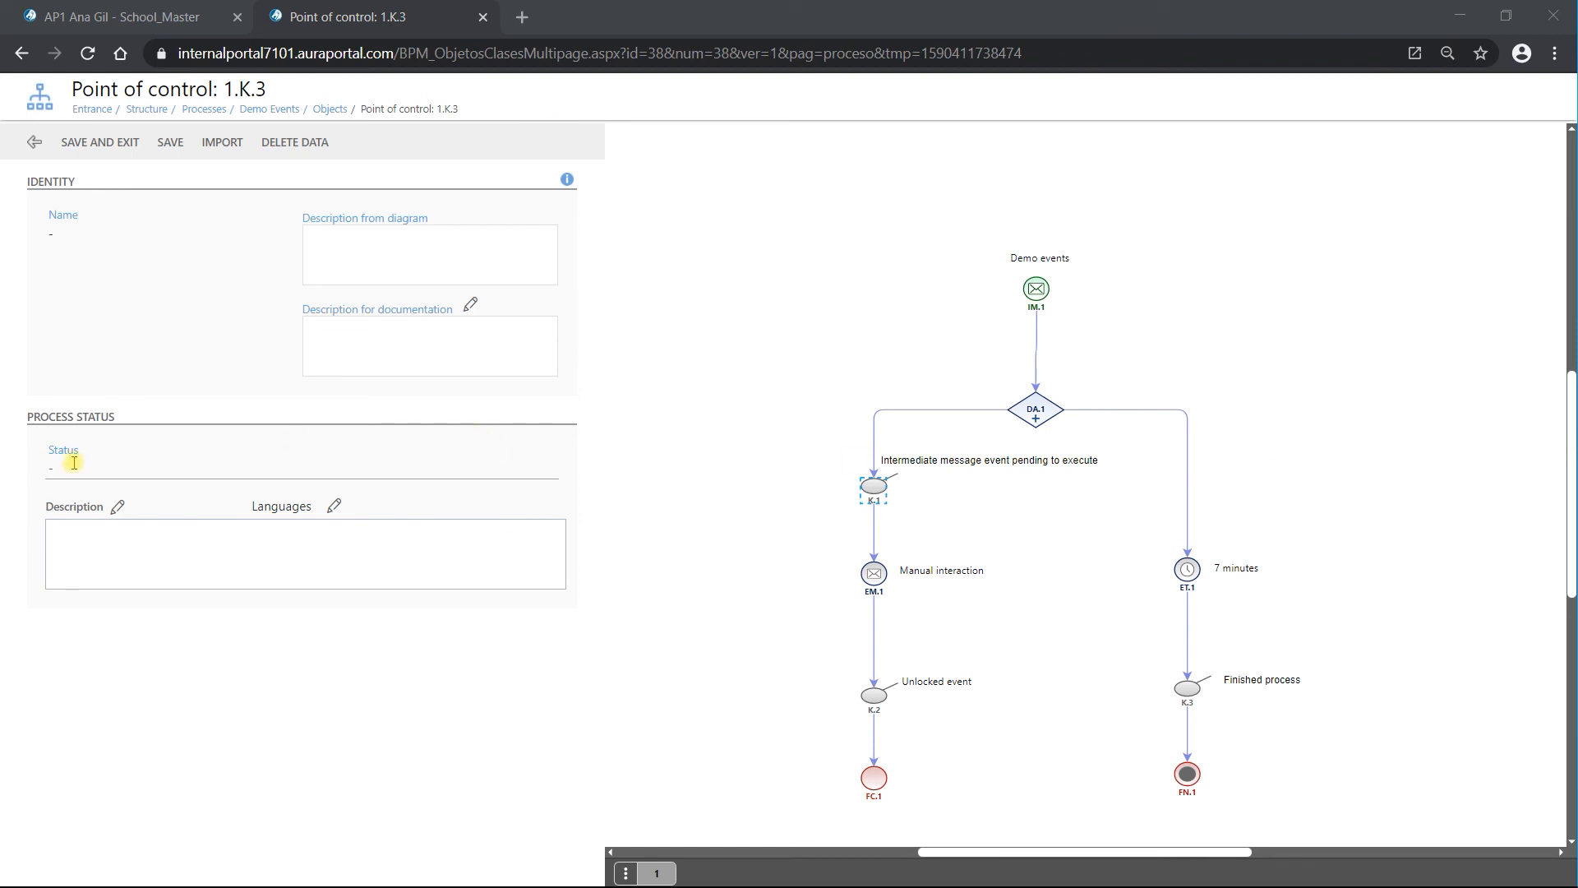
Describe 1.K.3's status as "This process has finished. It cannot be activated even if it has automatic reactivation", and save and exit.
click(117, 506)
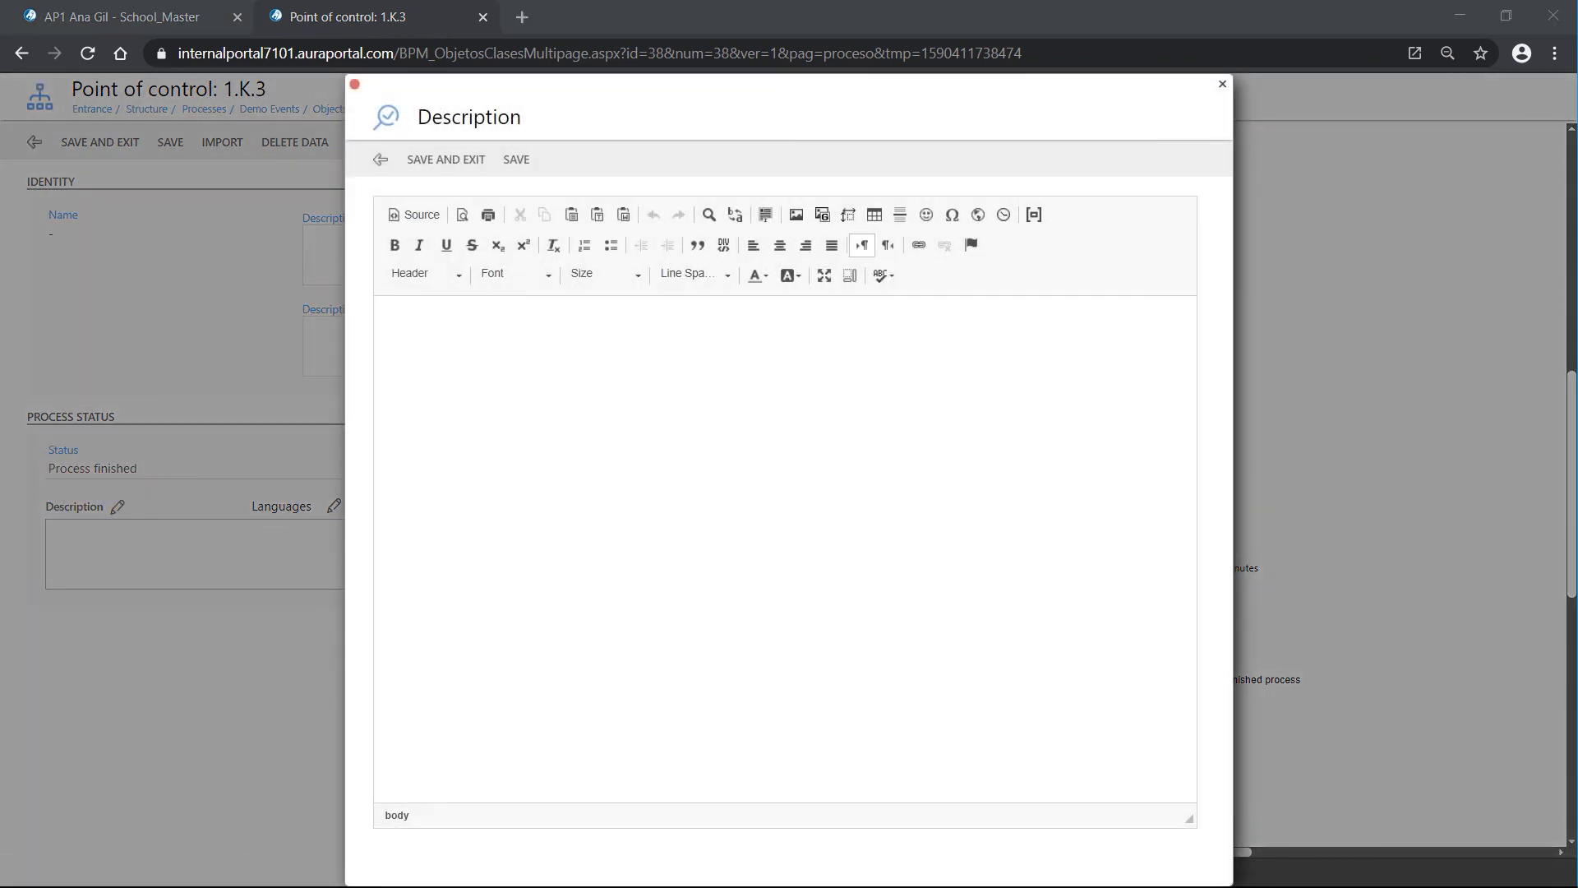
text(This process has finished. It cannot be activated even if it has automatic reactivation)
click(446, 158)
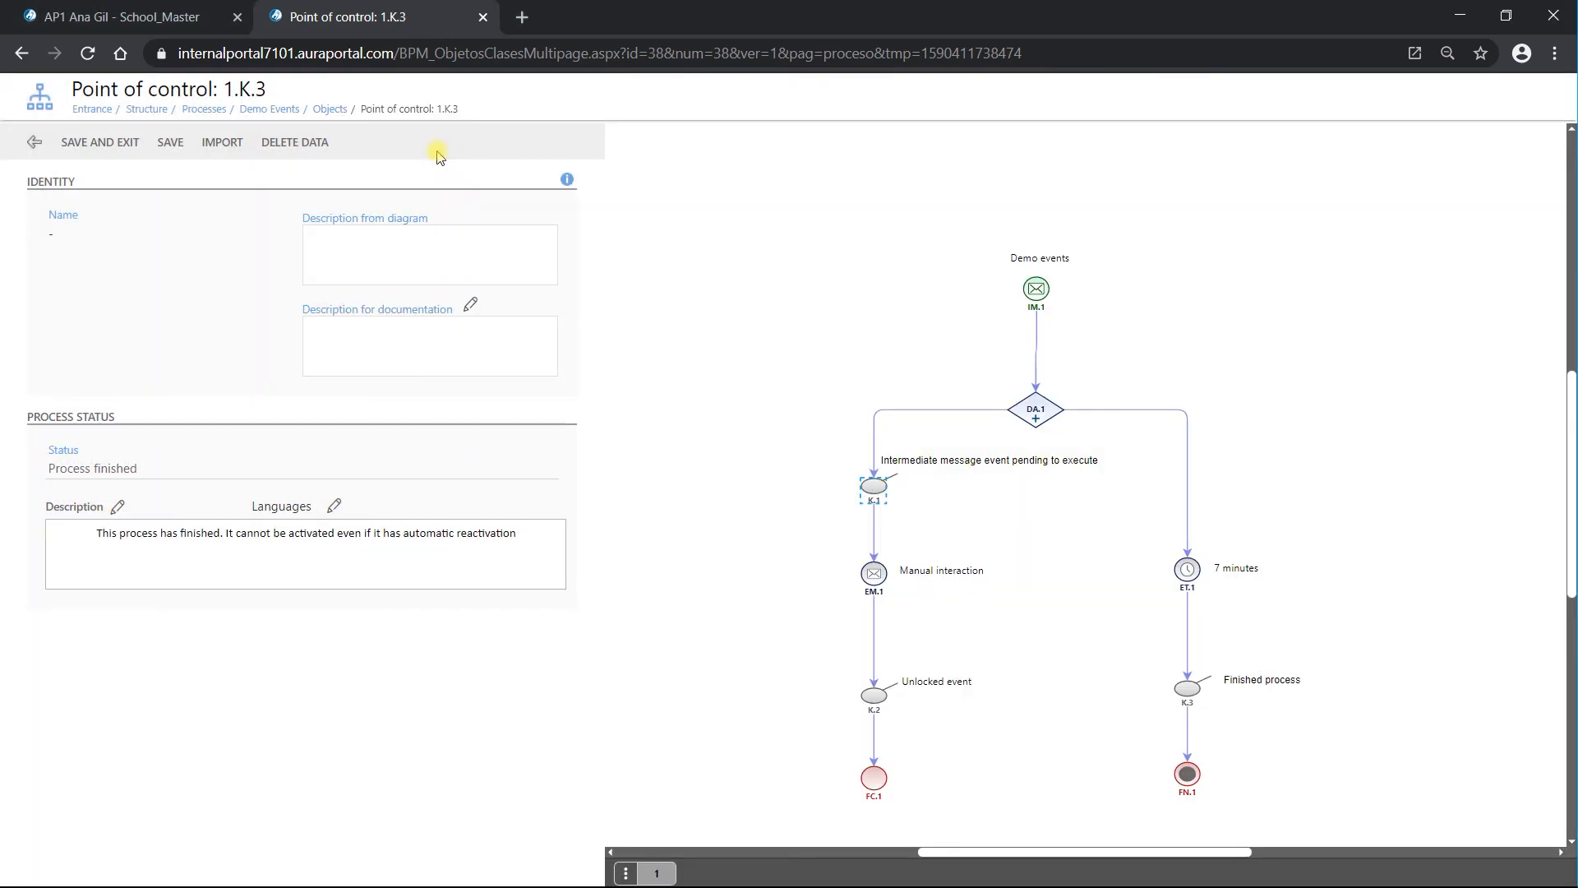
click(99, 143)
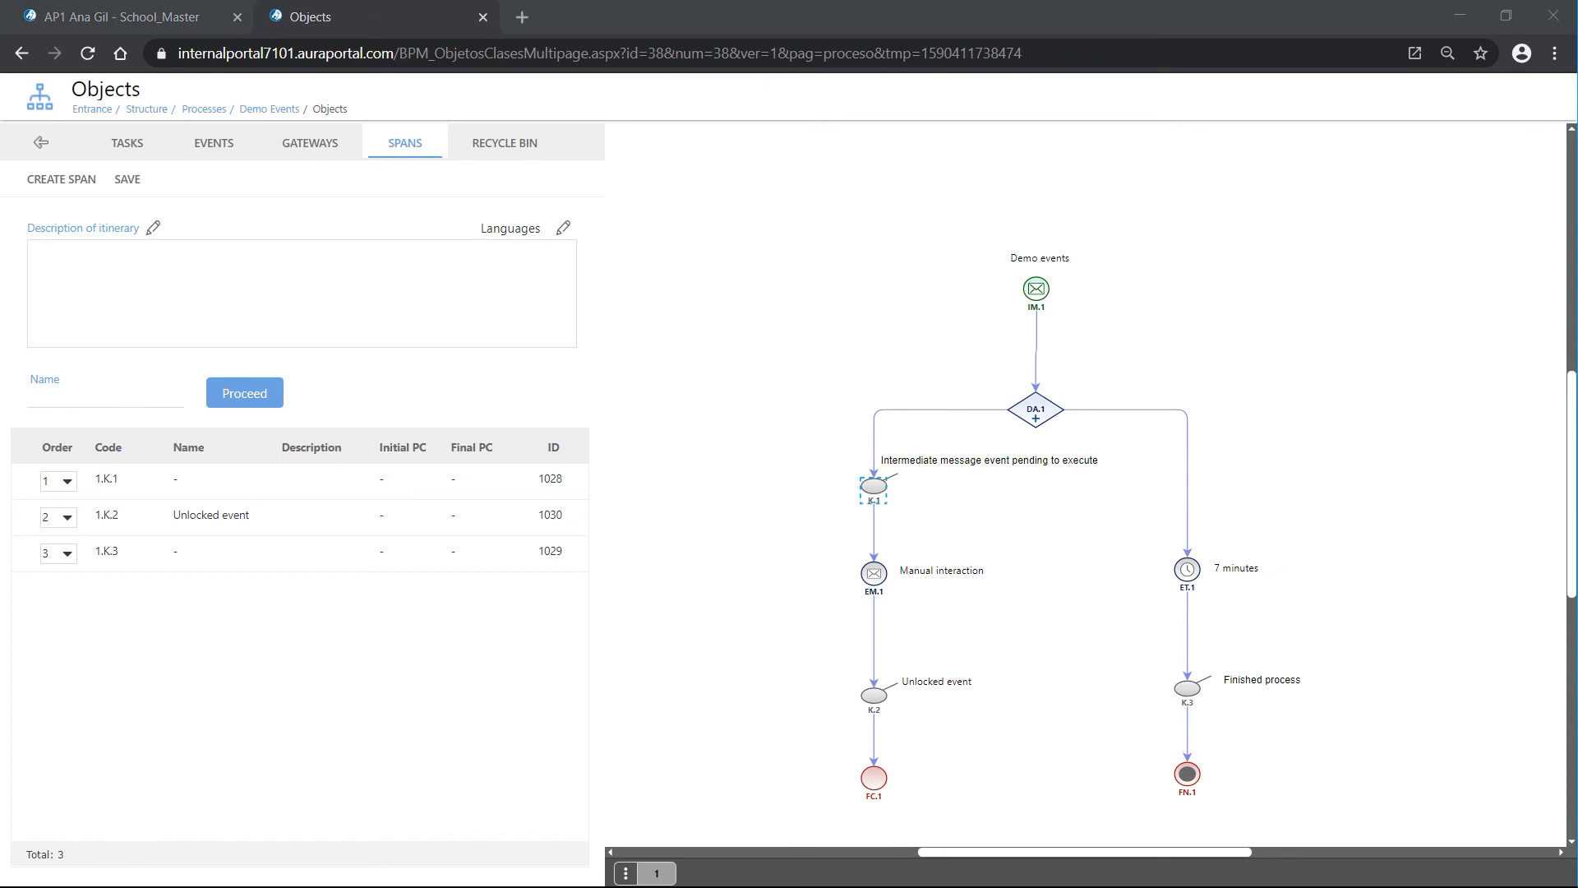
Set the description of itinerary to "From here you can see the status of your processes and the stage they are at" and save it.
click(153, 227)
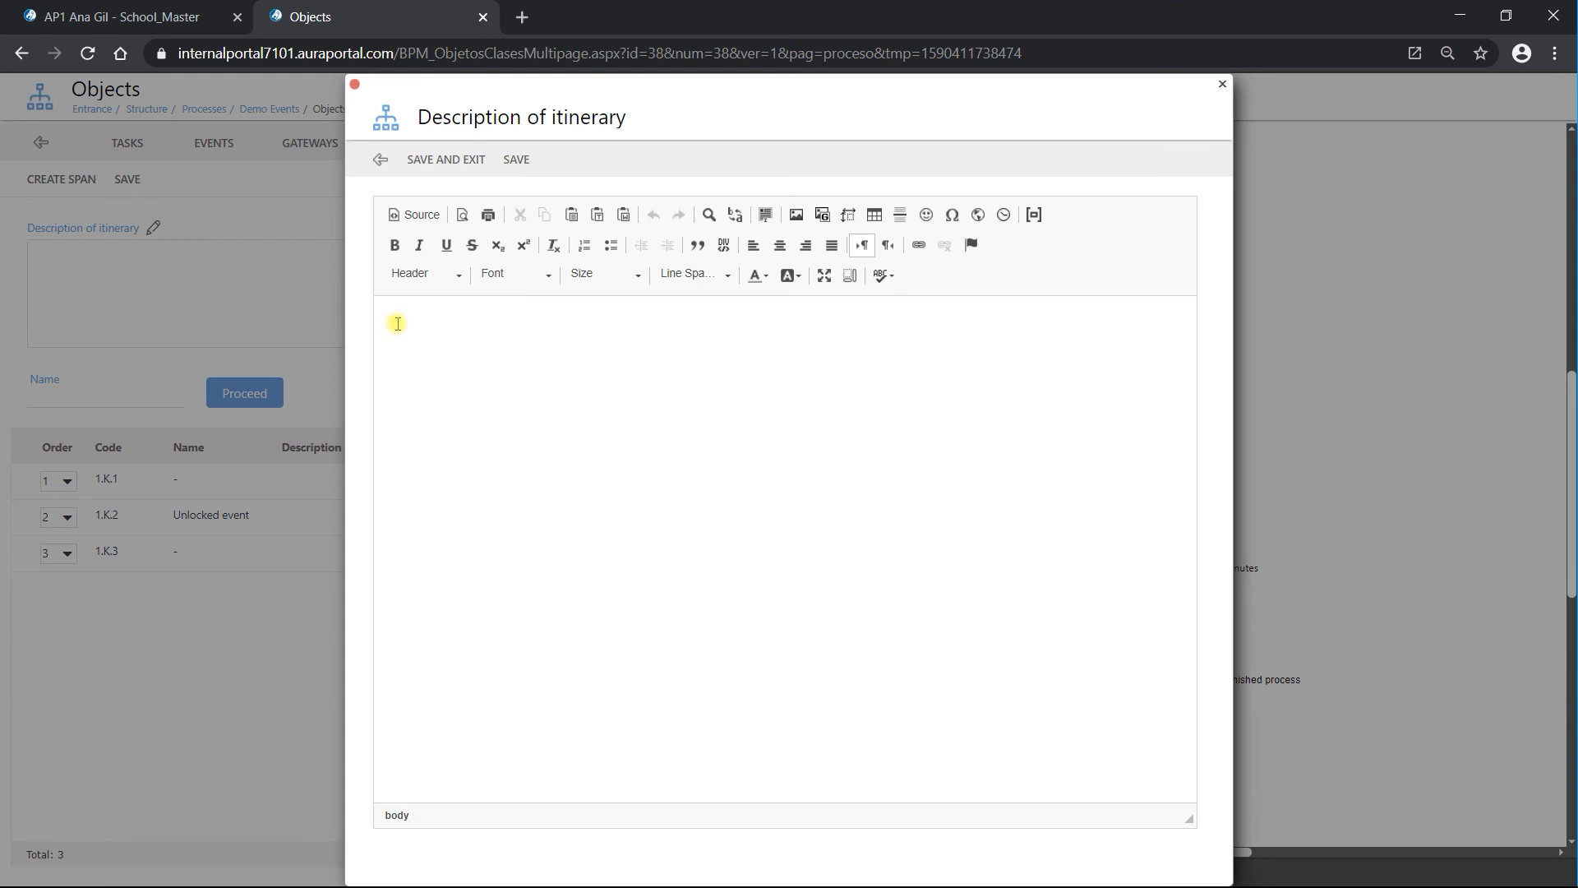
text(From here you can see the status of your processes and the stage they are at)
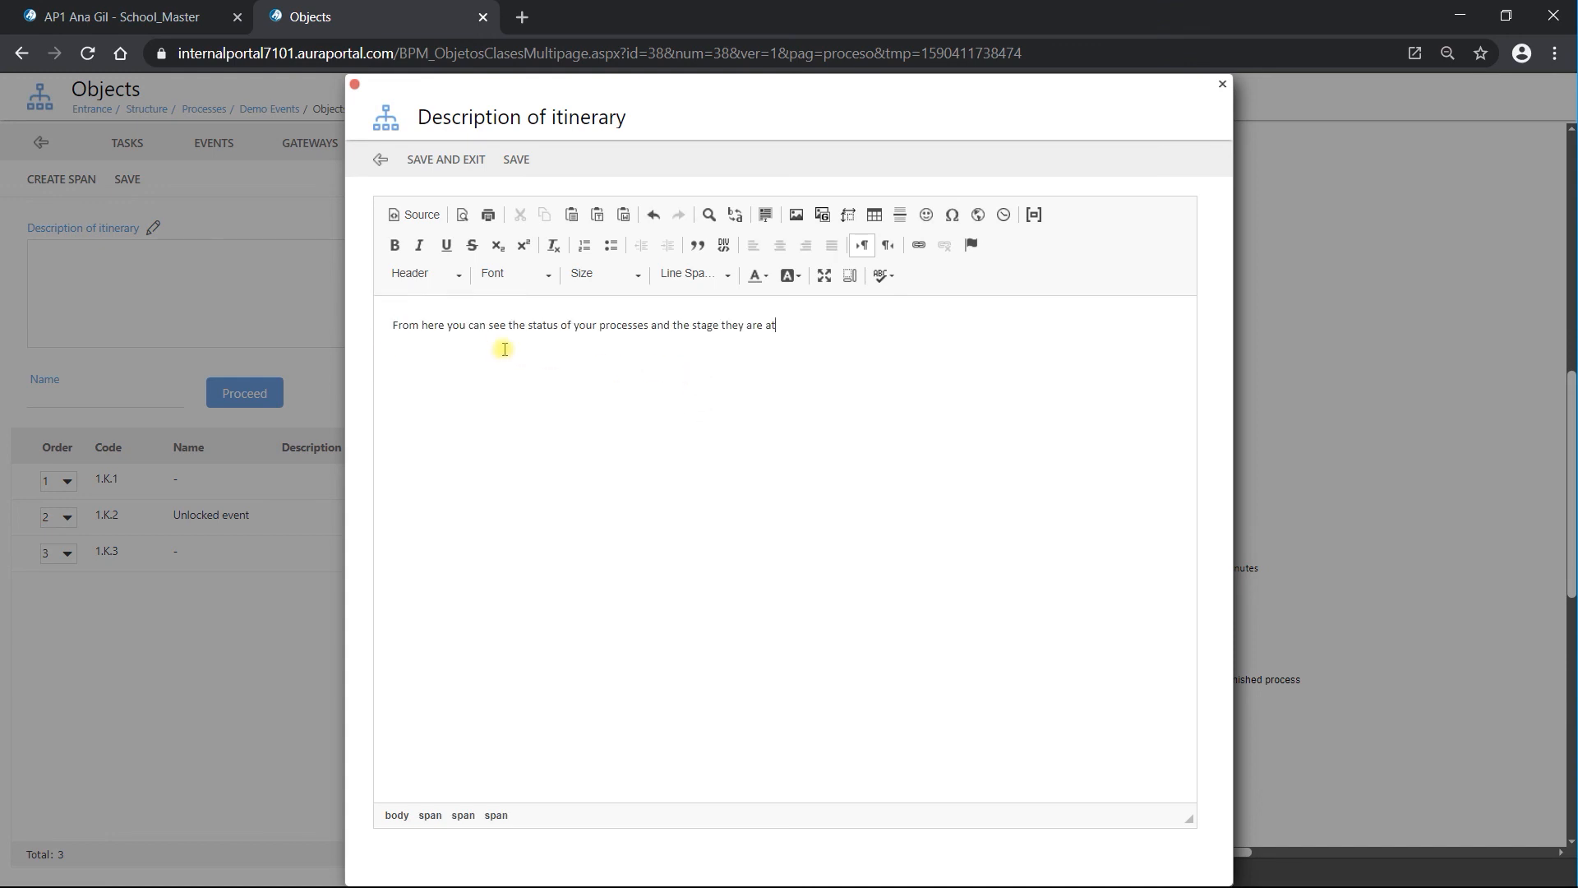
click(444, 159)
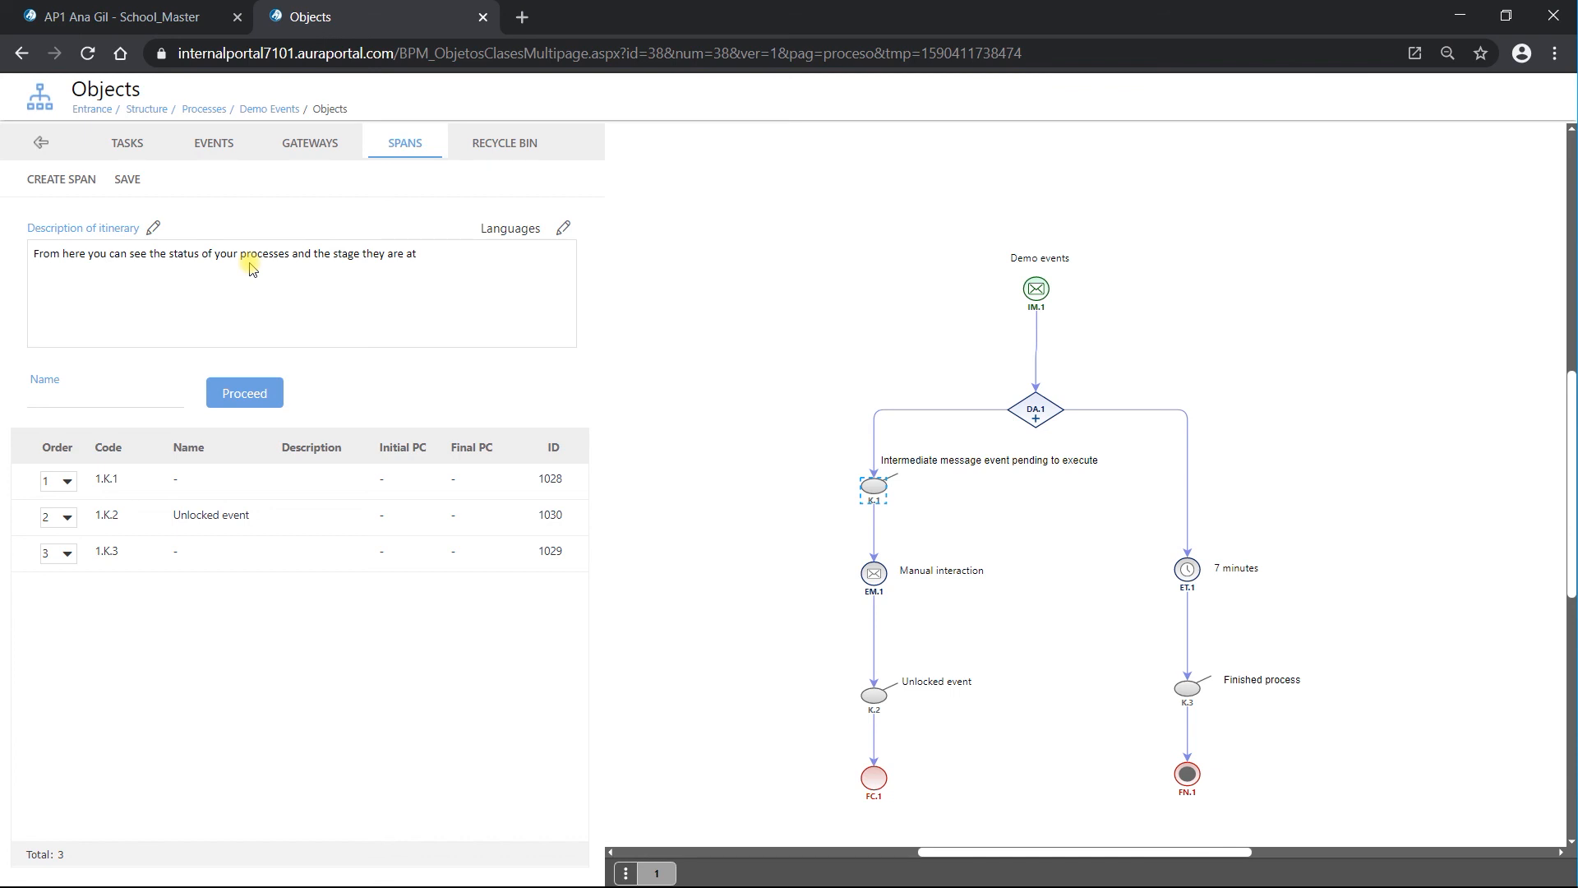
Leave the process objects and open the start form of the Demo events process from My tasks.
click(41, 142)
click(128, 142)
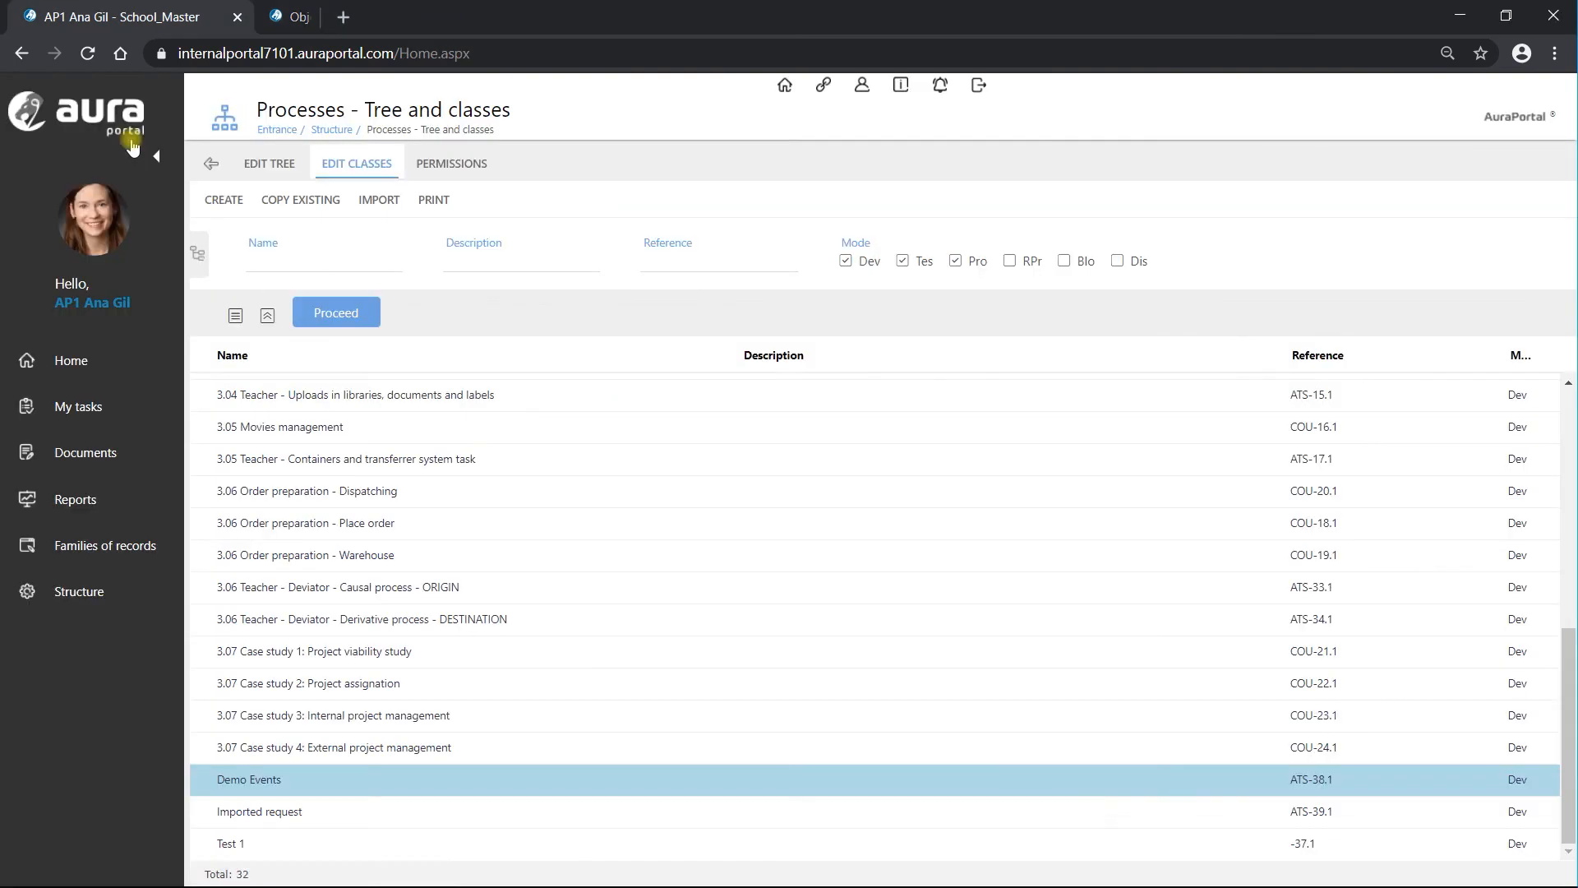
click(93, 415)
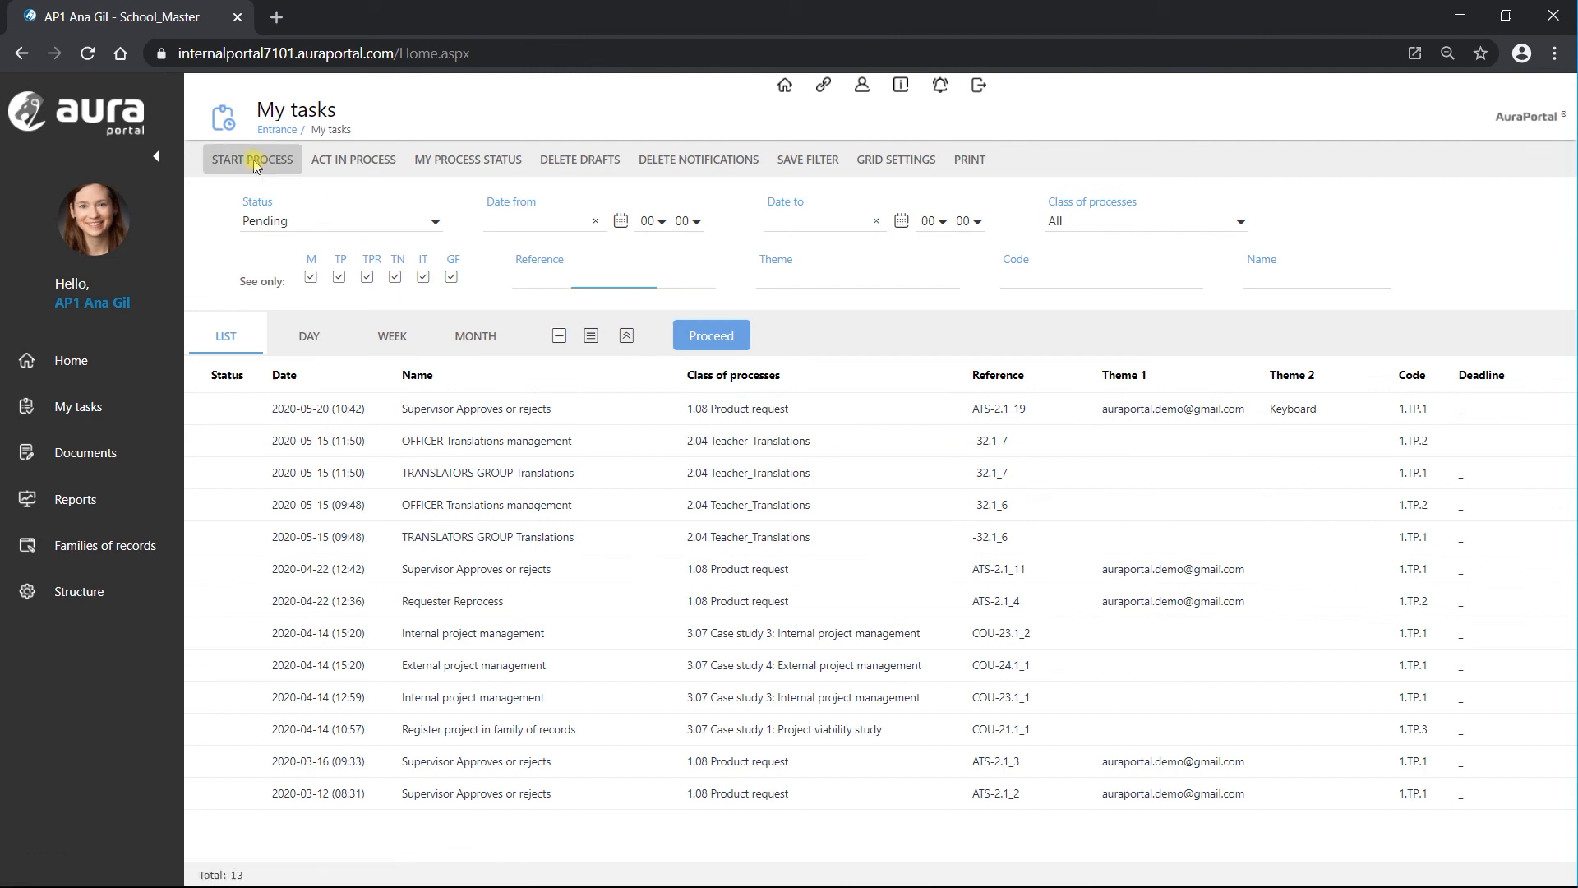
click(255, 164)
scroll(511, 704, down, 3)
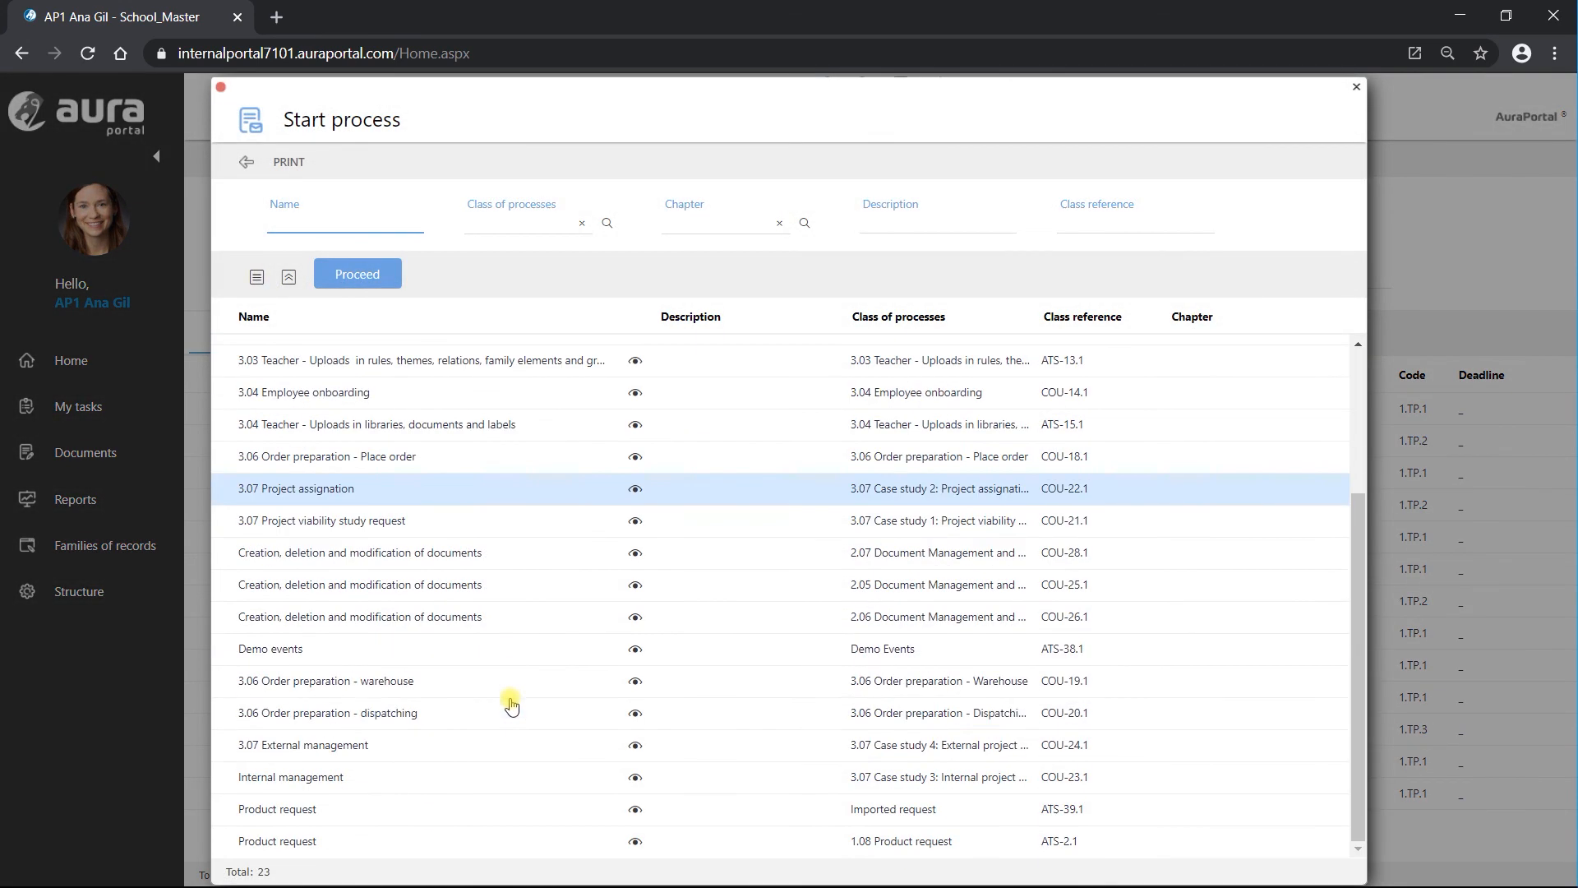
double_click(417, 652)
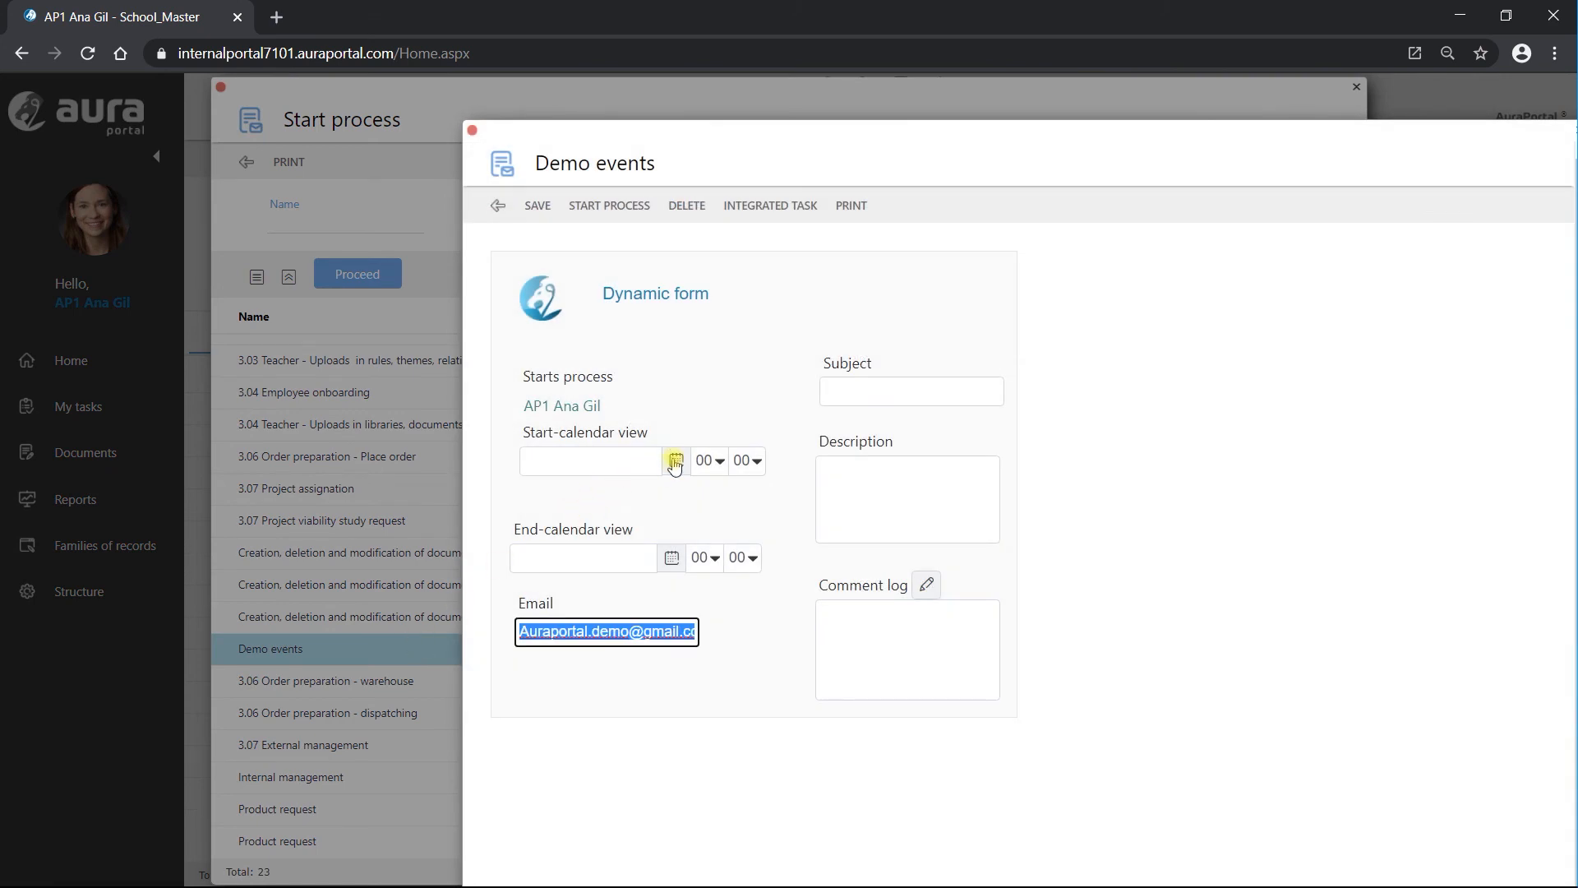
Fill in the calendar view start 2020-05-03, end 2020-05-10 and subject "manual interaction", and start the process.
click(675, 462)
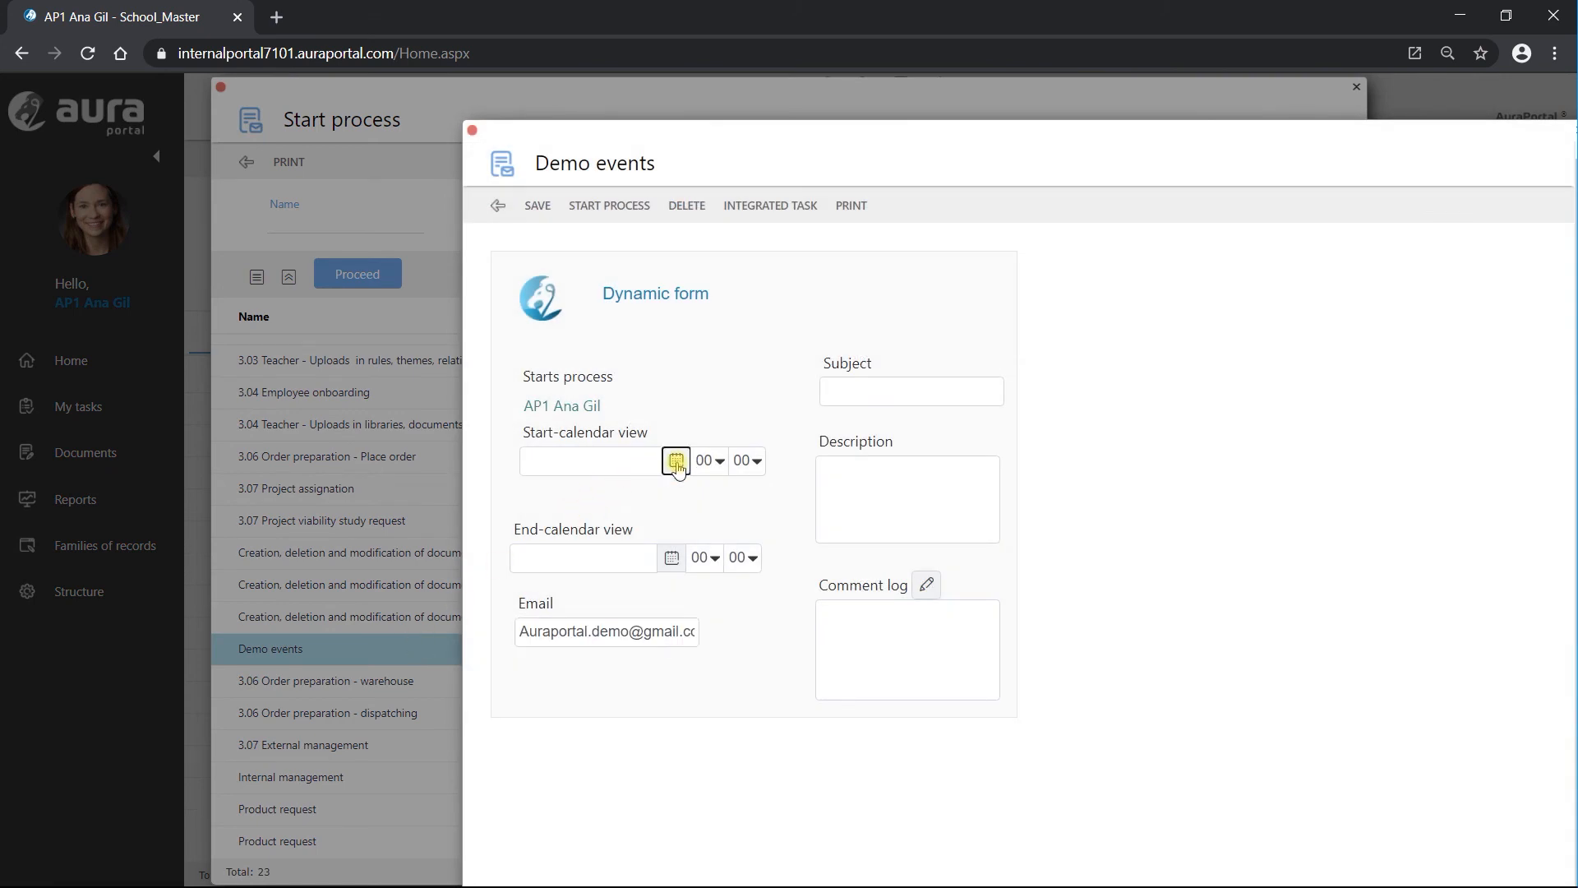
click(687, 530)
click(673, 558)
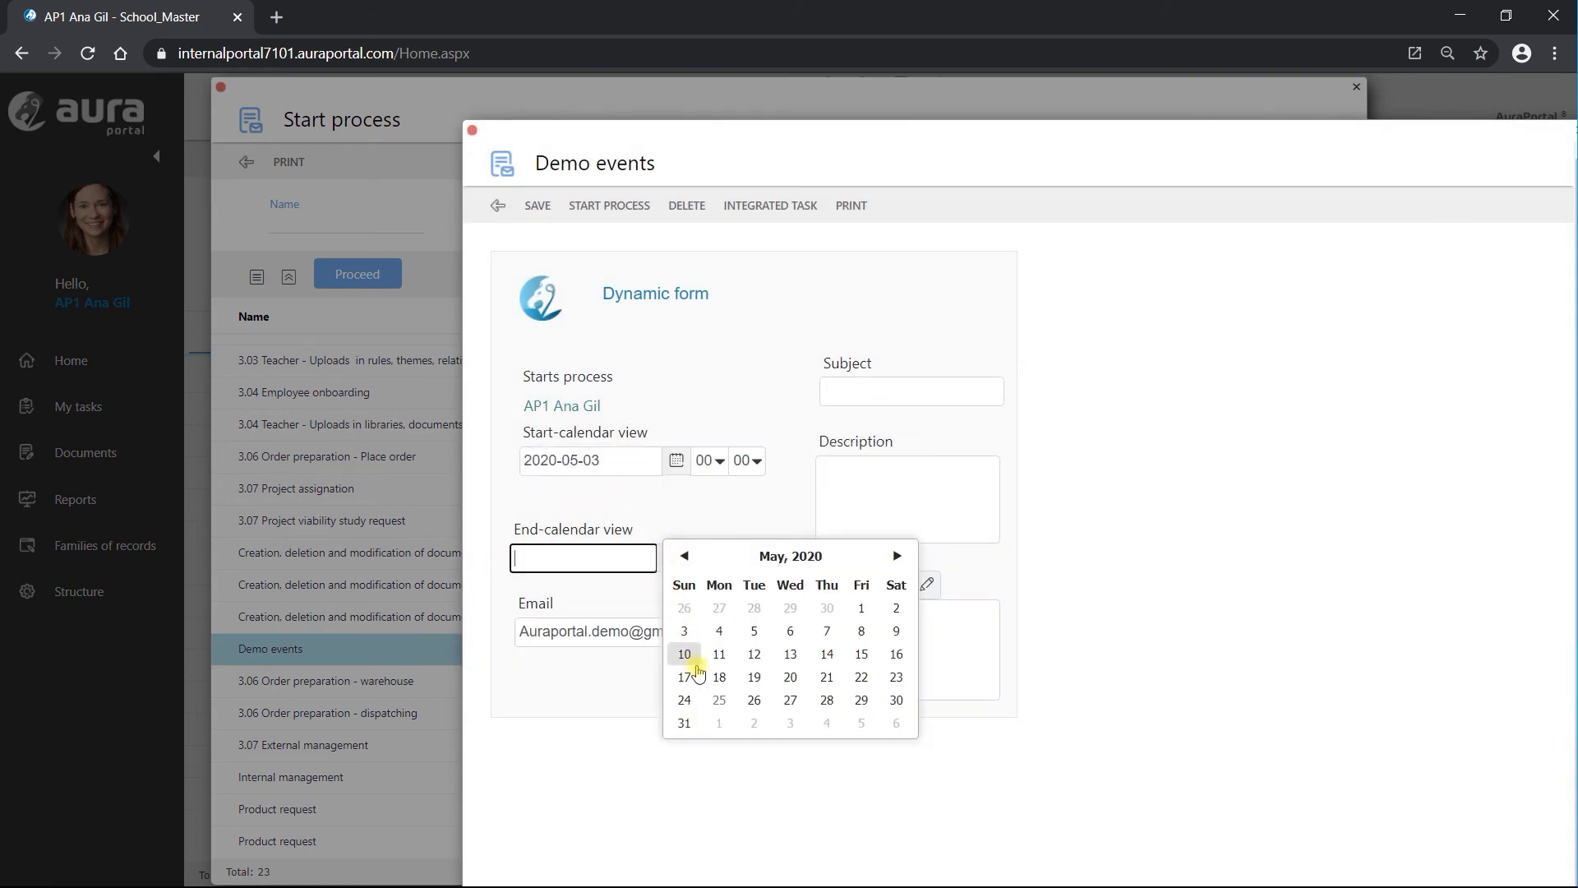
click(687, 657)
click(842, 392)
click(842, 393)
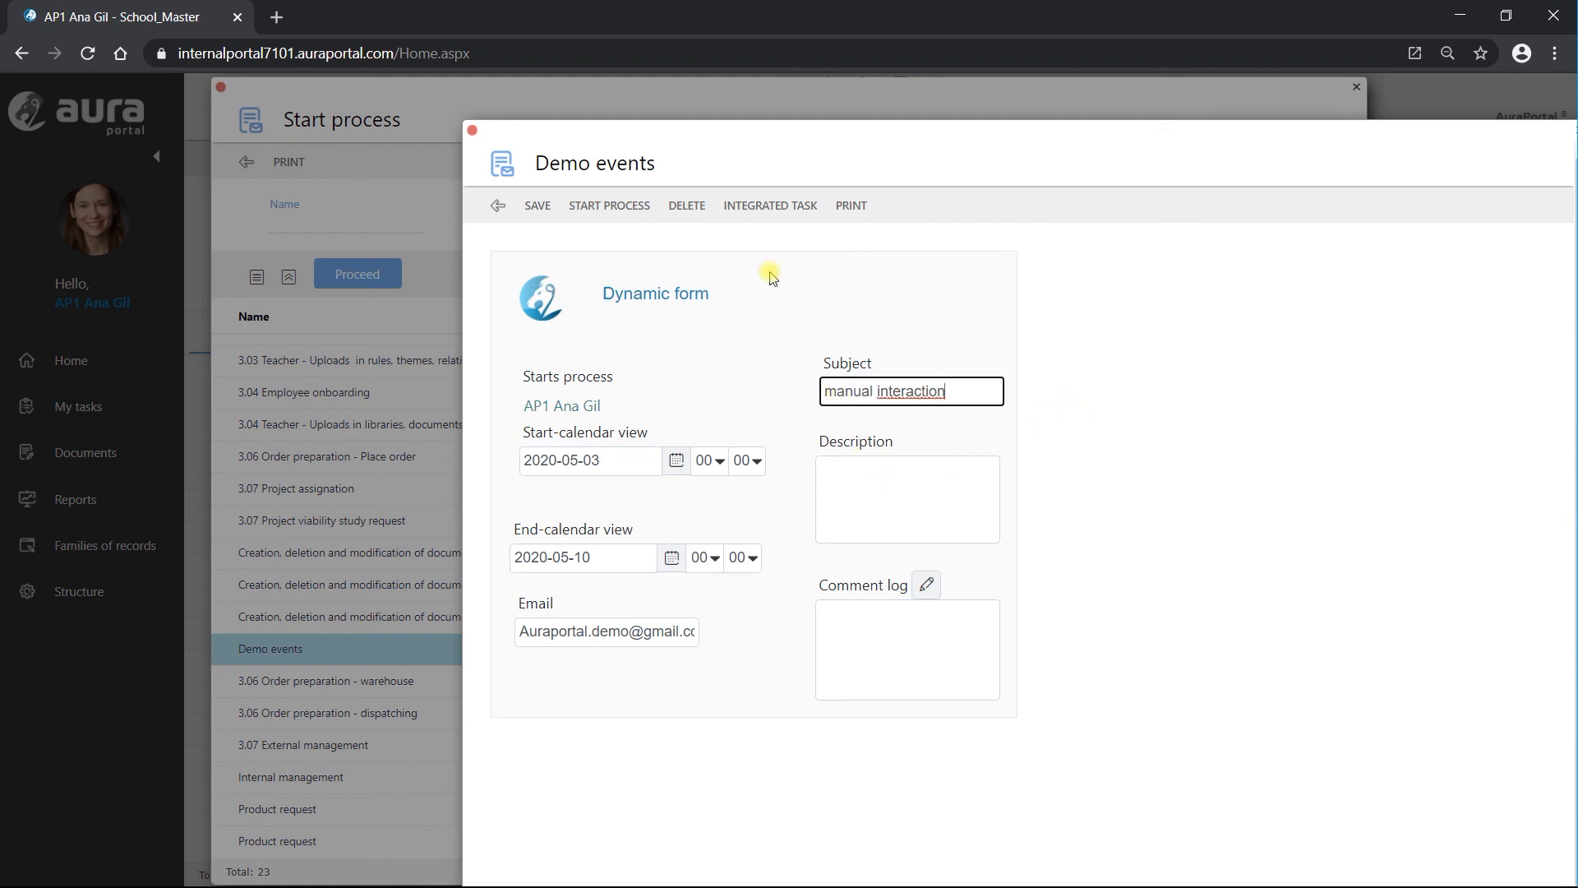
click(609, 206)
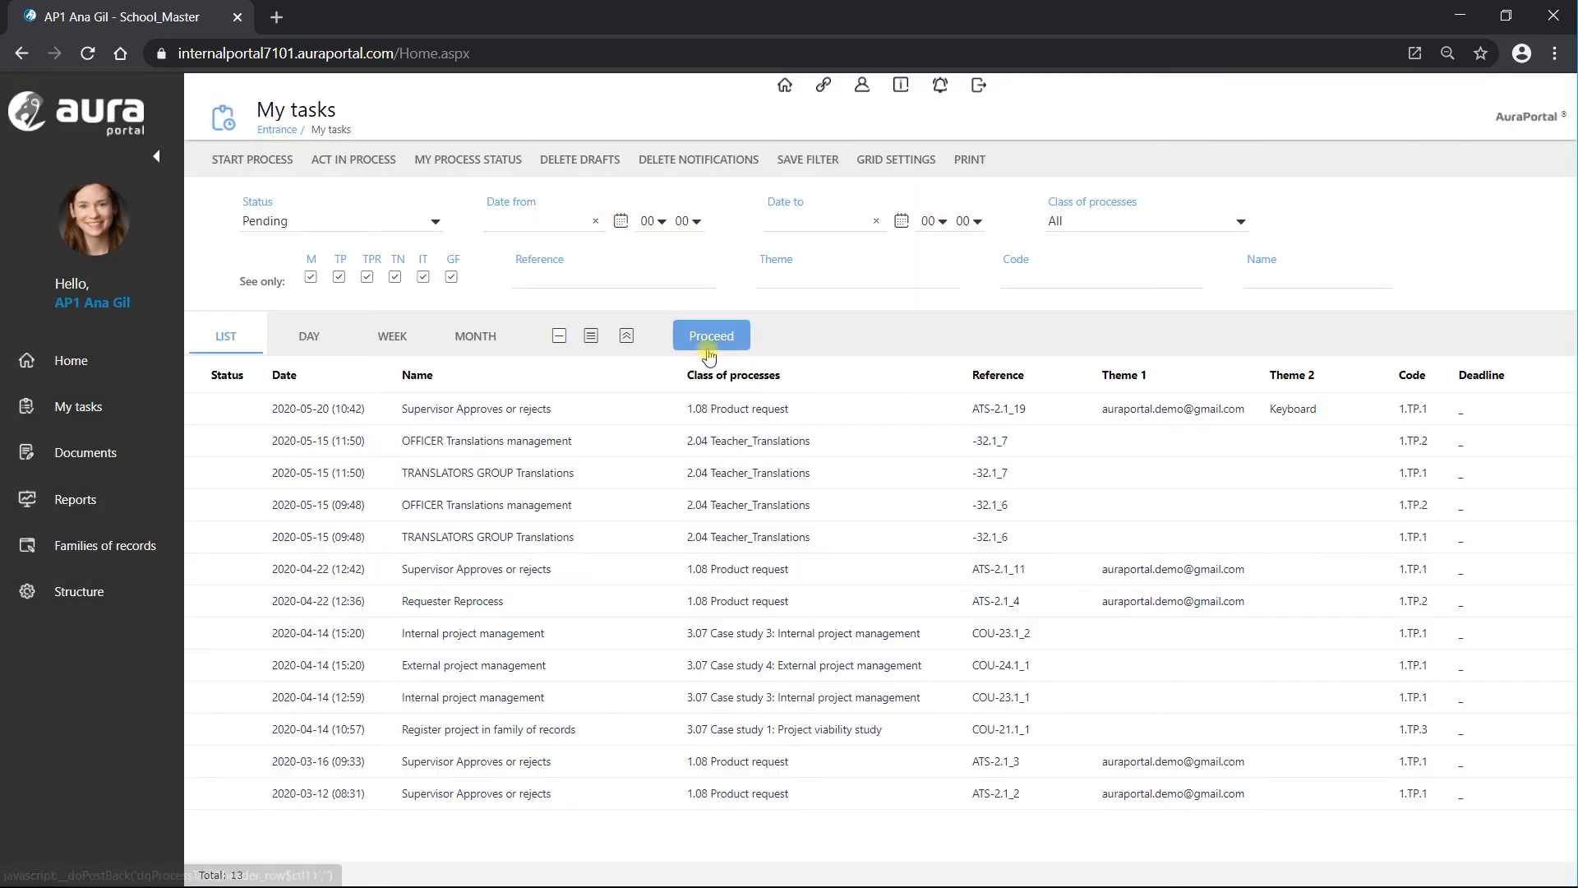
Act in the Demo Events process by opening the Manual interaction form for the process with the theme "manual interaction".
click(342, 162)
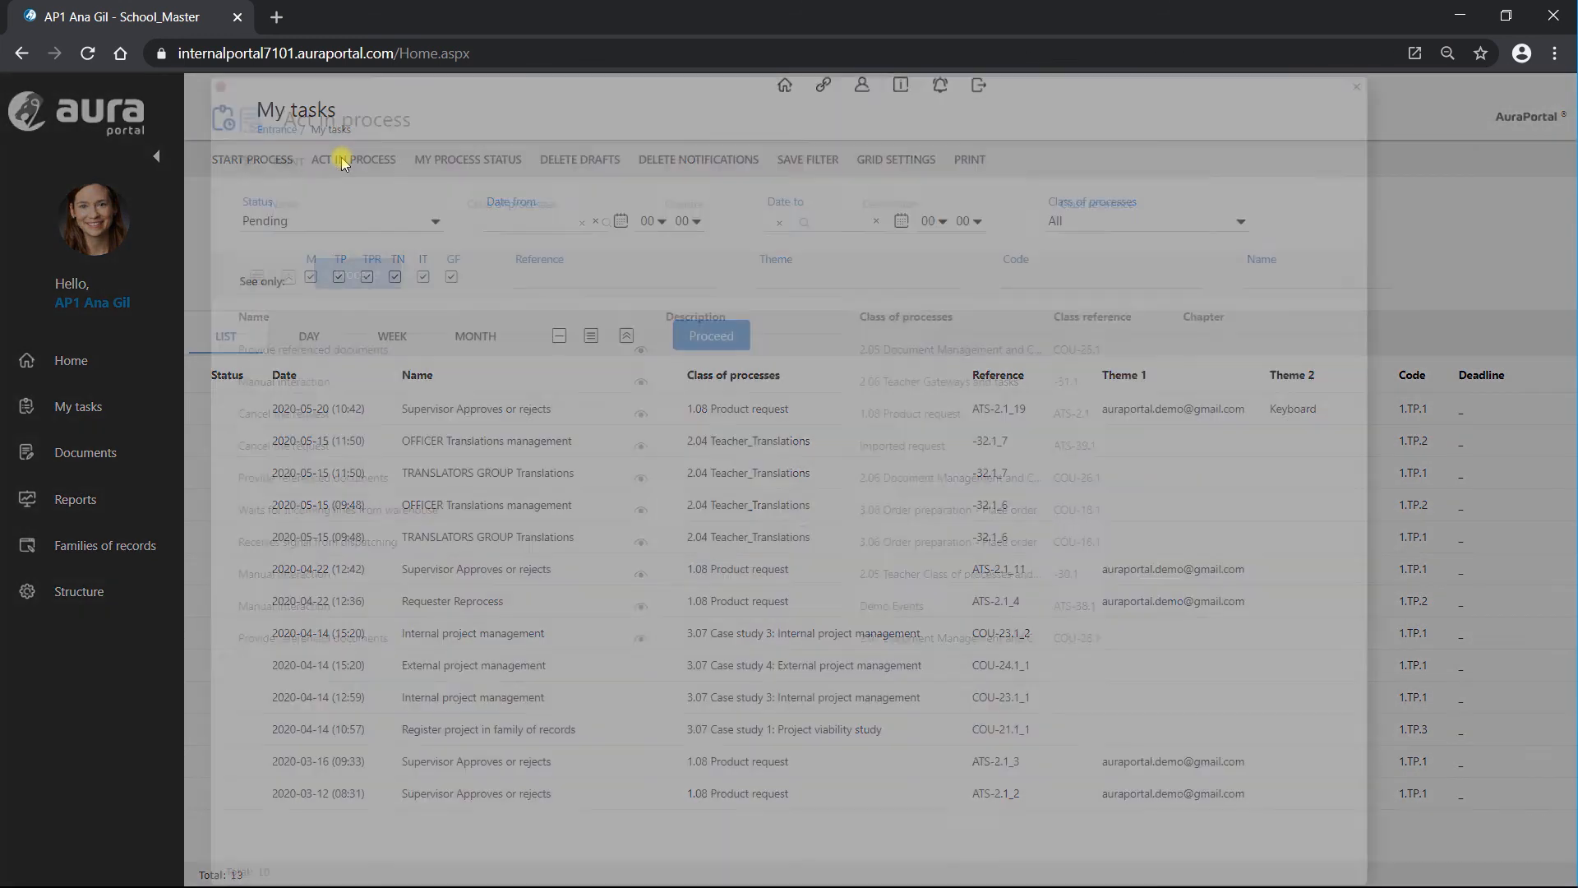
double_click(378, 607)
double_click(559, 442)
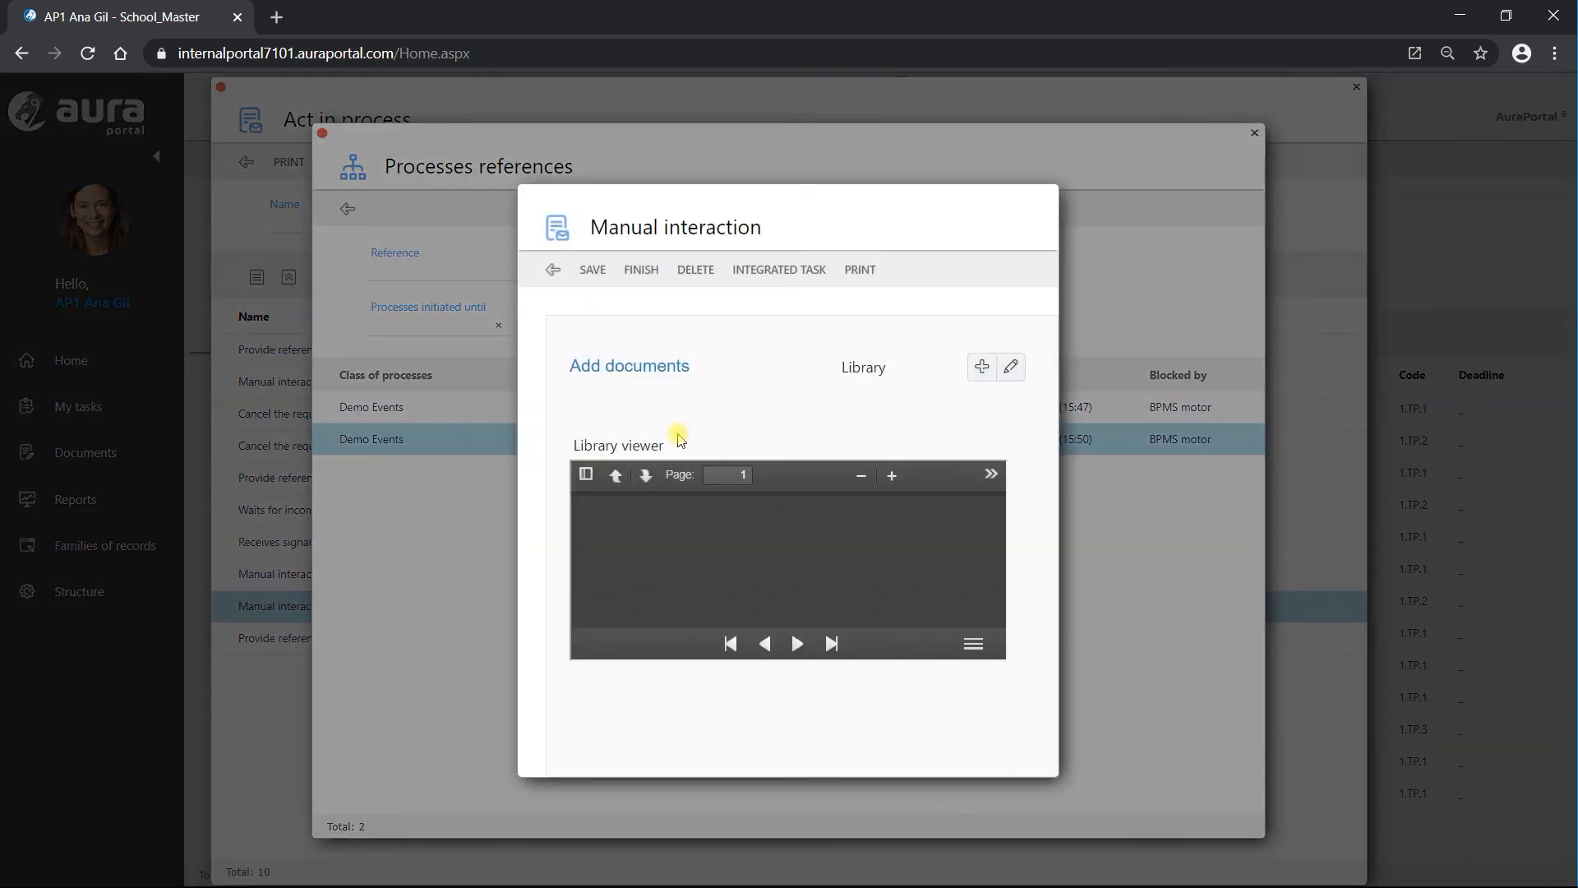
Upload two documents to the Library one after the other, leaving their label descriptions empty, and save the Manual interaction form.
click(981, 367)
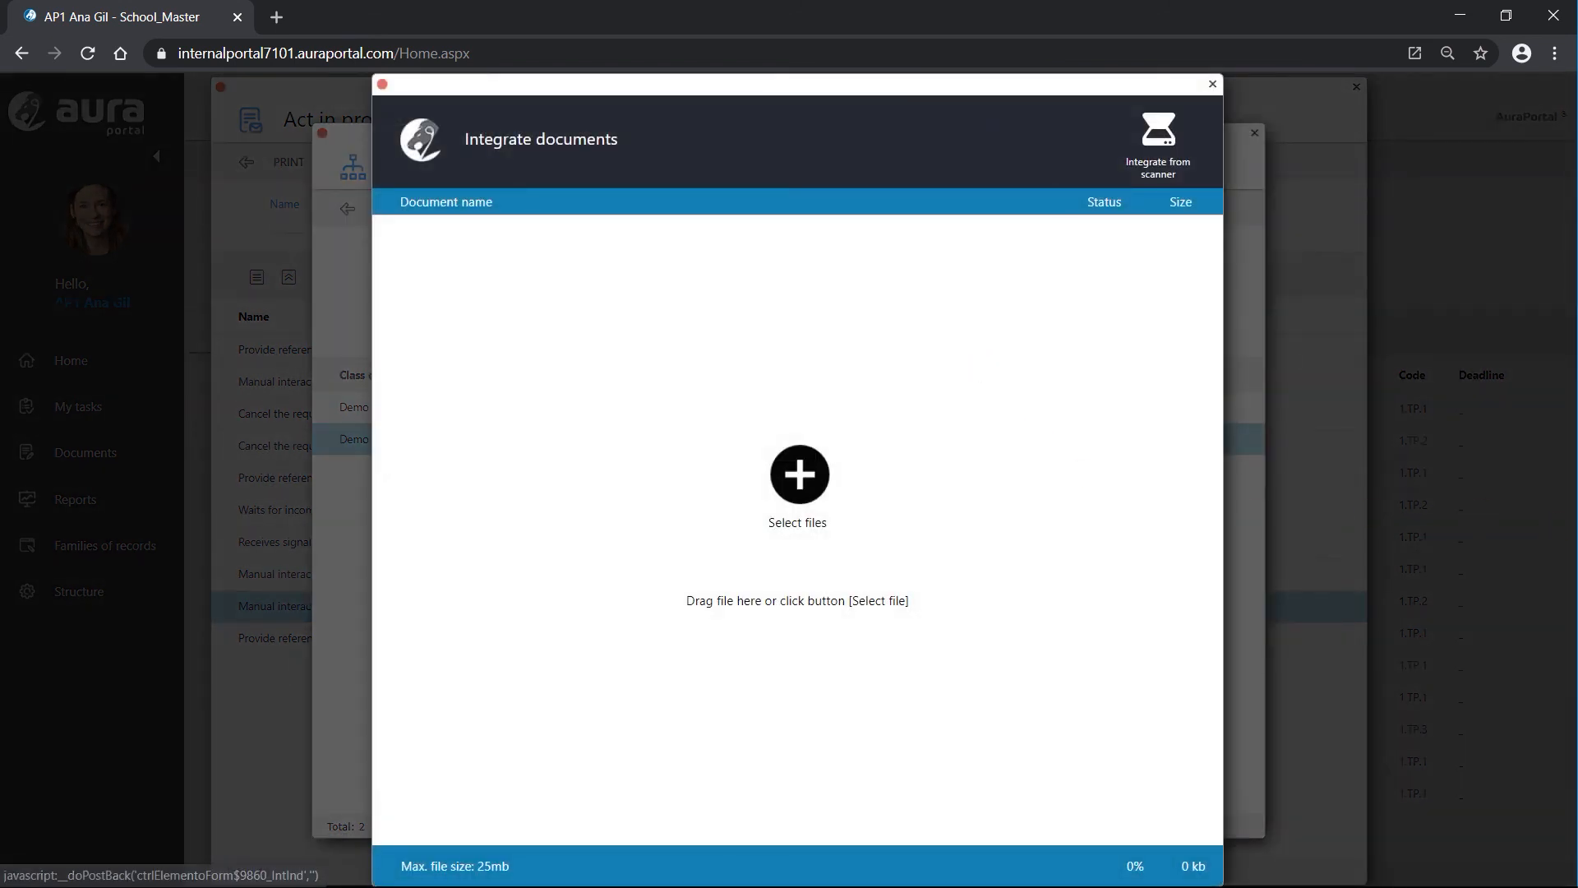
drag(1437, 535, 937, 489)
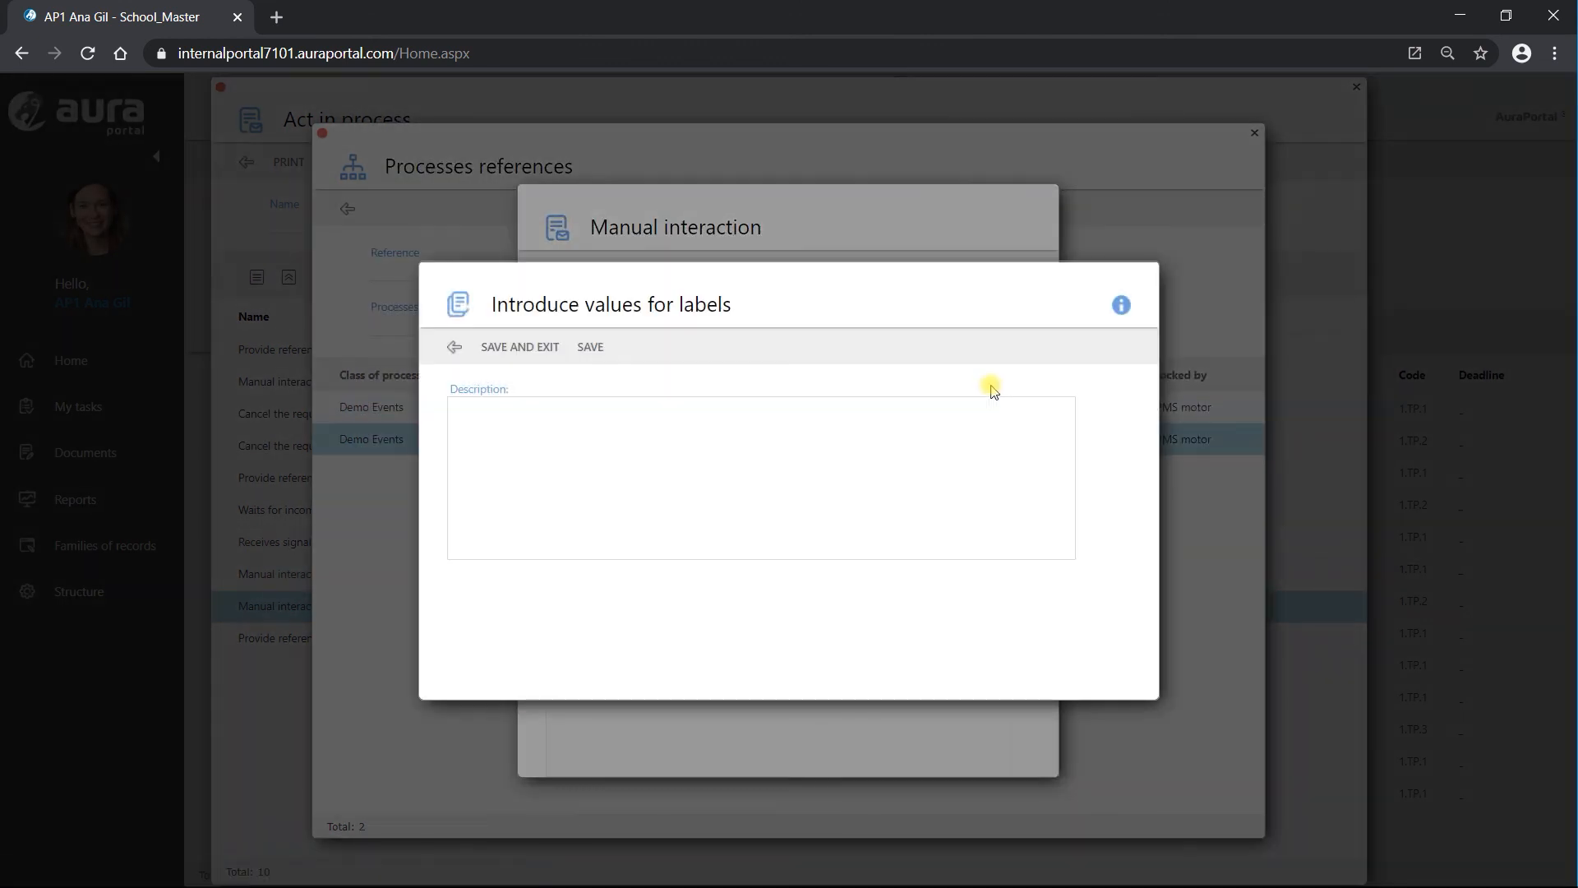
click(519, 347)
click(979, 368)
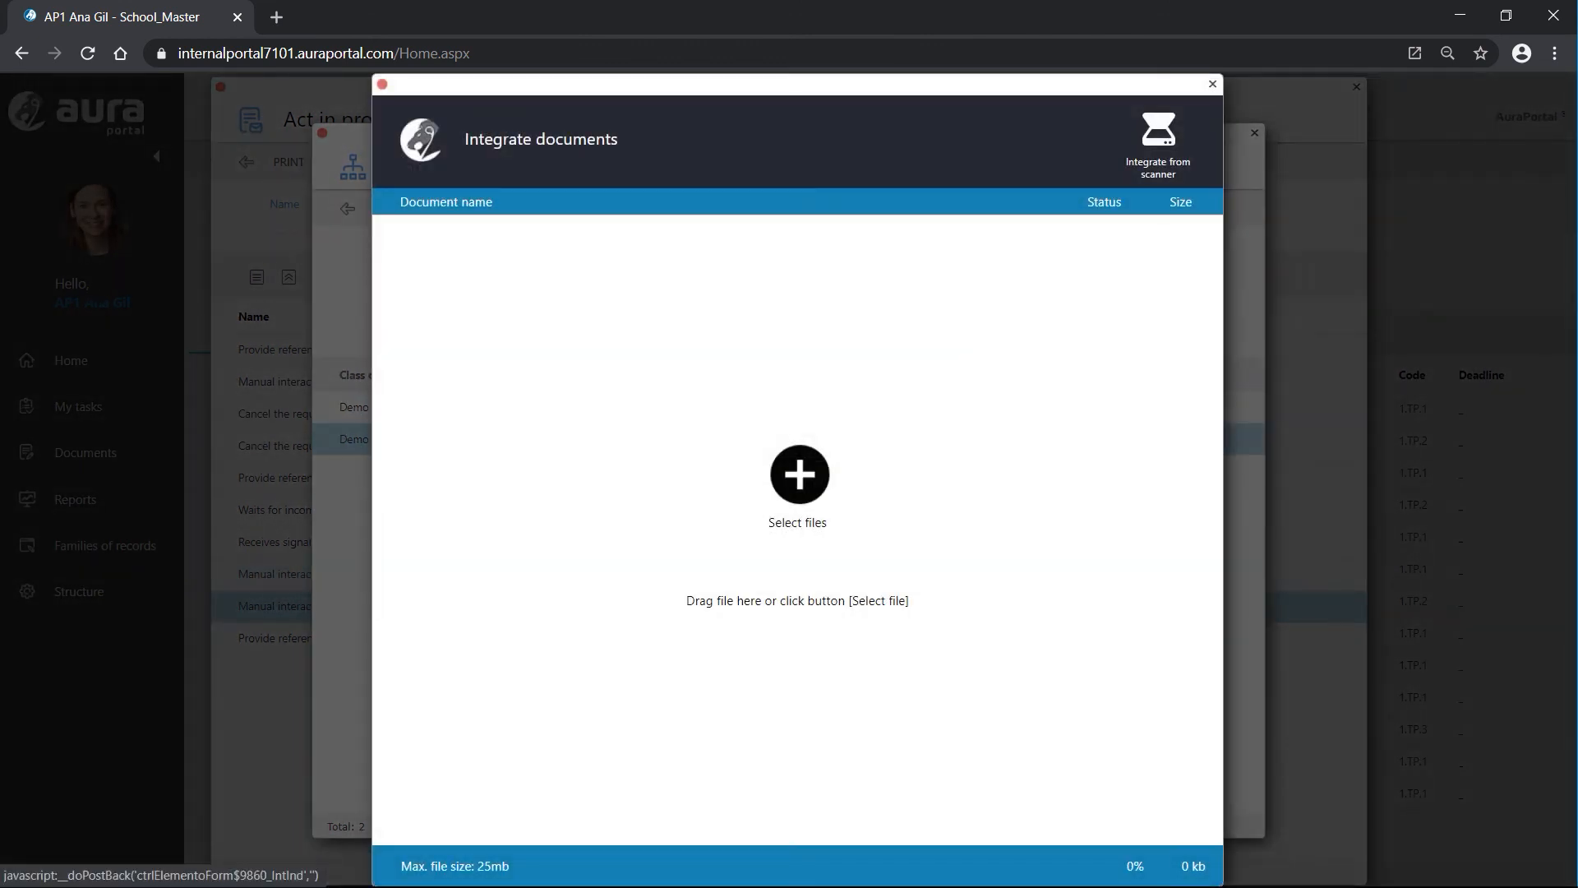
drag(979, 372, 862, 540)
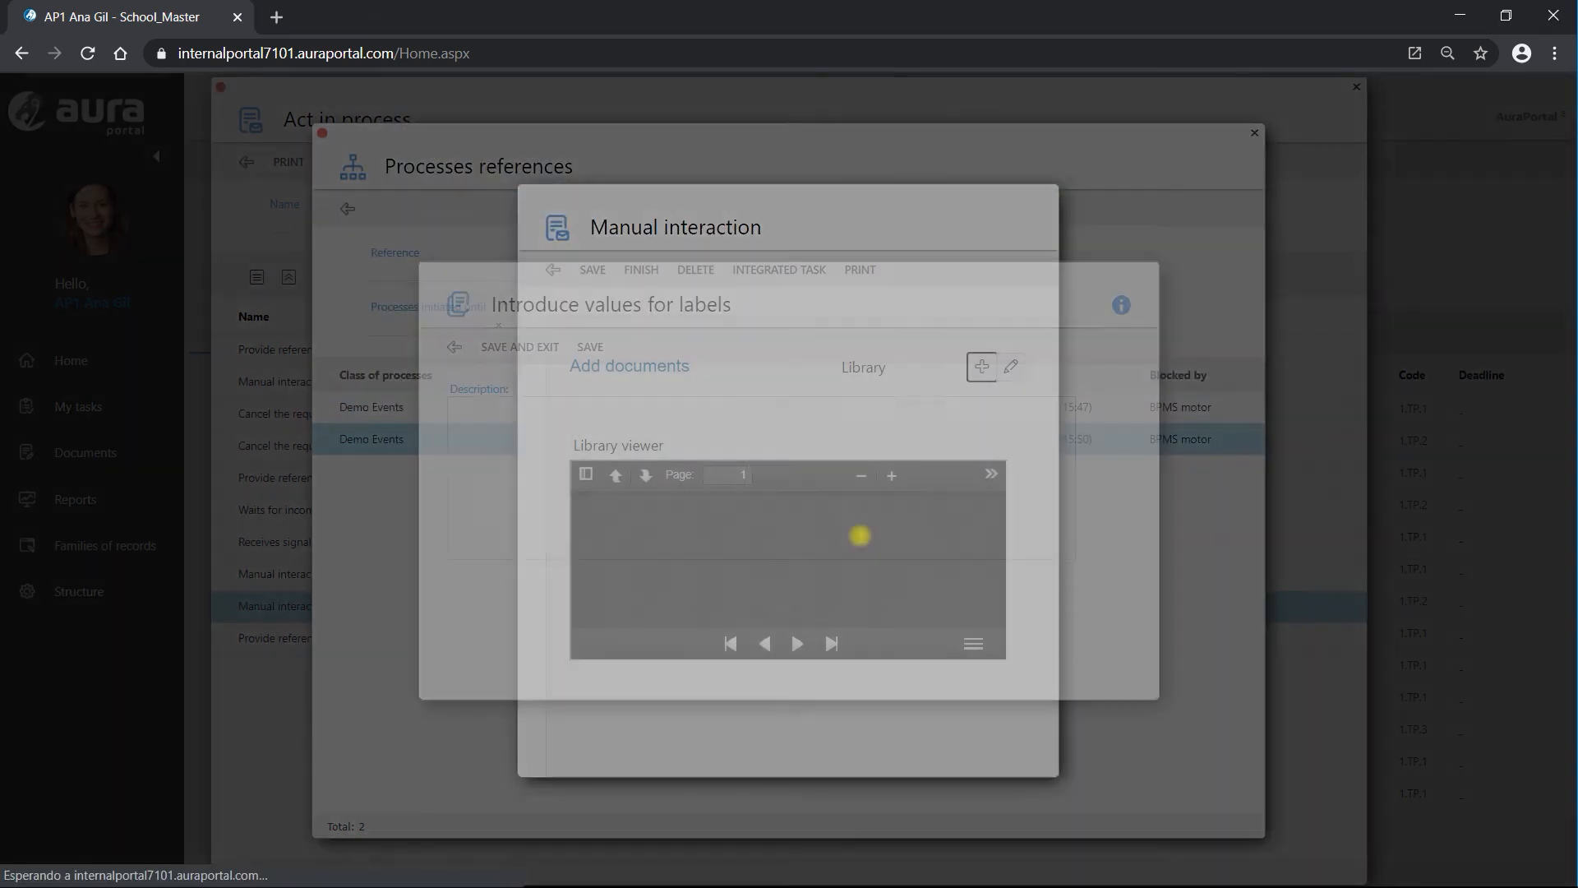
click(506, 356)
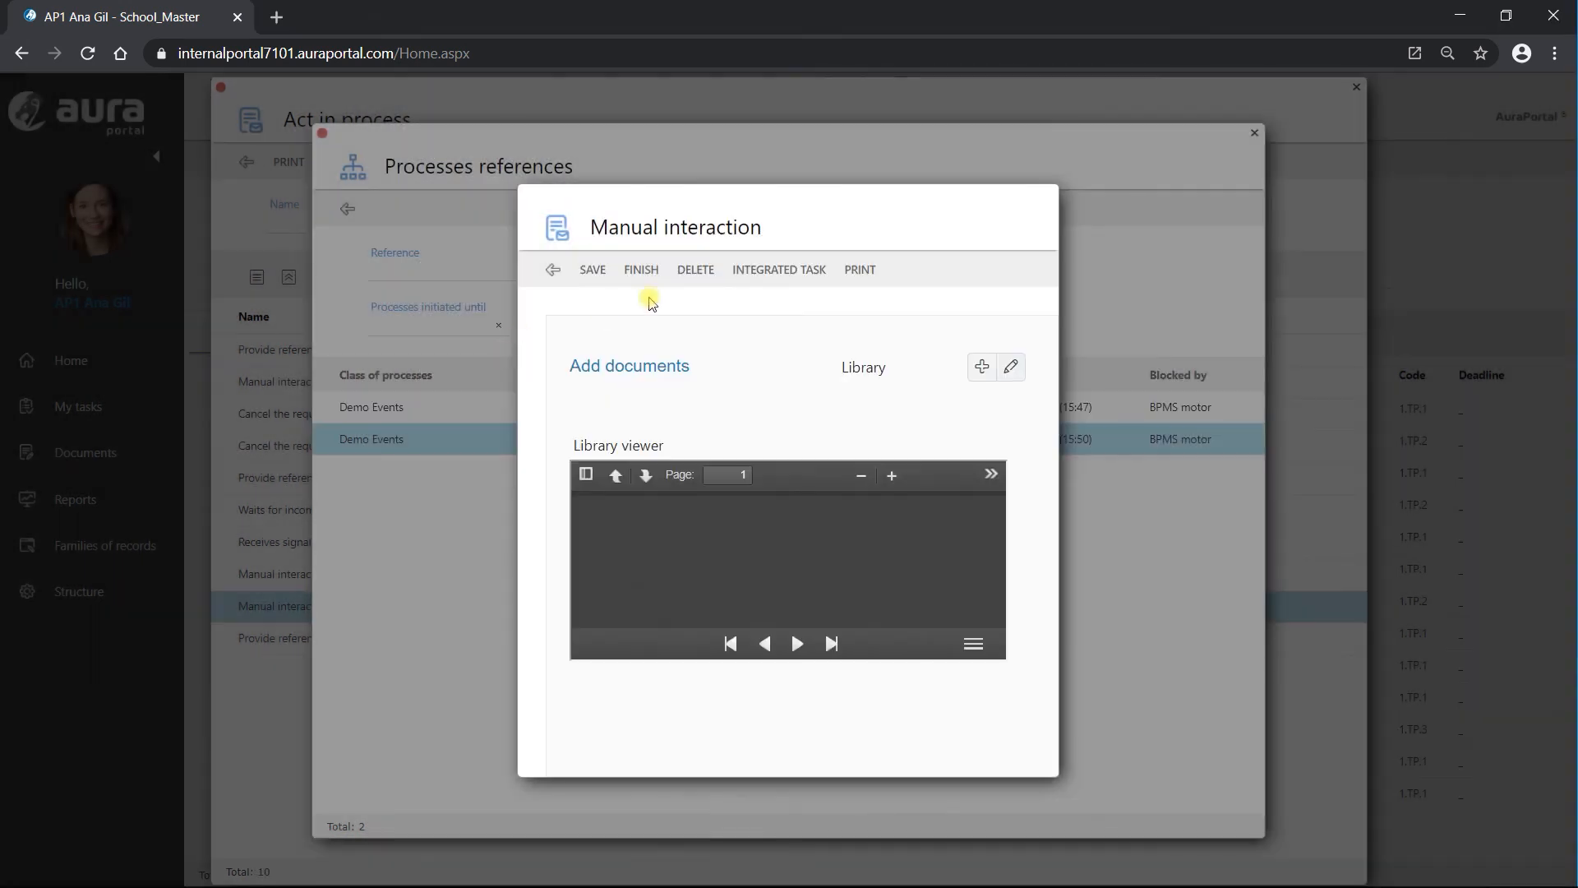
click(590, 276)
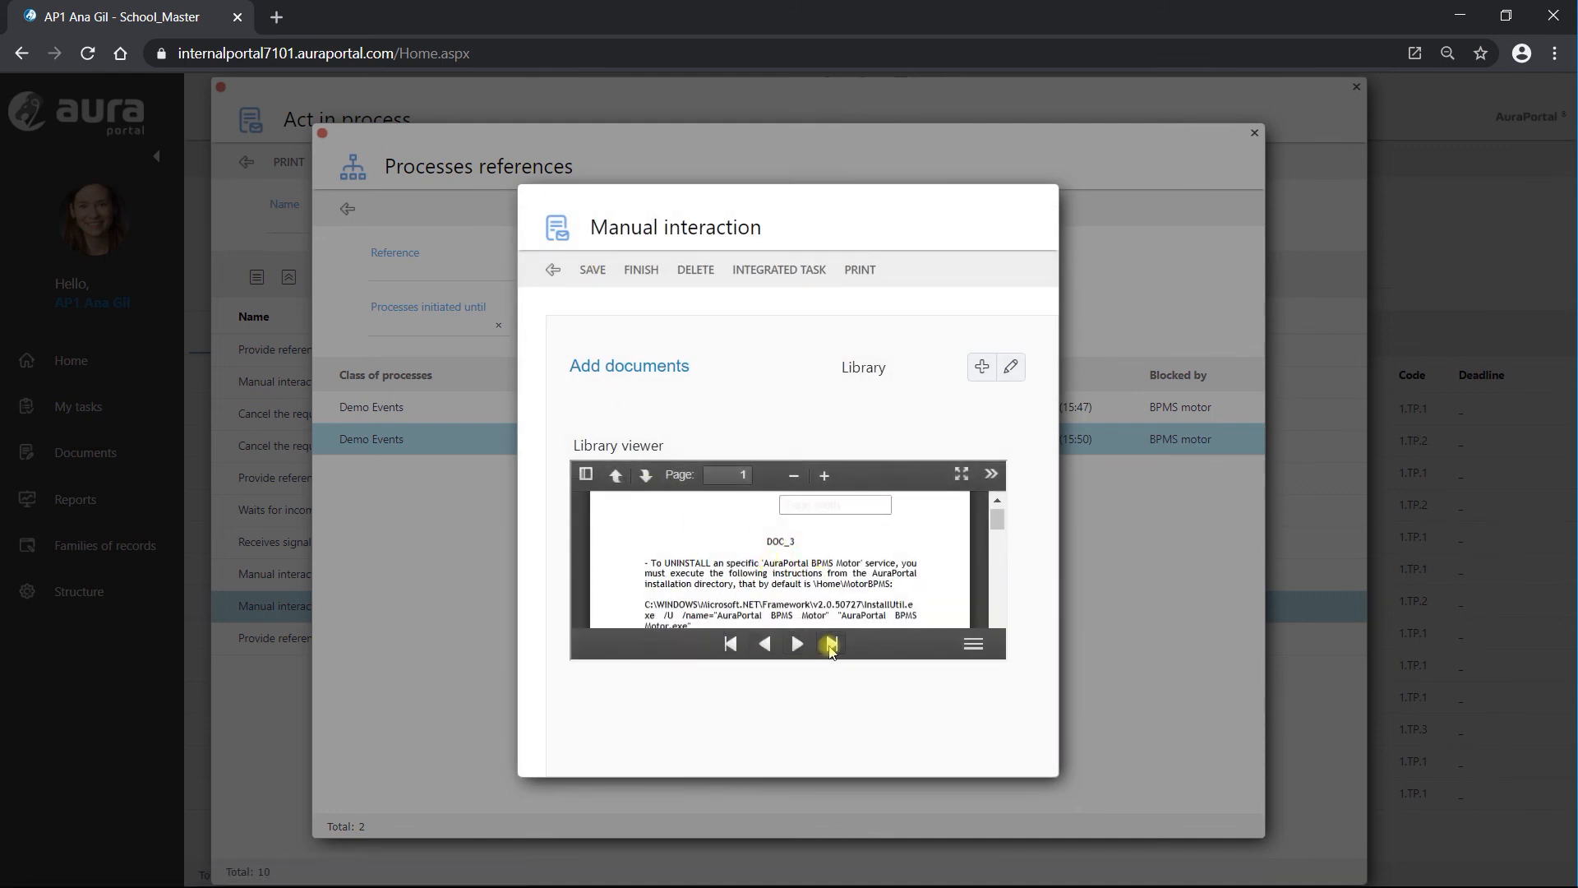
View another document in the Library viewer, finish the Manual interaction, and return to the My tasks list.
click(799, 645)
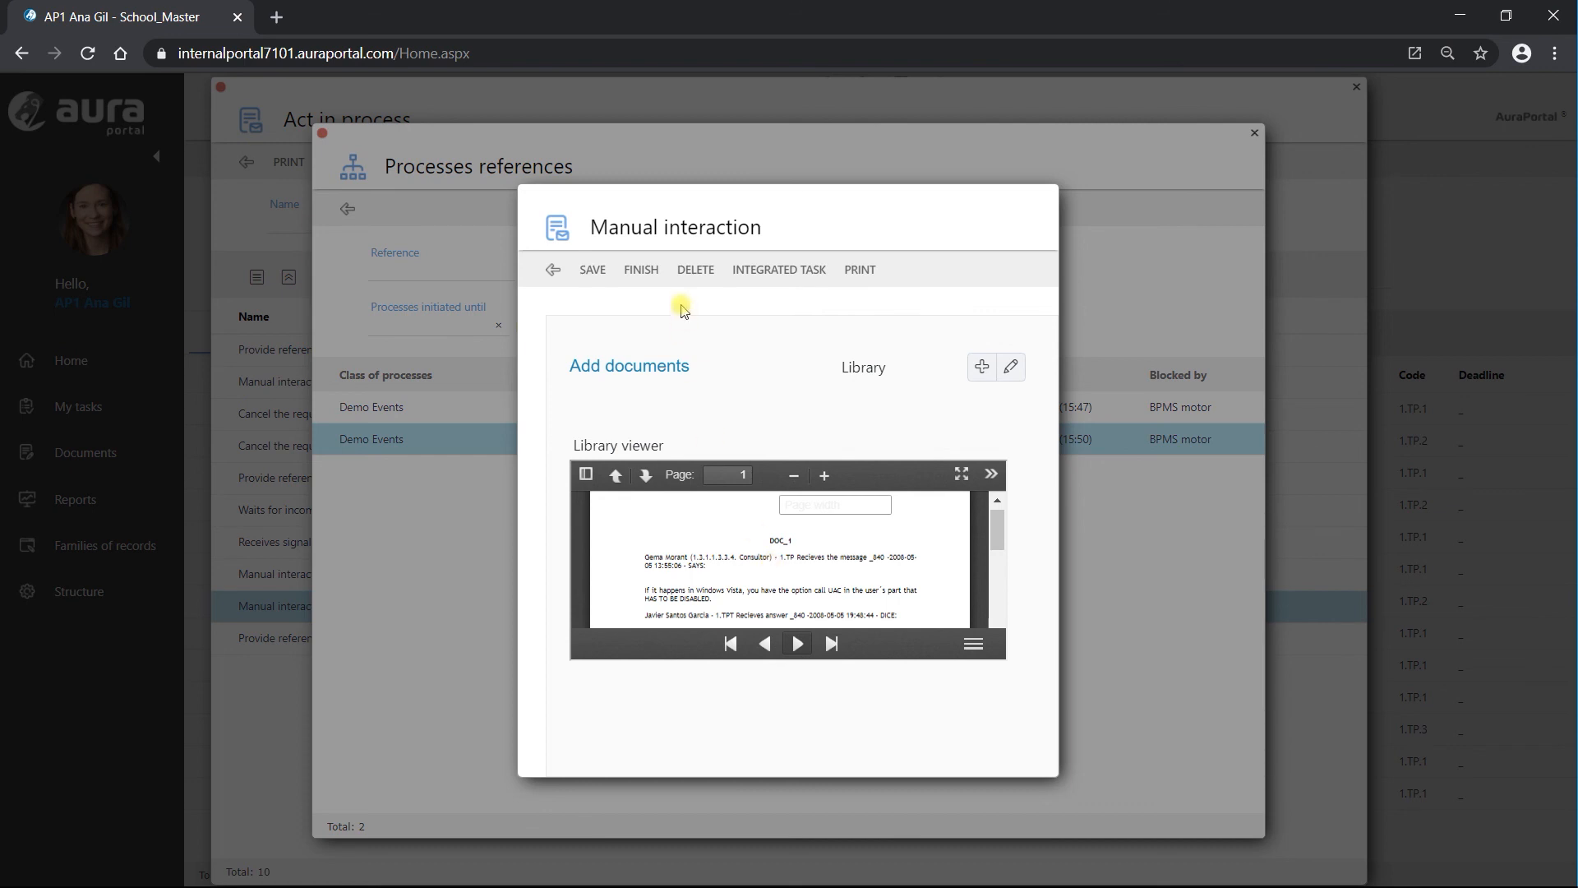
click(645, 271)
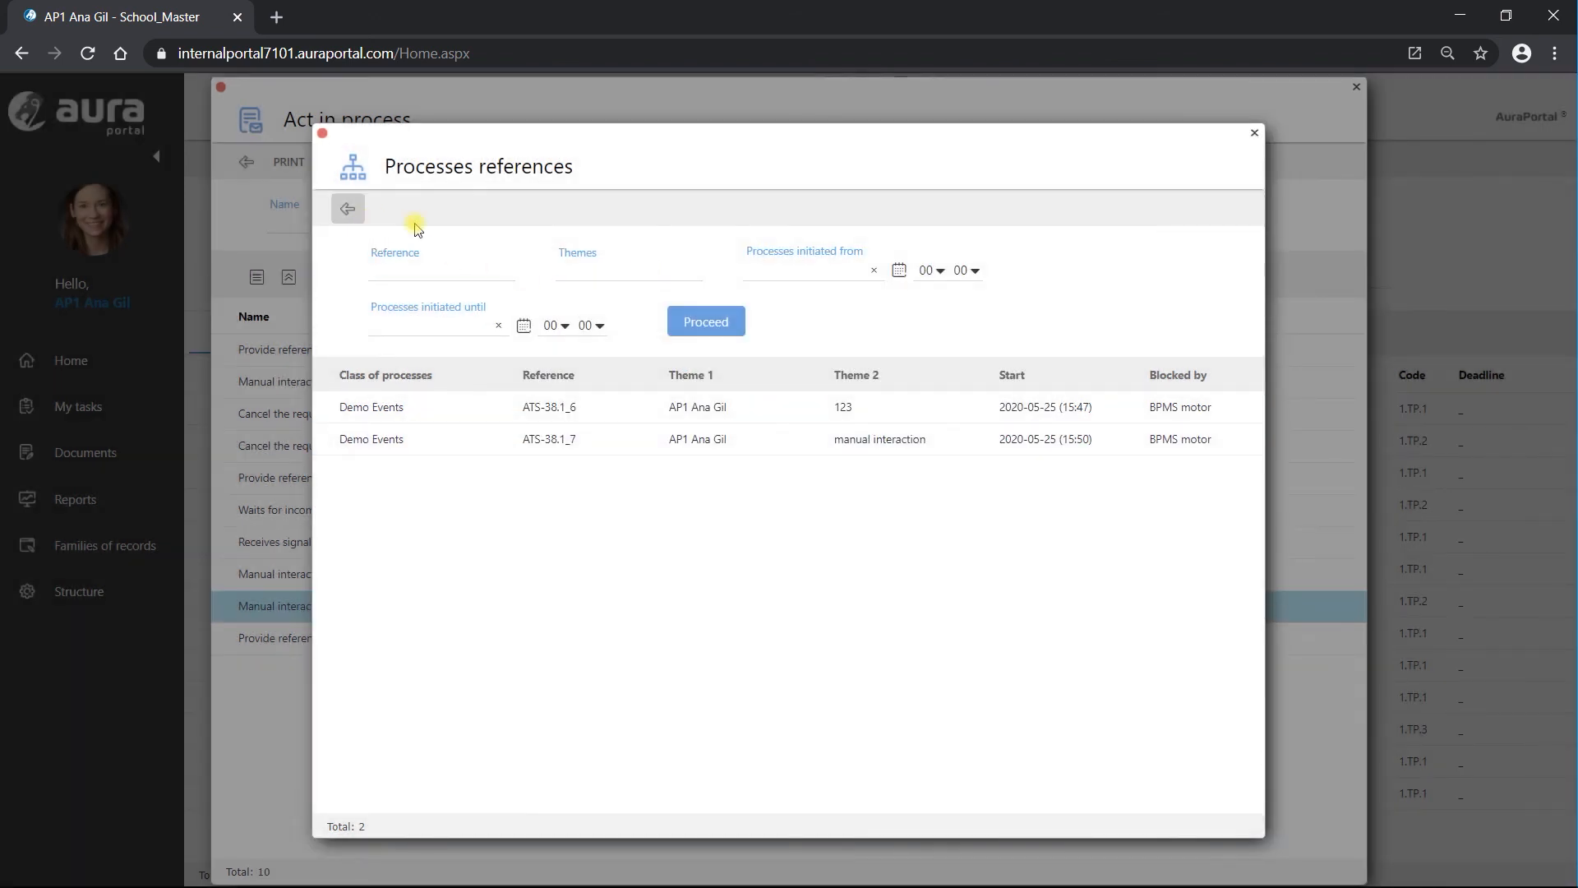
click(349, 210)
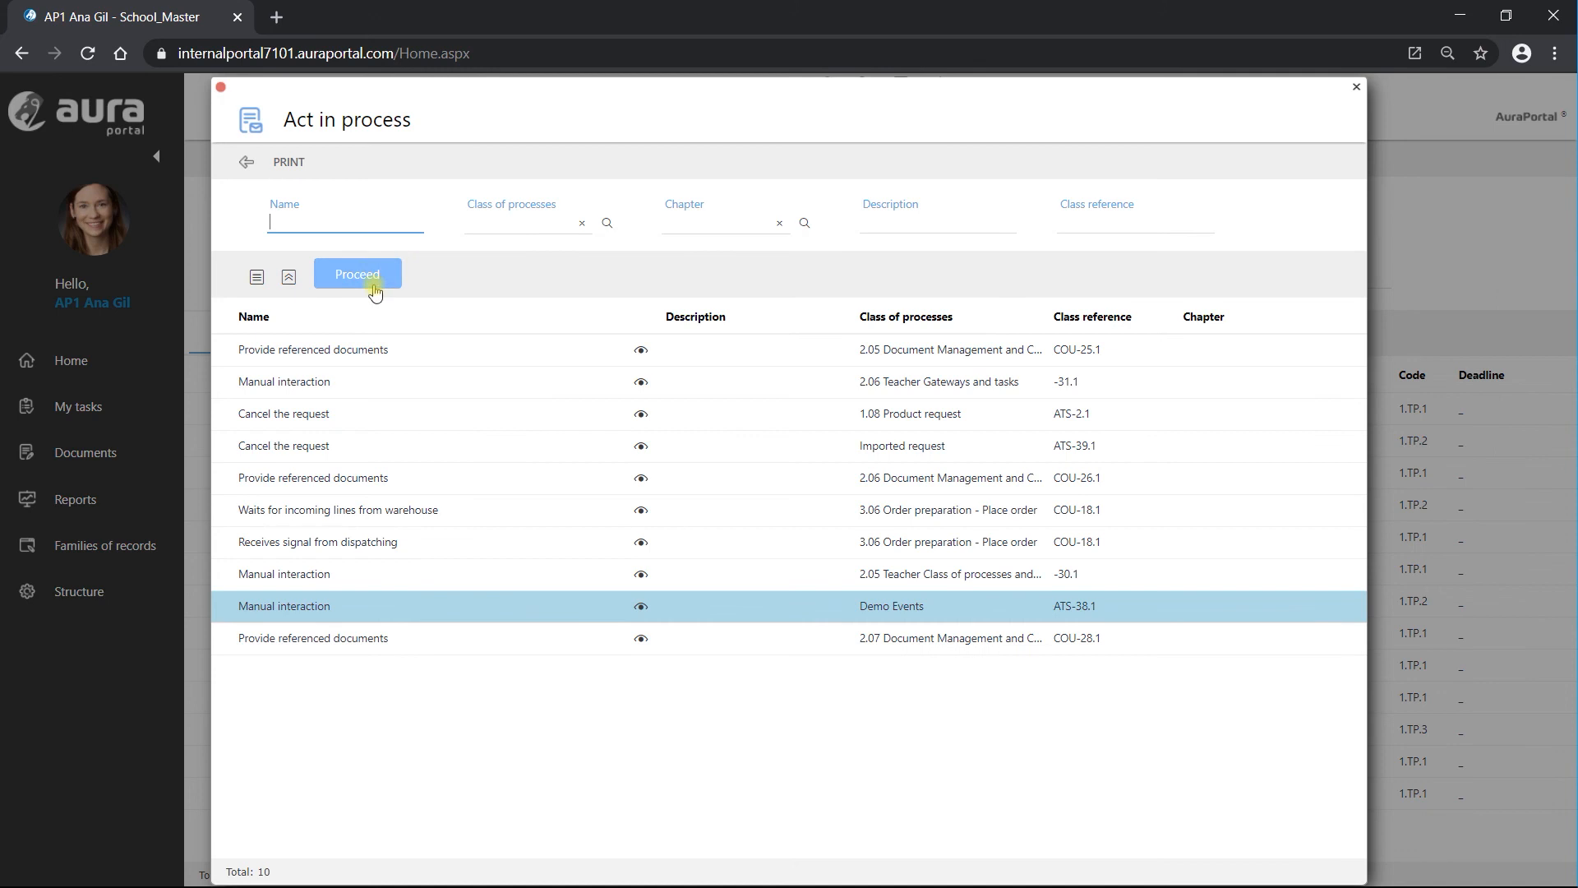
click(246, 162)
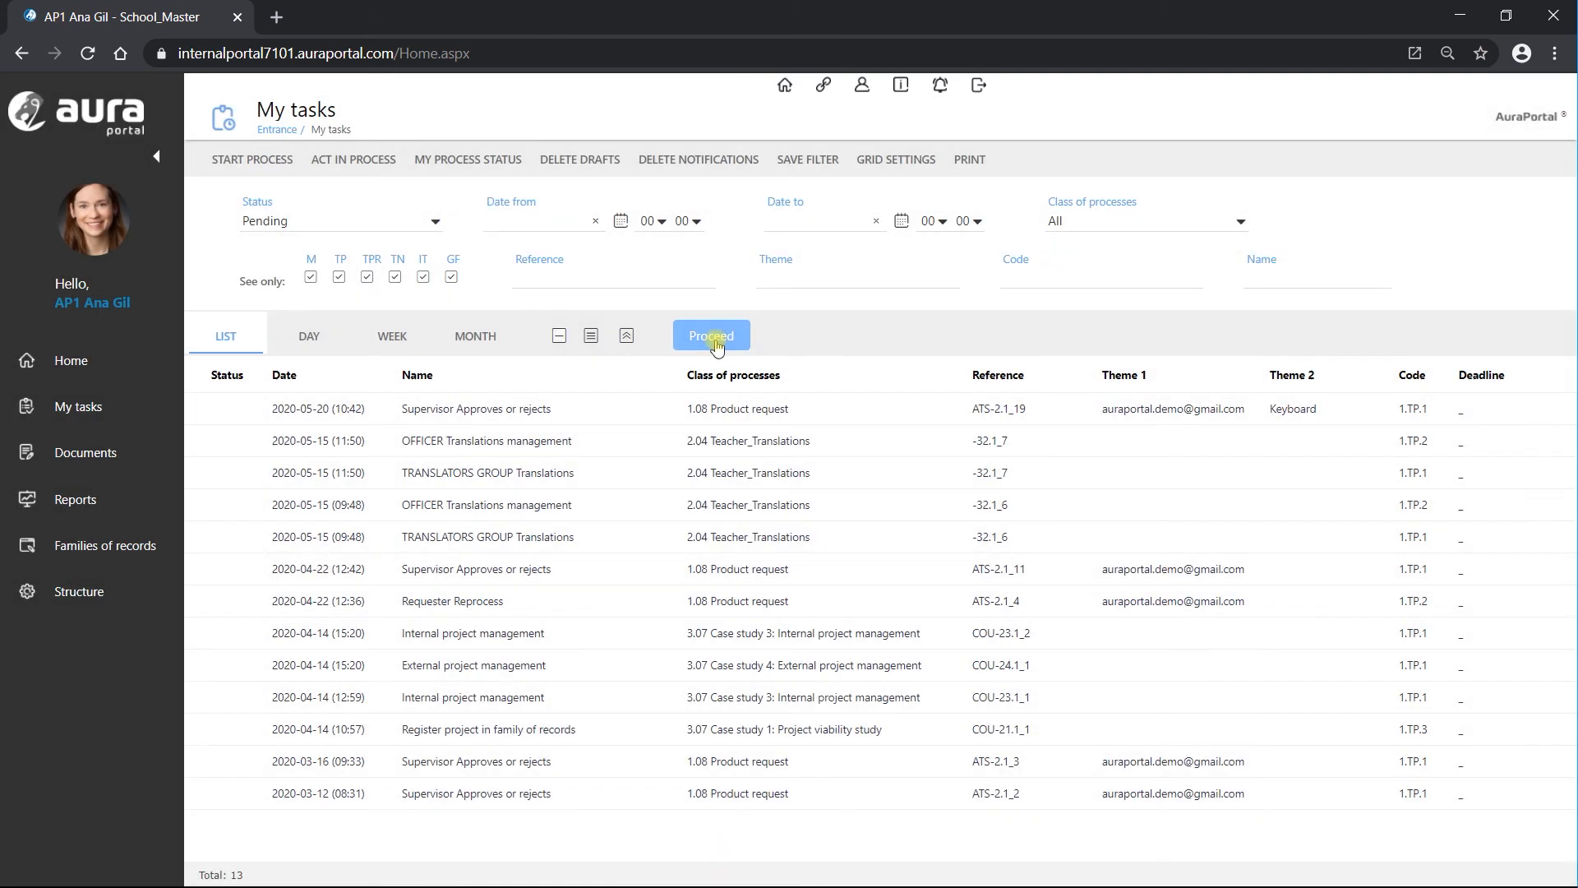